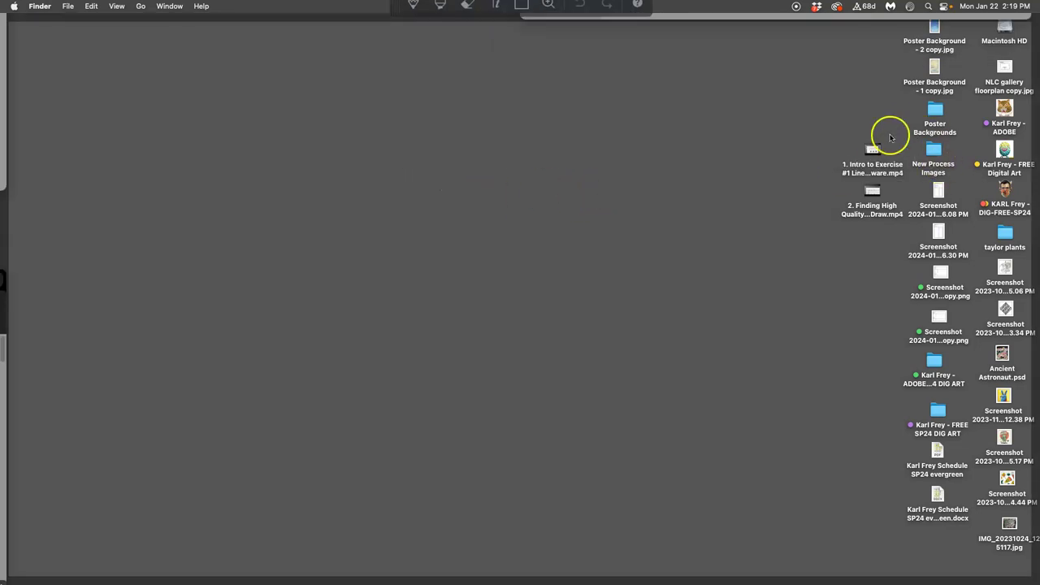
Open the course folder on the desktop, then Exercise #1, then its assets folder.
key("F11")
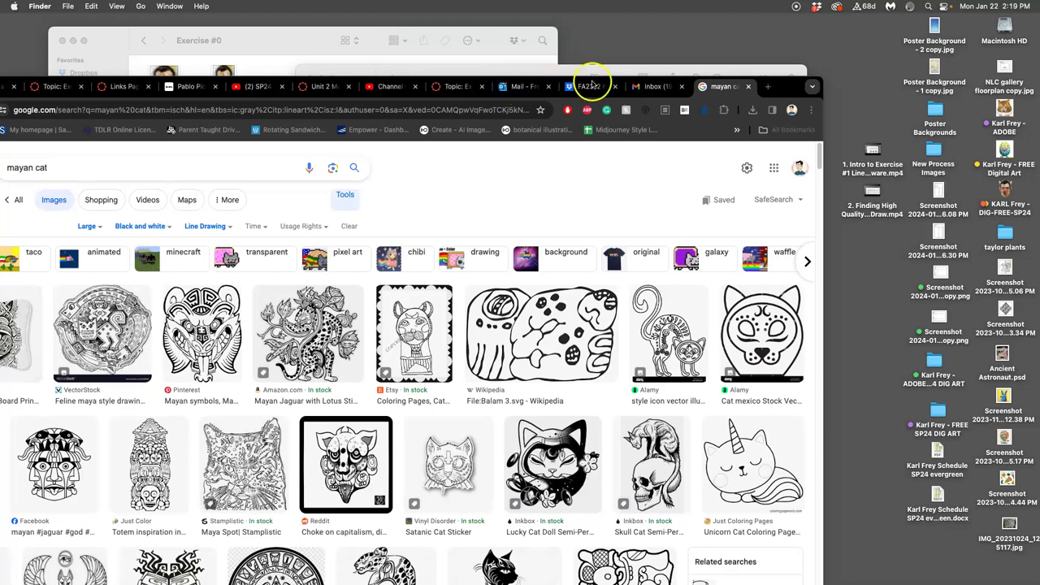
double_click(1005, 197)
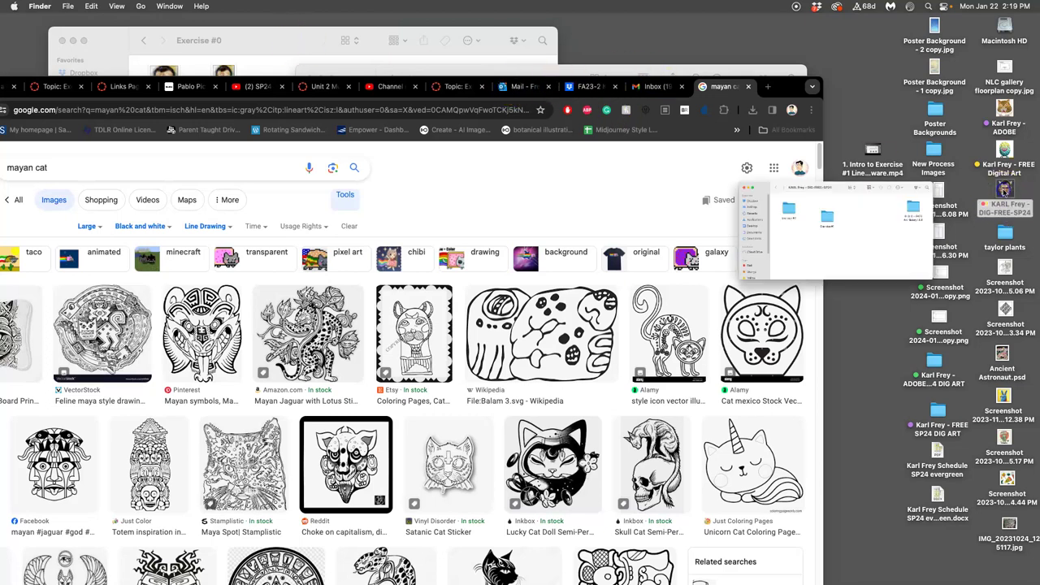
double_click(510, 266)
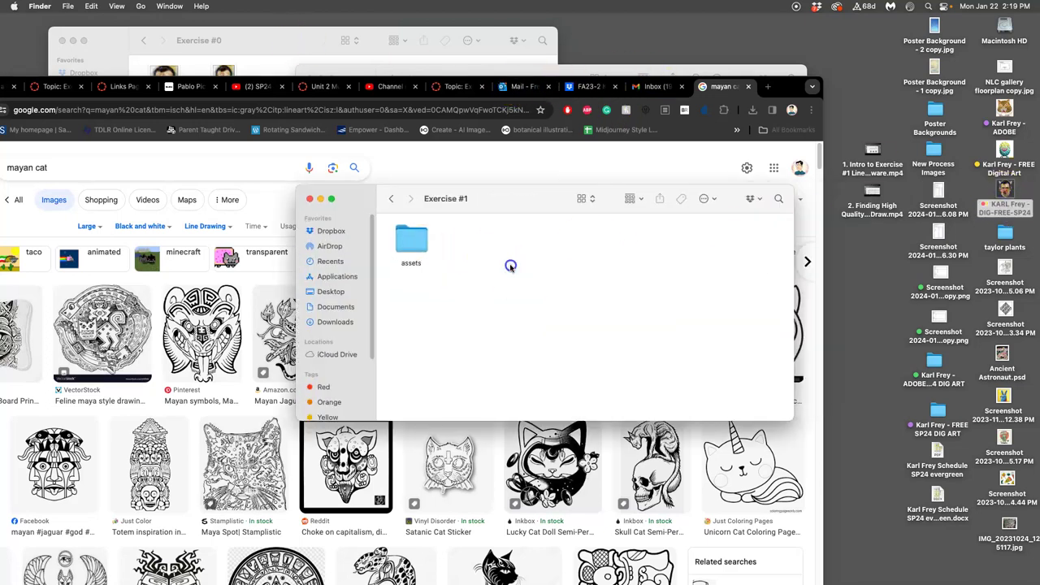
double_click(424, 260)
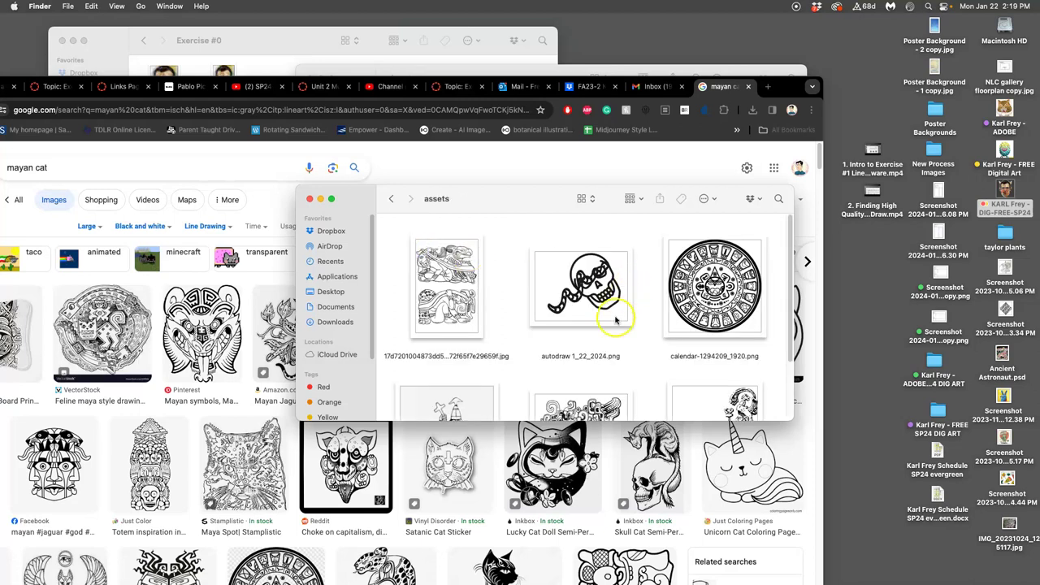
Enlarge the assets window for bigger thumbnails and move it aside.
scroll(615, 321, "down", 2)
left_click_drag(791, 420, 803, 562)
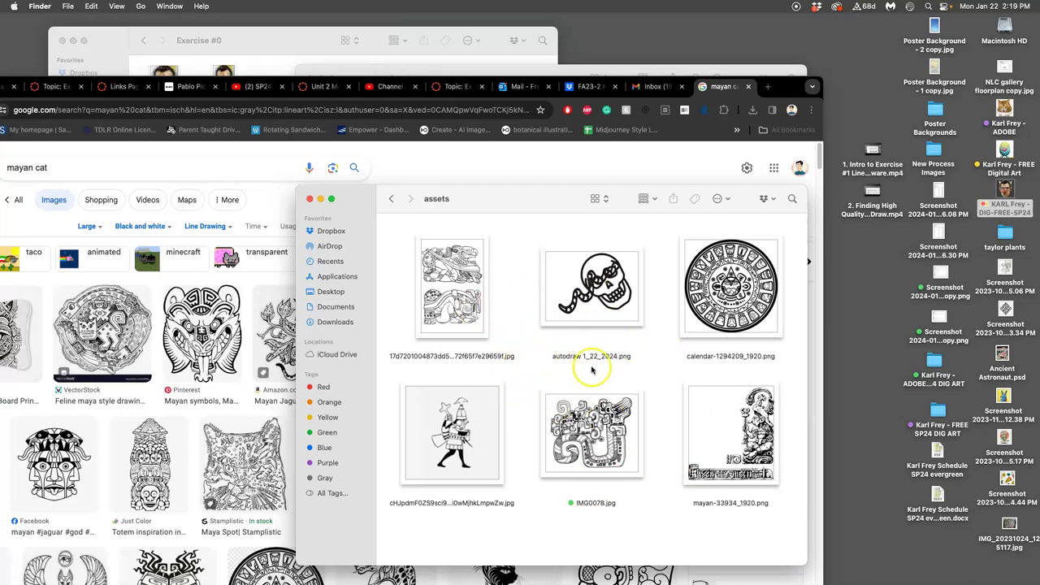
left_click(538, 196)
left_click_drag(538, 197, 720, 162)
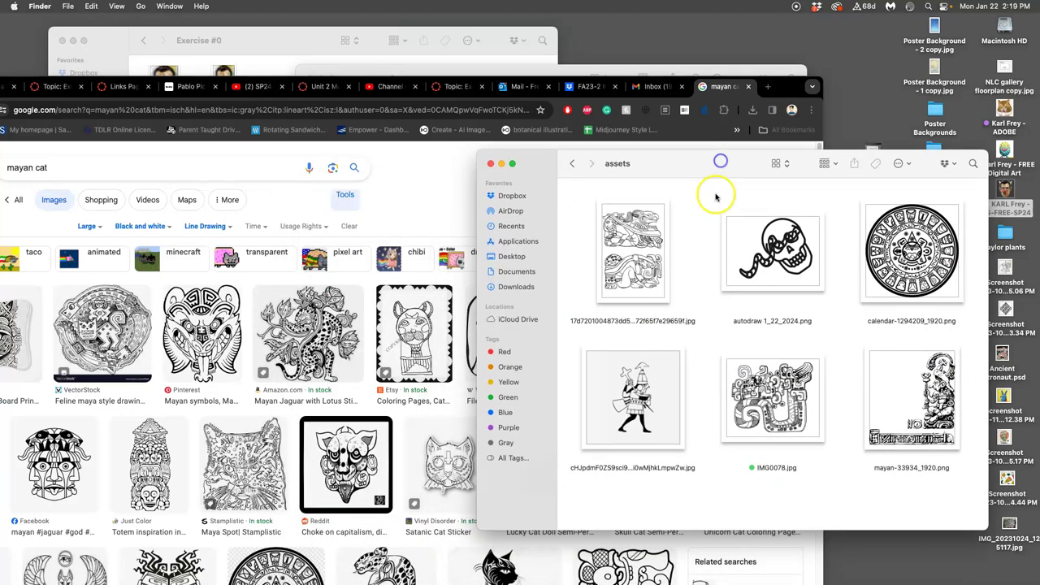
Try the Creative Commons usage-rights filter on the image results, then reset it to All.
left_click(463, 283)
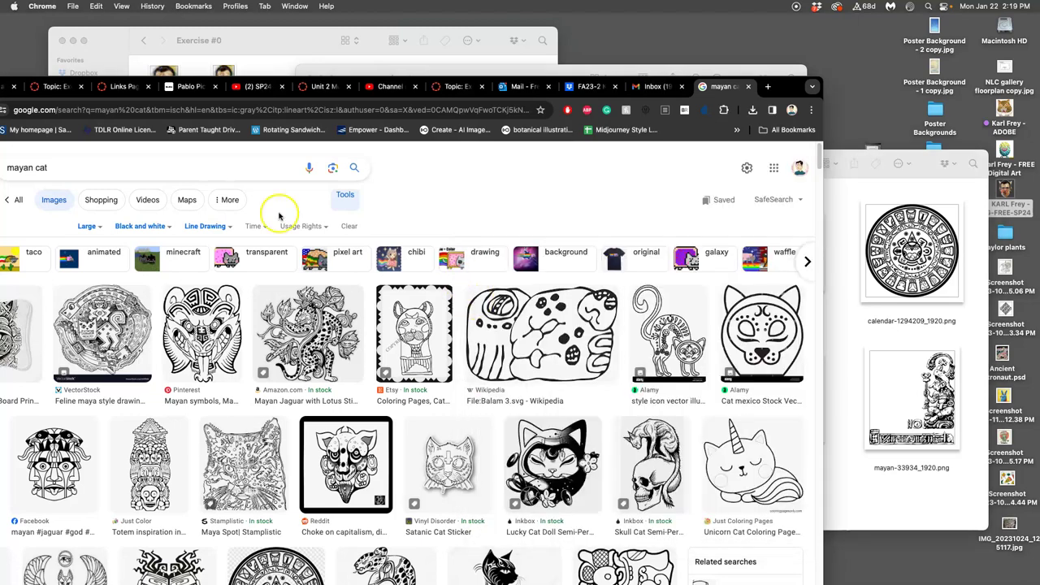
left_click_drag(791, 85, 911, 50)
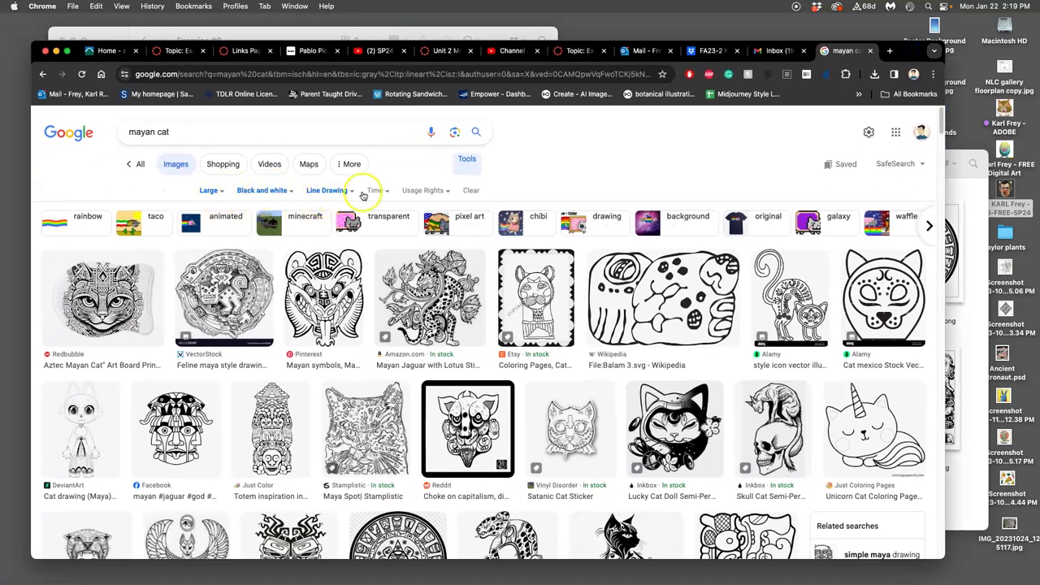
left_click(424, 190)
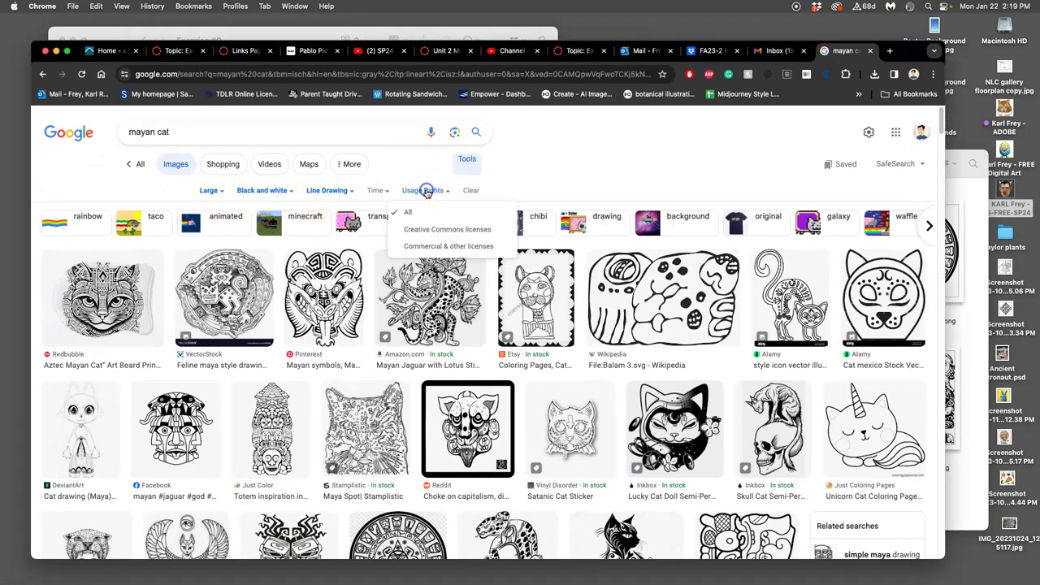
left_click(438, 230)
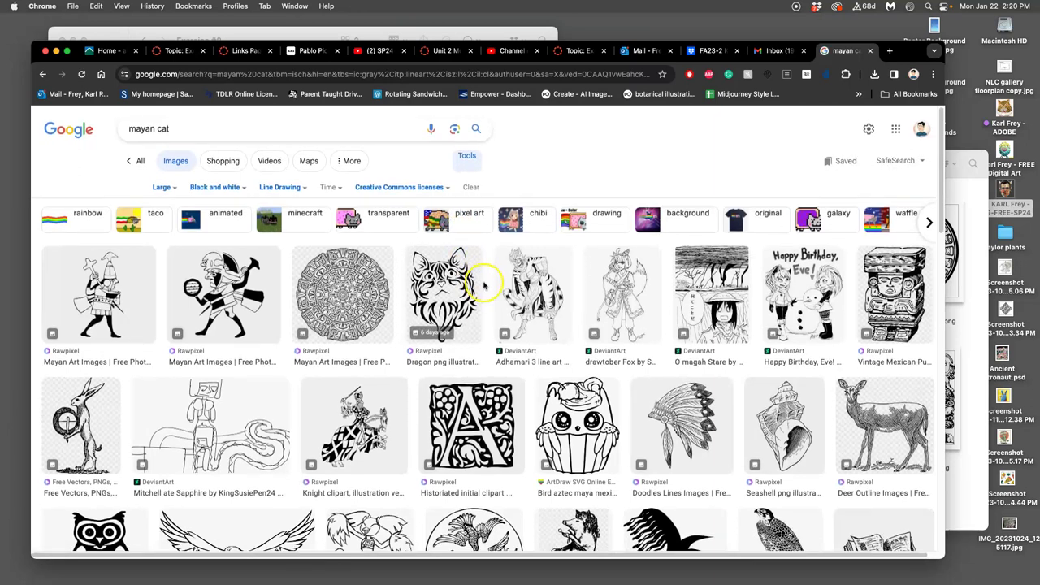
scroll(478, 283, "down", 2)
scroll(487, 269, "up", 2)
left_click(429, 191)
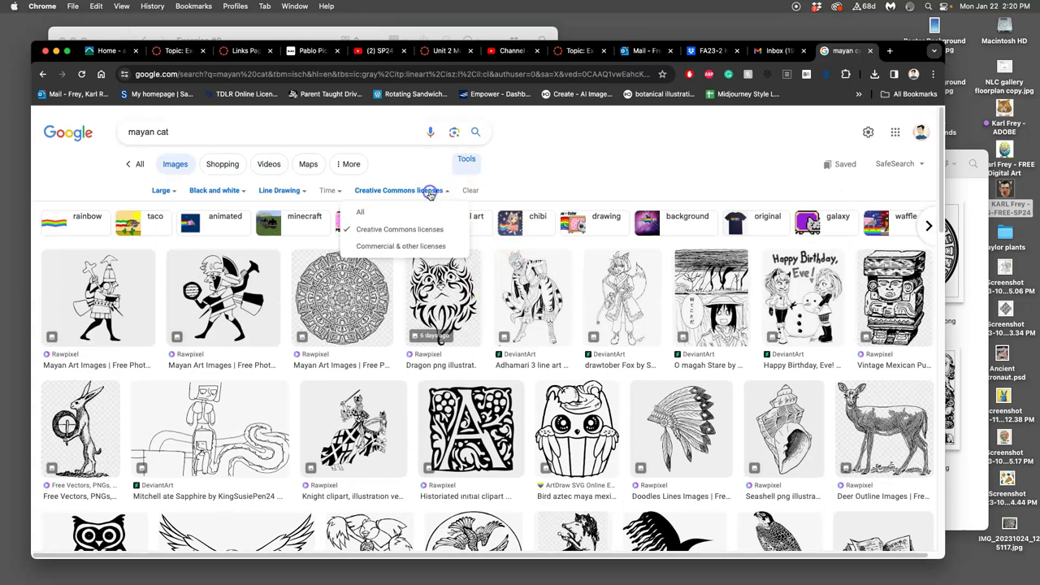
left_click(382, 213)
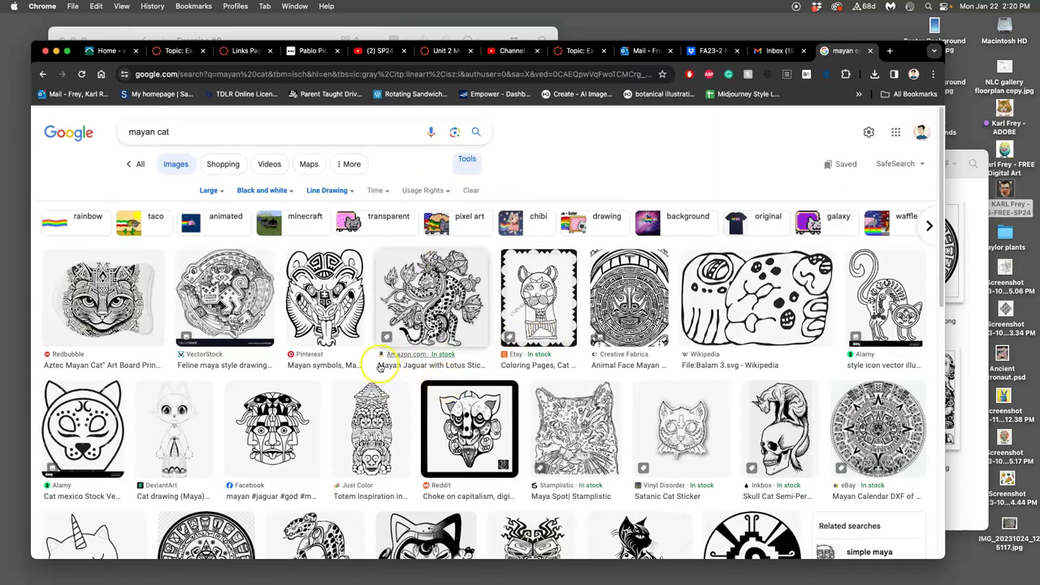
Open the Glyph X of the Lunar Series result in a new tab and view it.
scroll(376, 367, "down", 2)
scroll(375, 360, "down", 5)
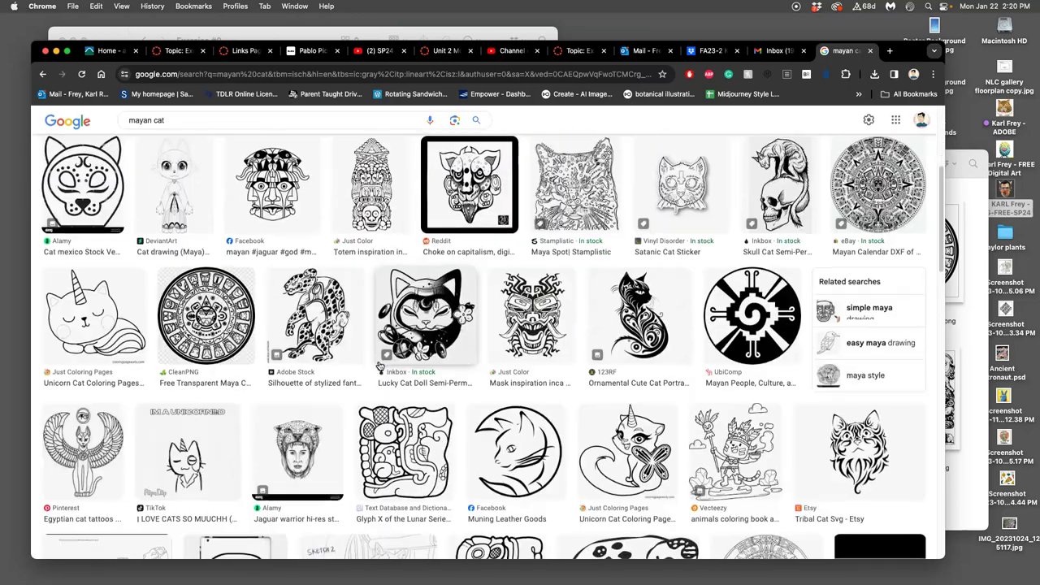
scroll(377, 365, "down", 6)
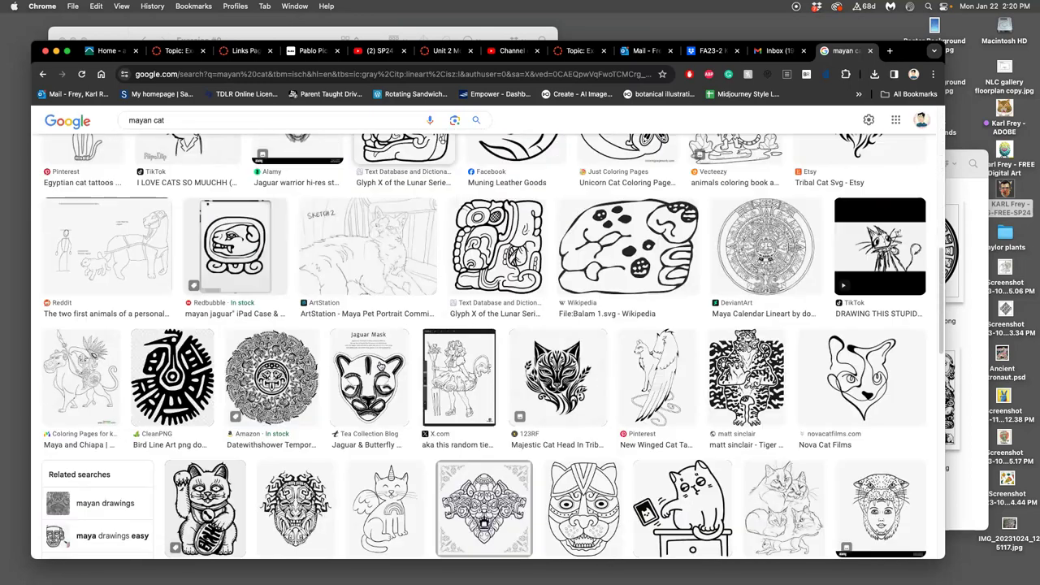
left_click(499, 276)
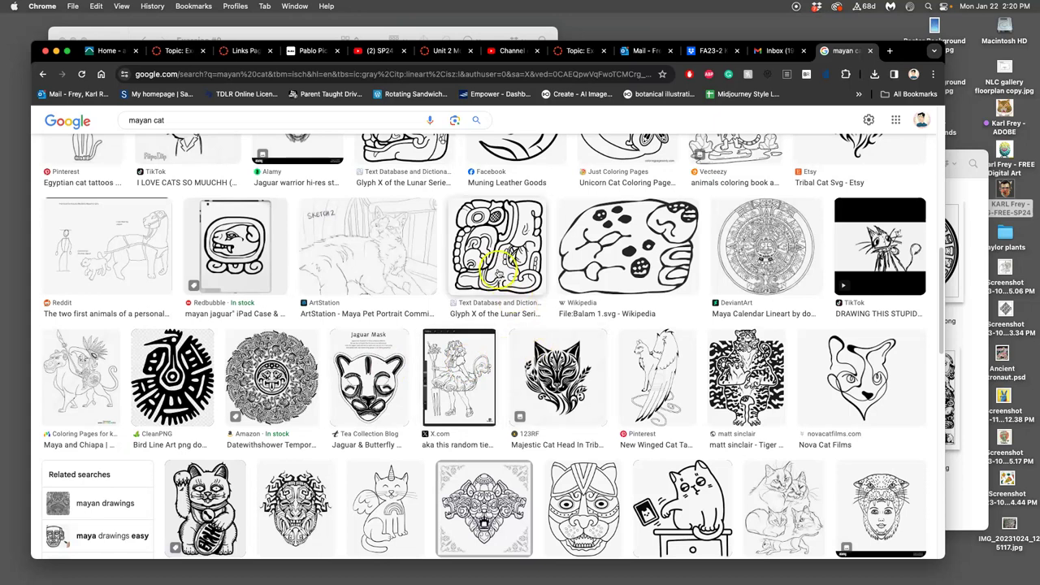
right_click(495, 265)
left_click(526, 273)
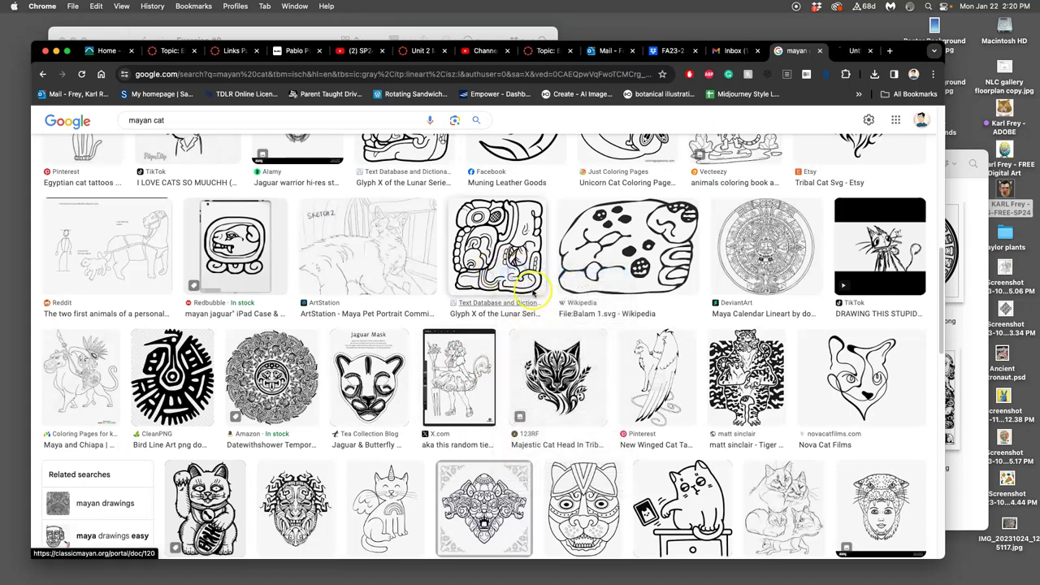
scroll(624, 343, "down", 5)
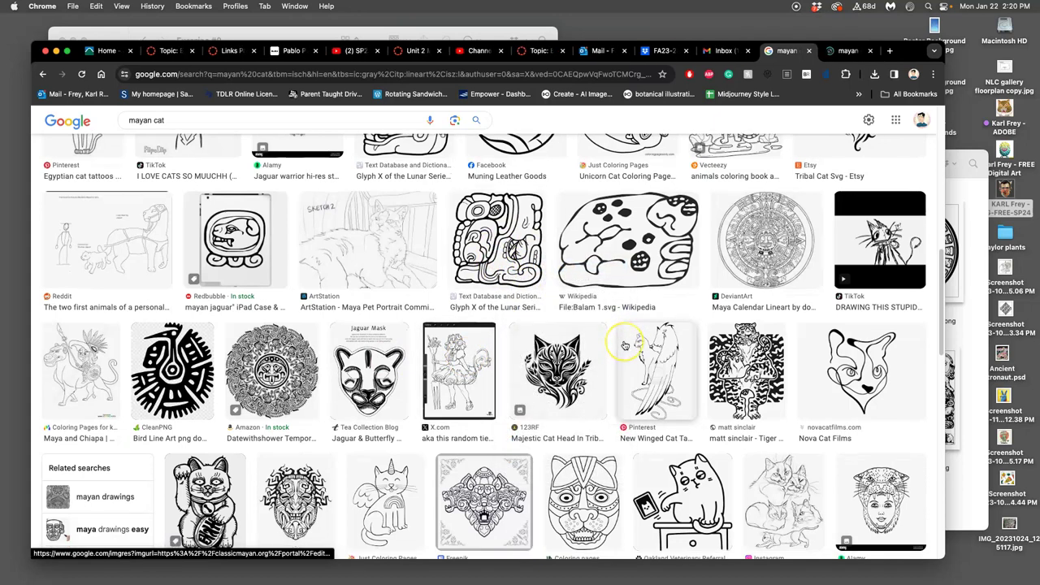
scroll(624, 345, "down", 1)
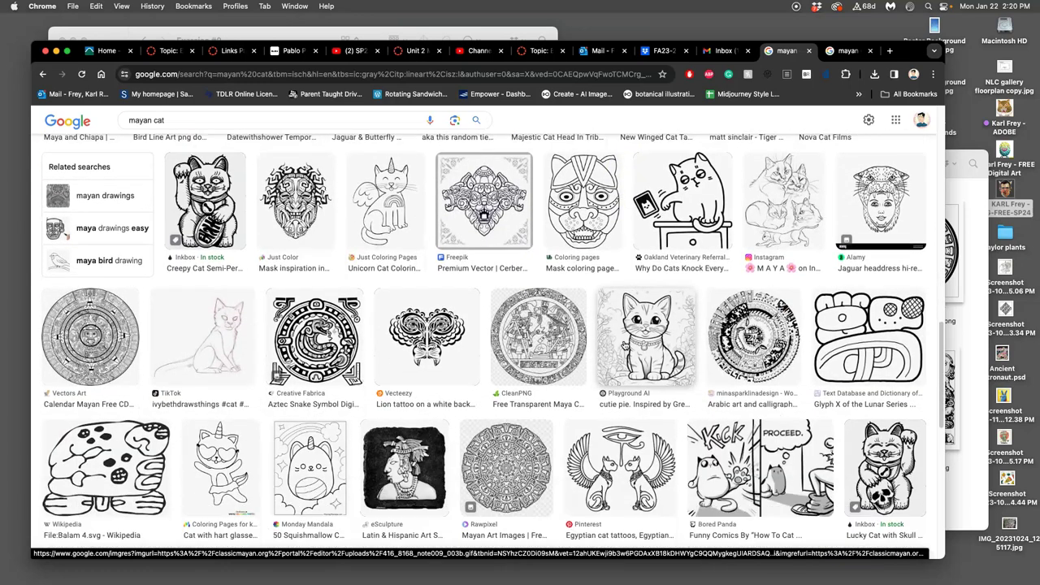
scroll(645, 443, "down", 3)
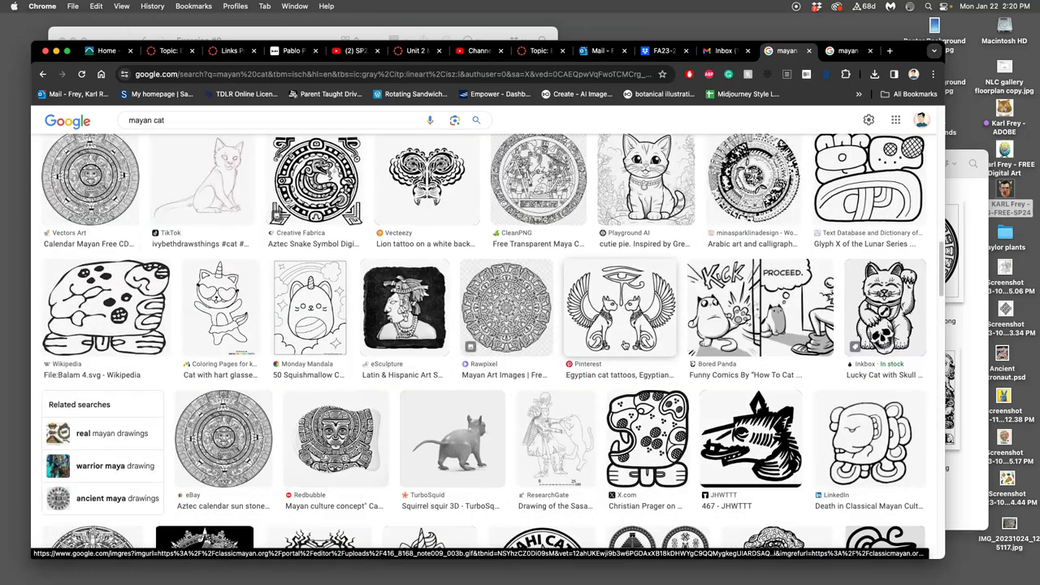
scroll(650, 423, "up", 5)
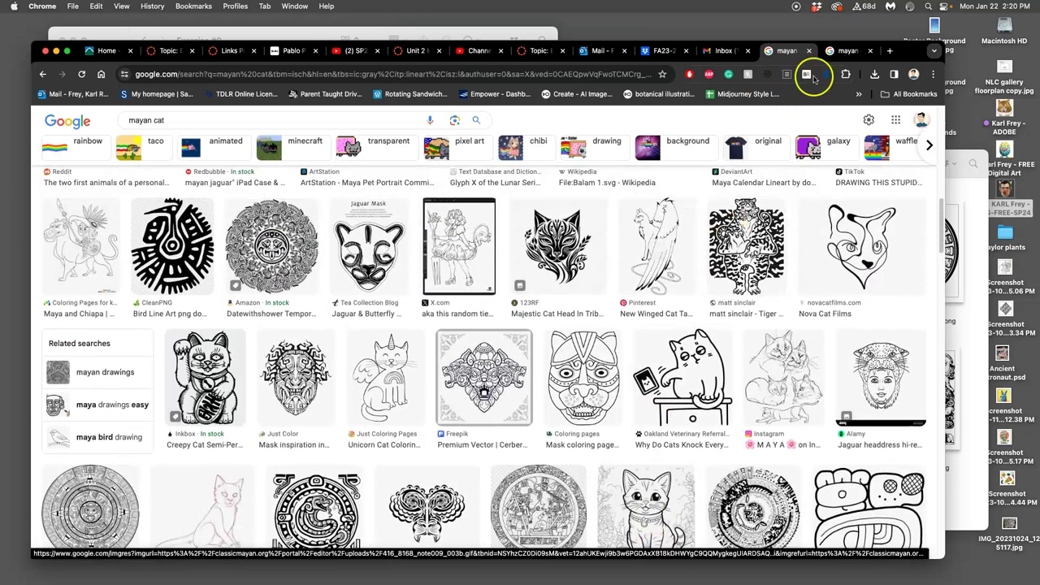
left_click(842, 52)
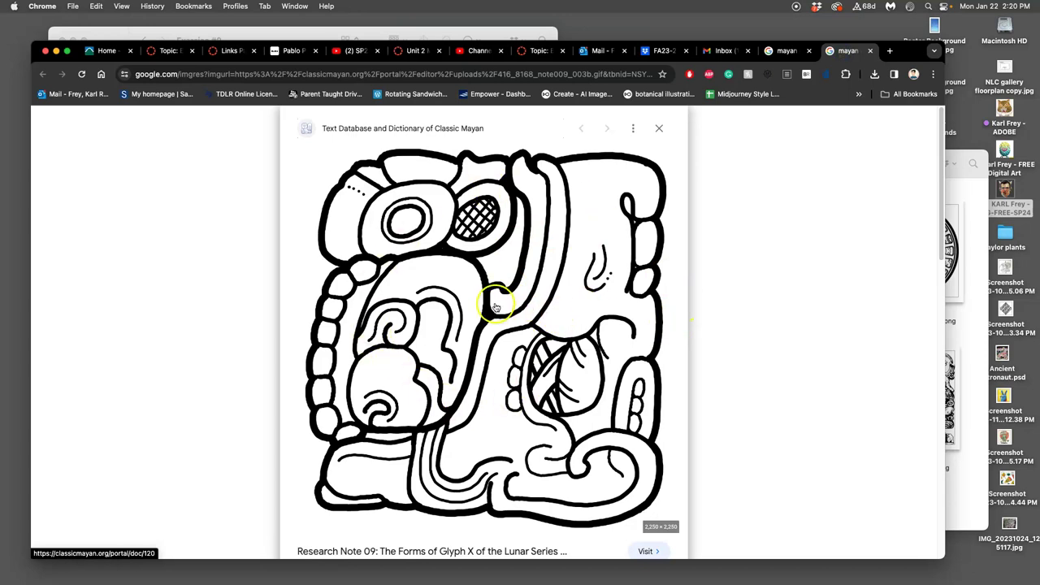
View the glyph GIF at full size in its own tab, then return to the mayan cat results.
right_click(530, 323)
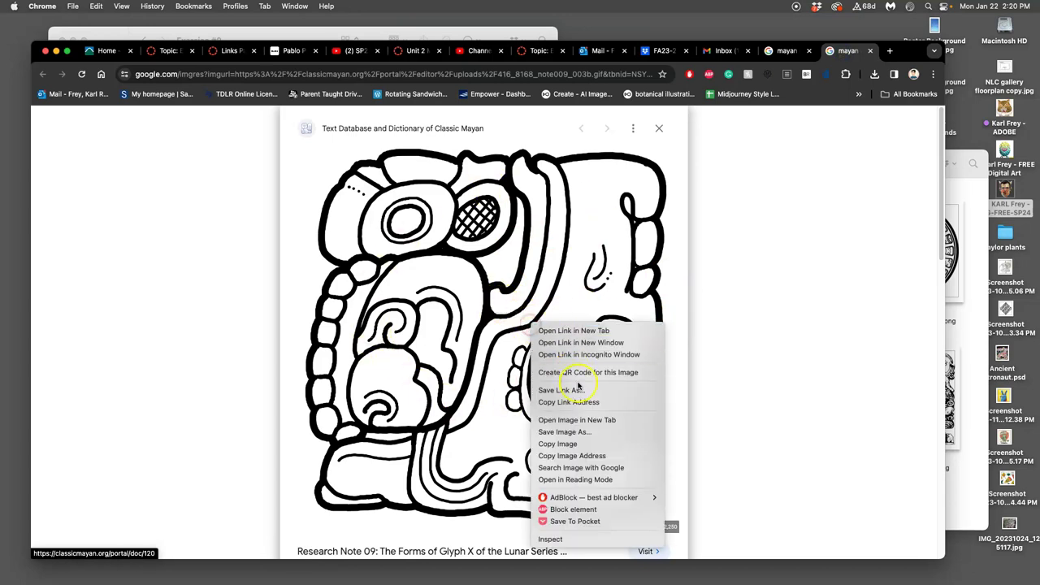
left_click(579, 419)
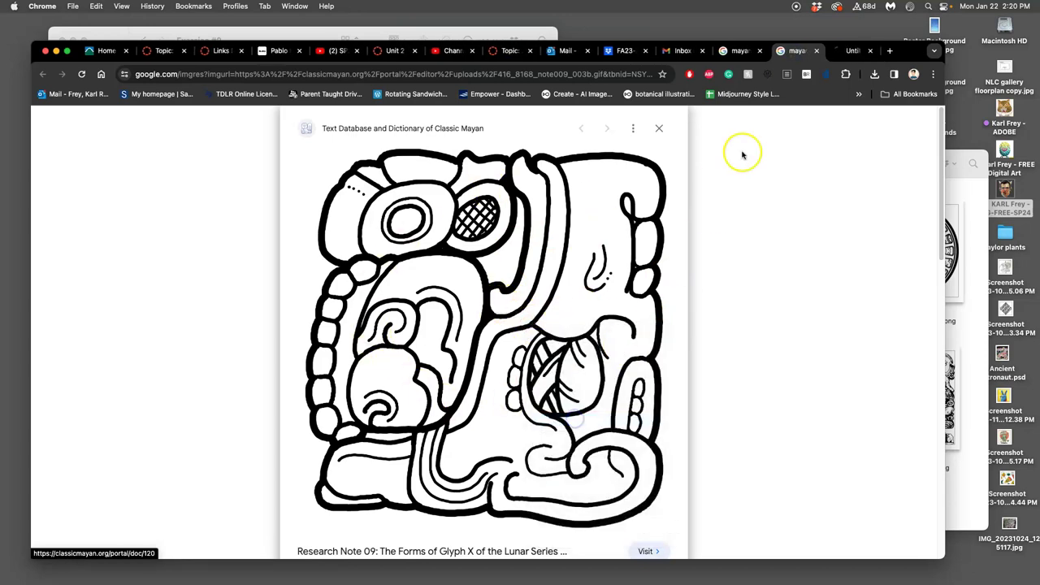
left_click(849, 51)
left_click(569, 344)
scroll(576, 344, "down", 3)
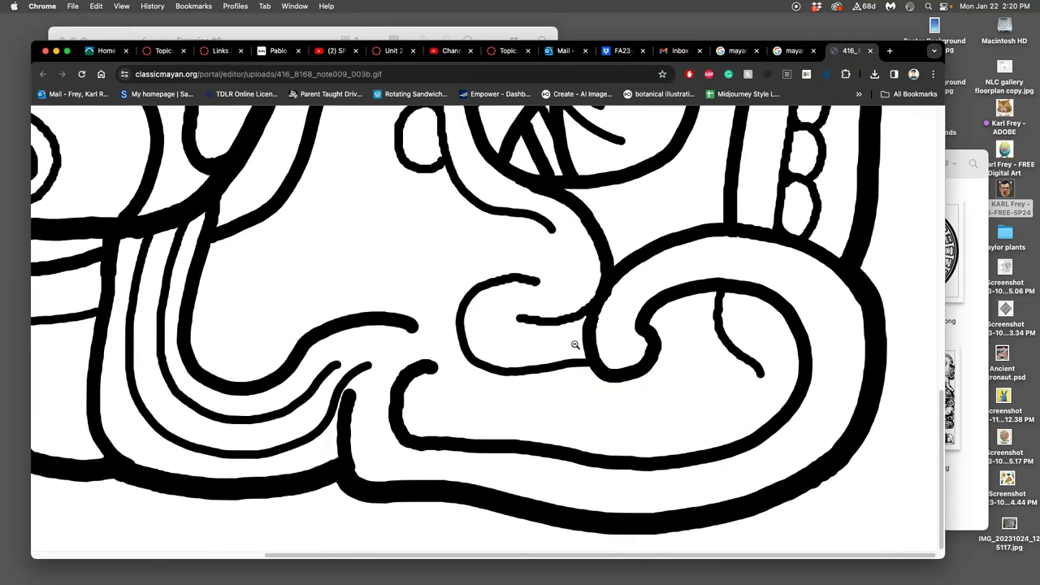
scroll(525, 341, "left", 5)
scroll(525, 341, "up", 10)
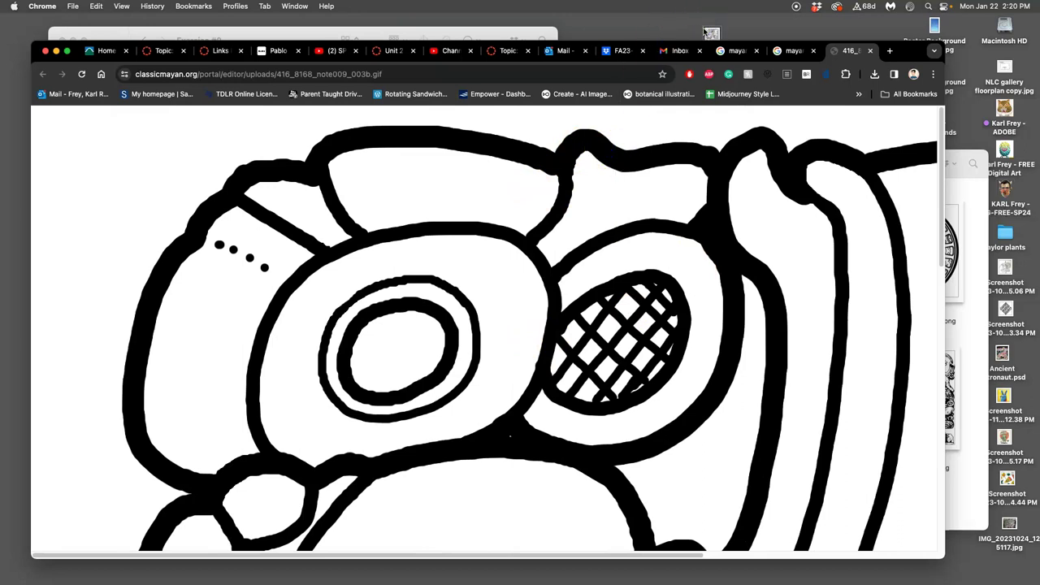
left_click(791, 51)
left_click(727, 52)
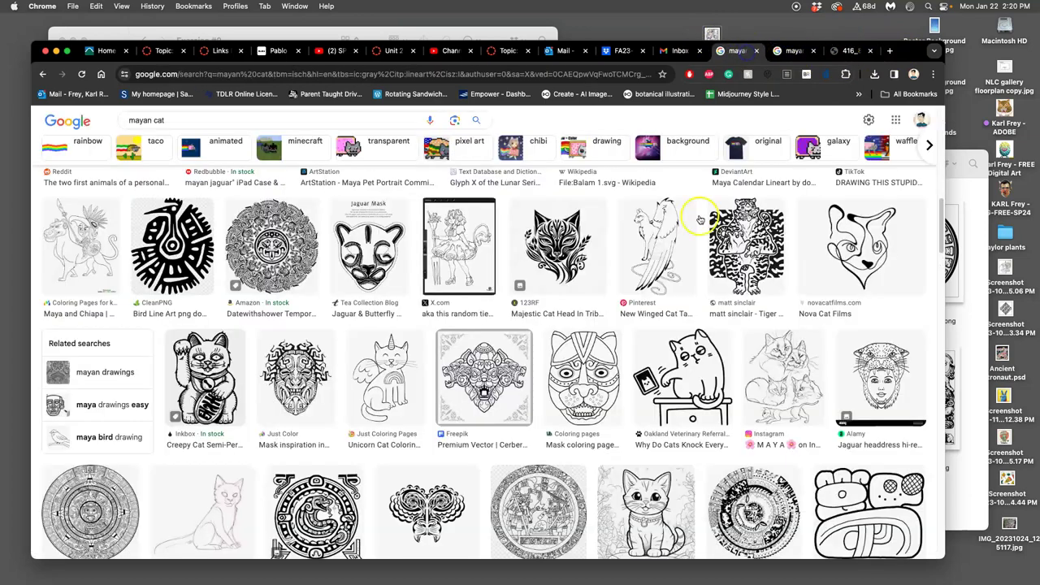
Open the jaguar circle result in a new tab.
scroll(625, 410, "down", 3)
scroll(626, 410, "down", 10)
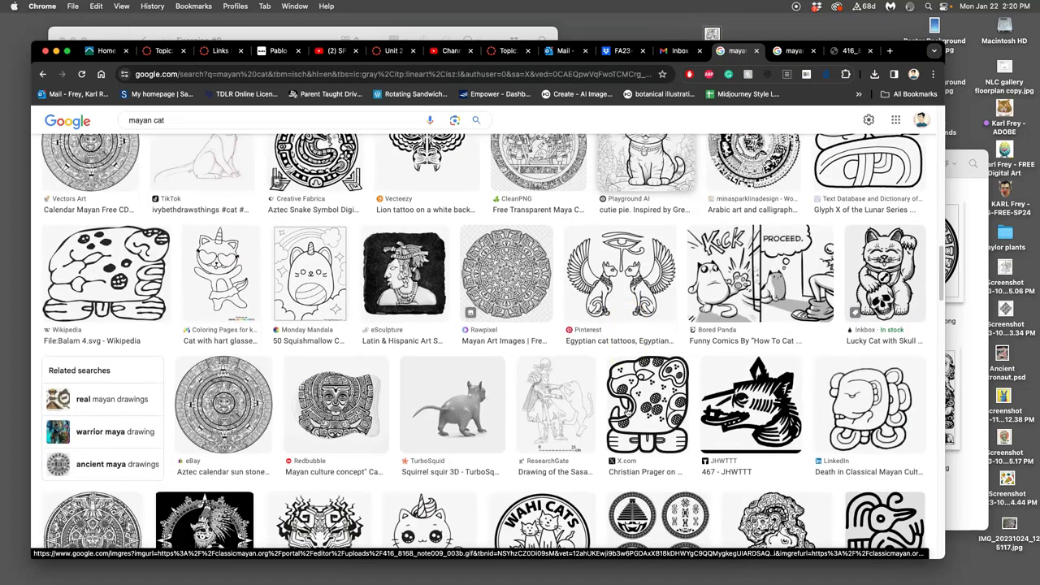
scroll(626, 413, "down", 5)
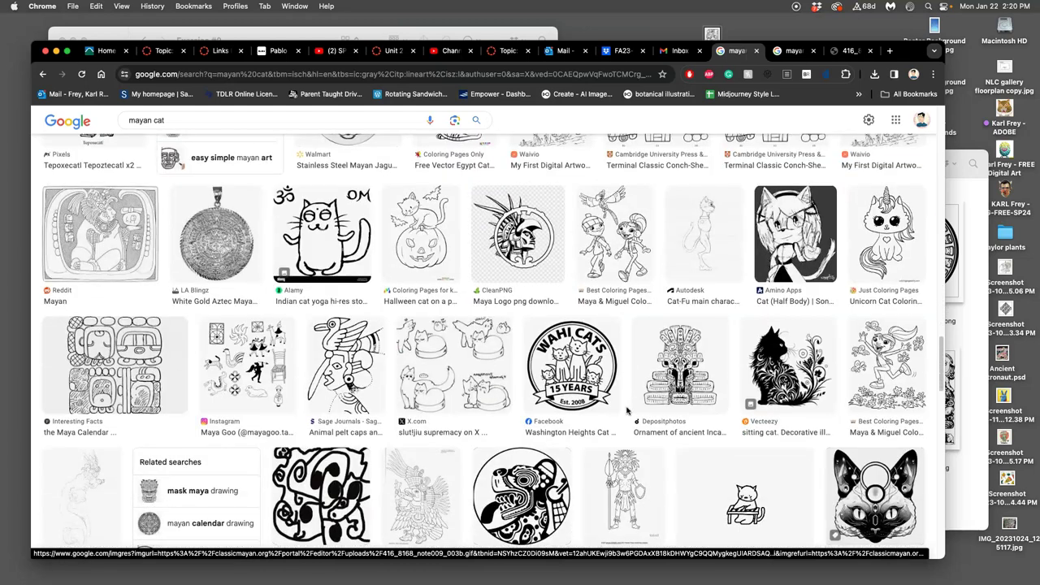
scroll(626, 410, "down", 3)
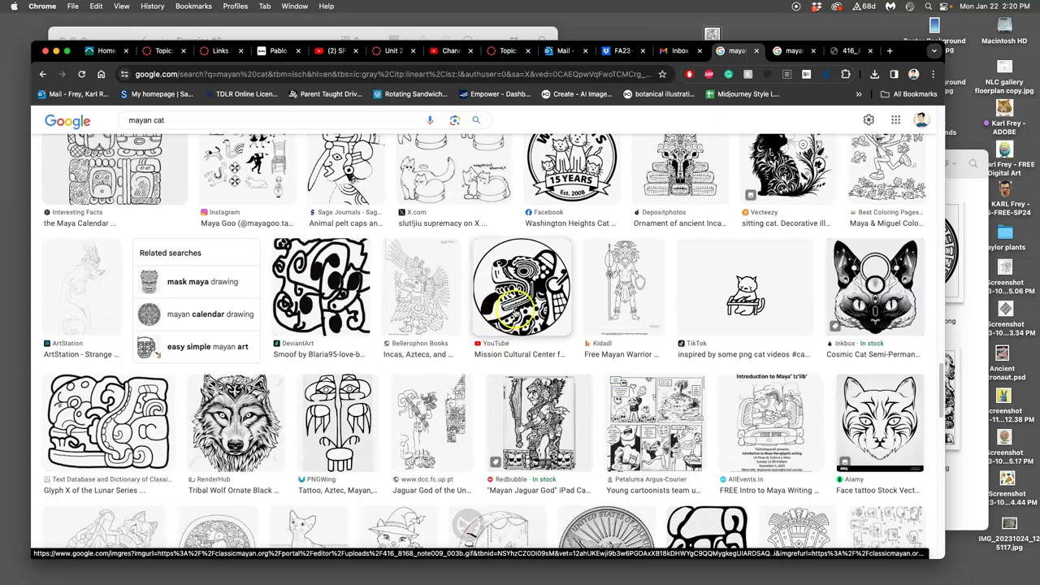
right_click(520, 305)
left_click(541, 314)
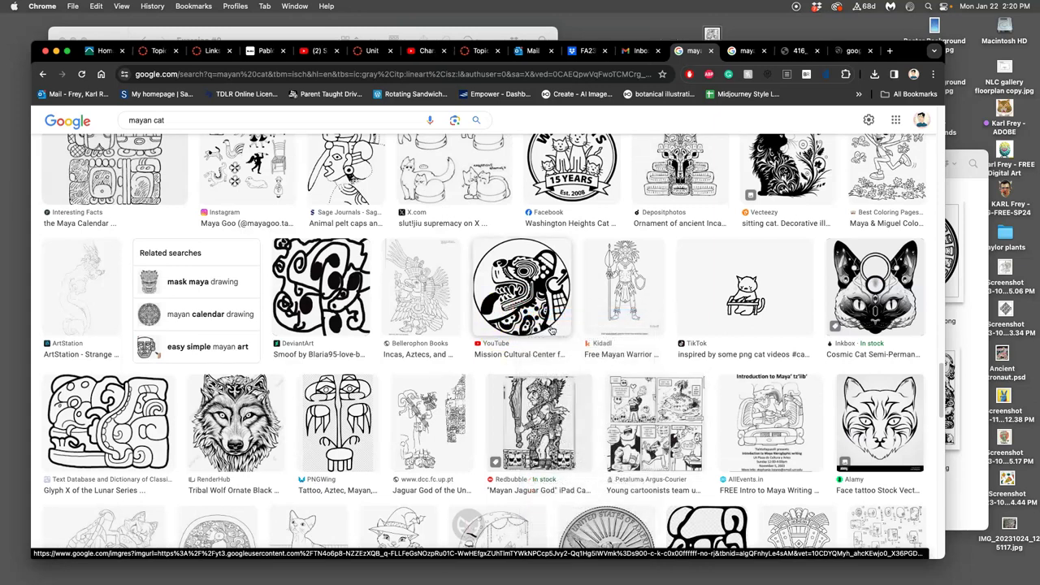
left_click(855, 48)
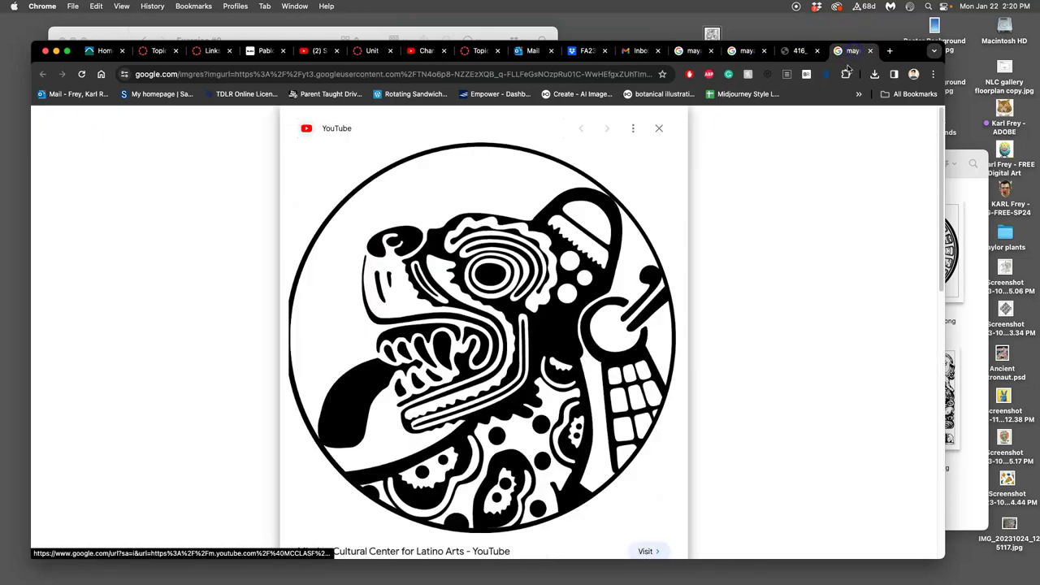
Open the full-size jaguar image and drag it onto the desktop.
right_click(557, 349)
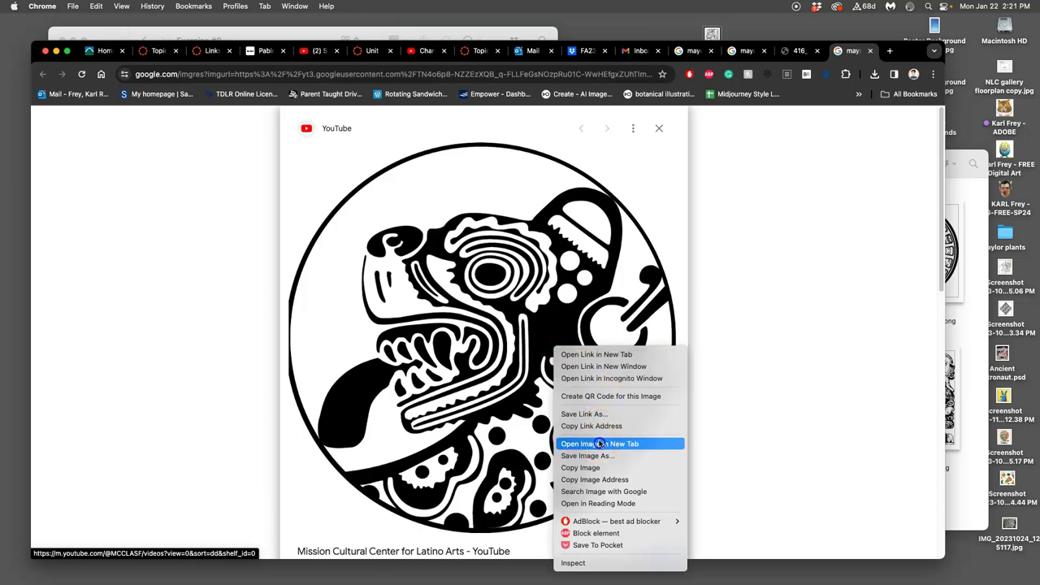
left_click(599, 443)
left_click(852, 52)
left_click(593, 336)
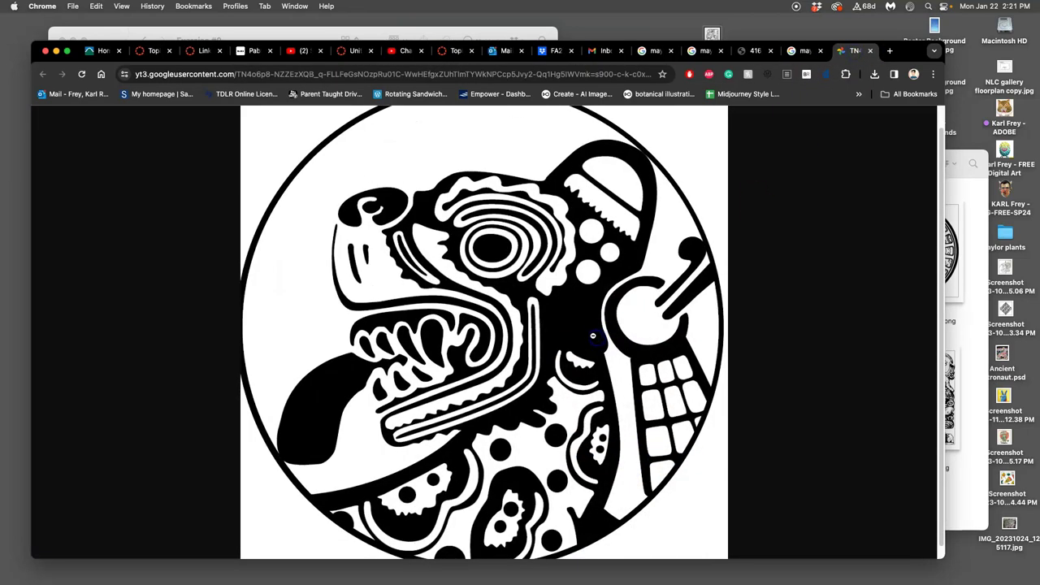
scroll(593, 336, "down", 1)
scroll(601, 308, "up", 2)
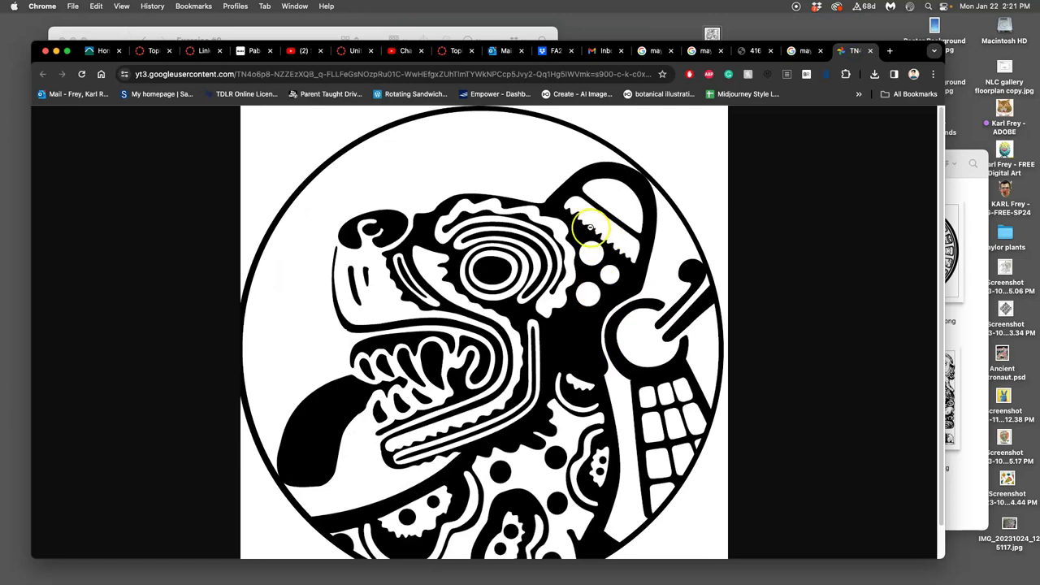
left_click_drag(591, 230, 866, 51)
Close the four extra image tabs.
left_click(869, 50)
left_click(870, 50)
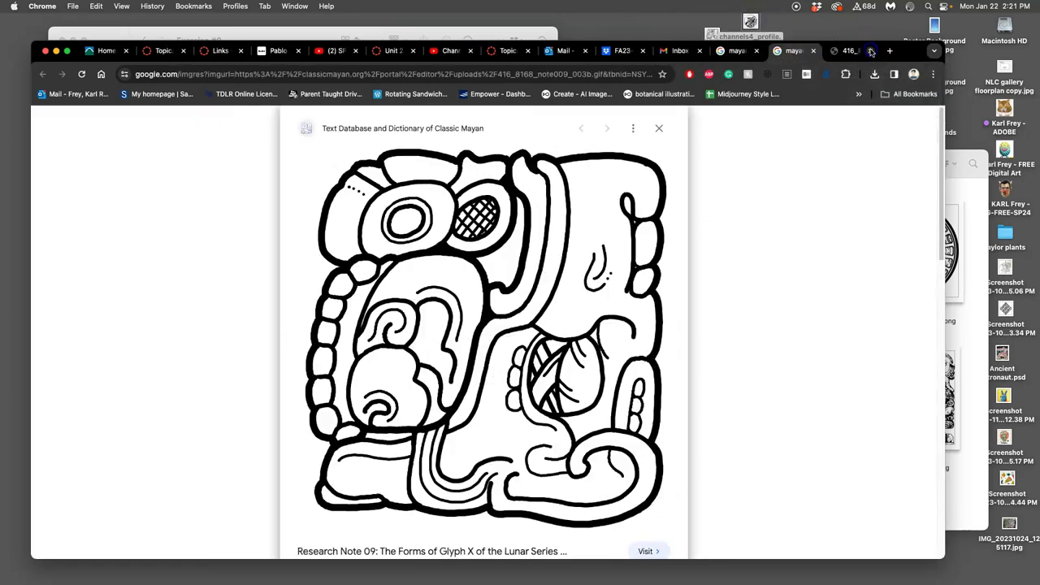
left_click(814, 51)
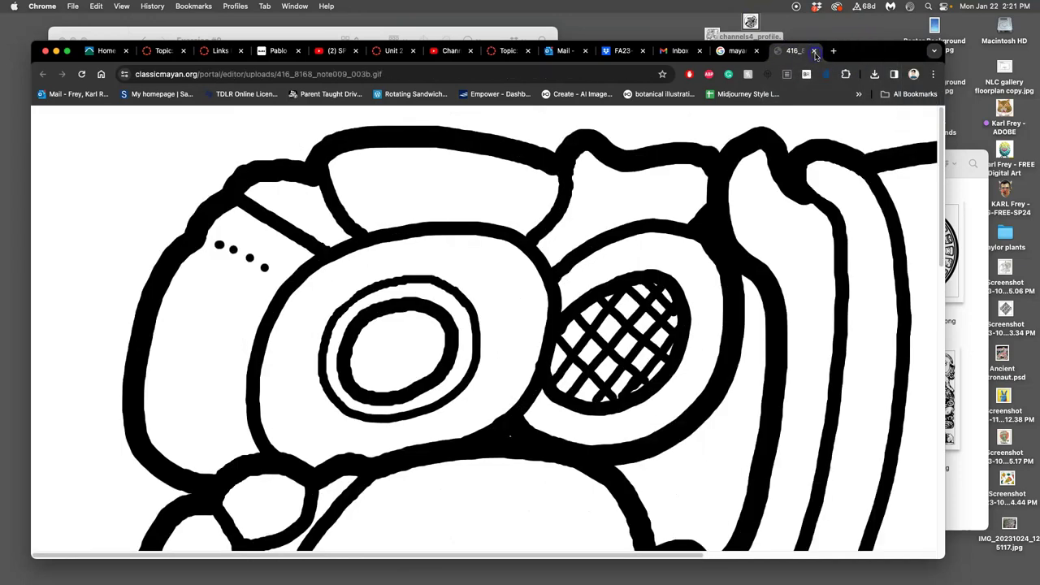
left_click(815, 51)
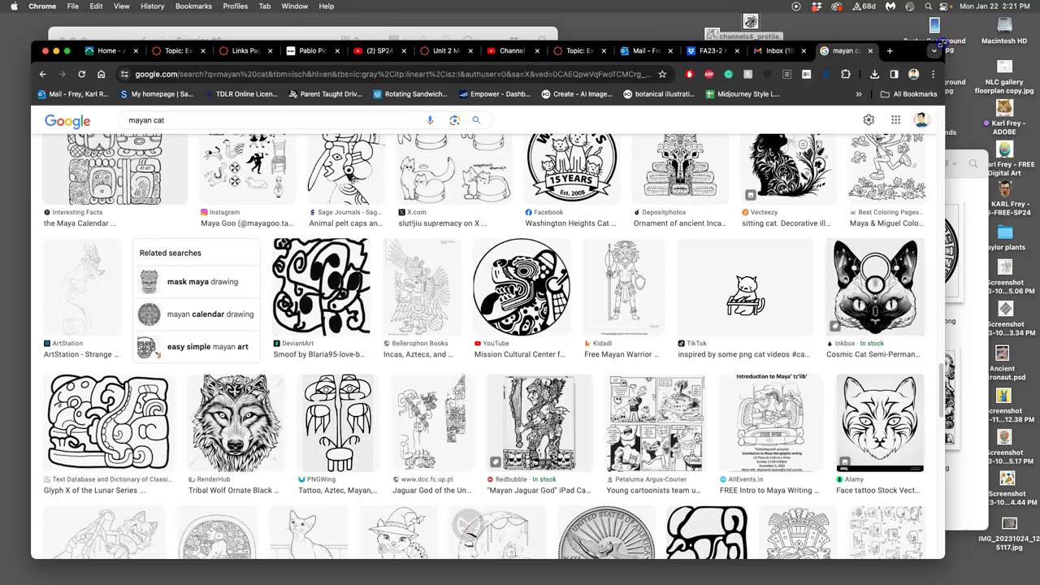
Move channels4_profile.jpg and 416_8168_note009_003b.gif from the desktop into the assets folder.
left_click_drag(945, 42, 872, 195)
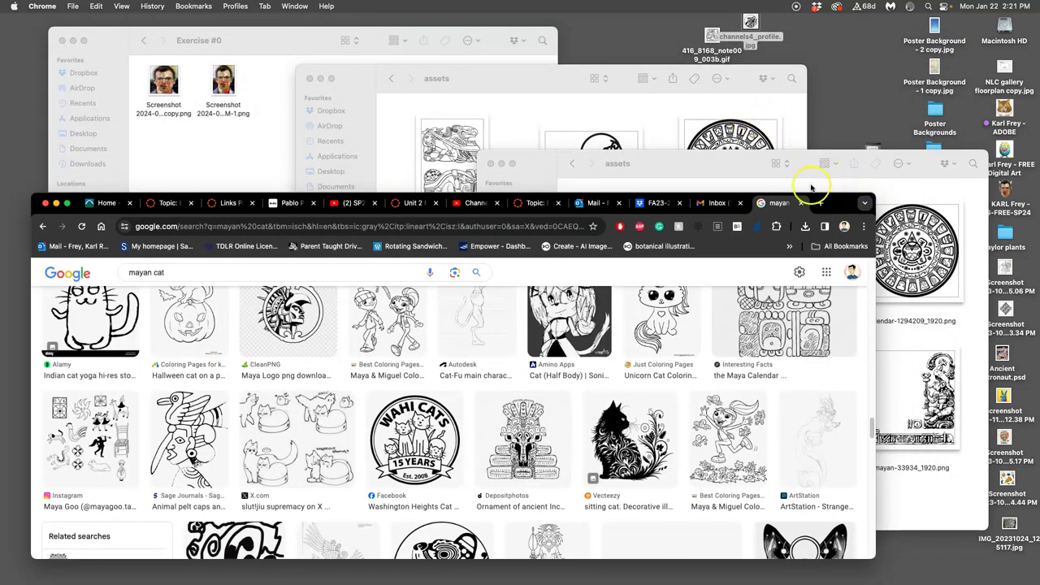
left_click(746, 133)
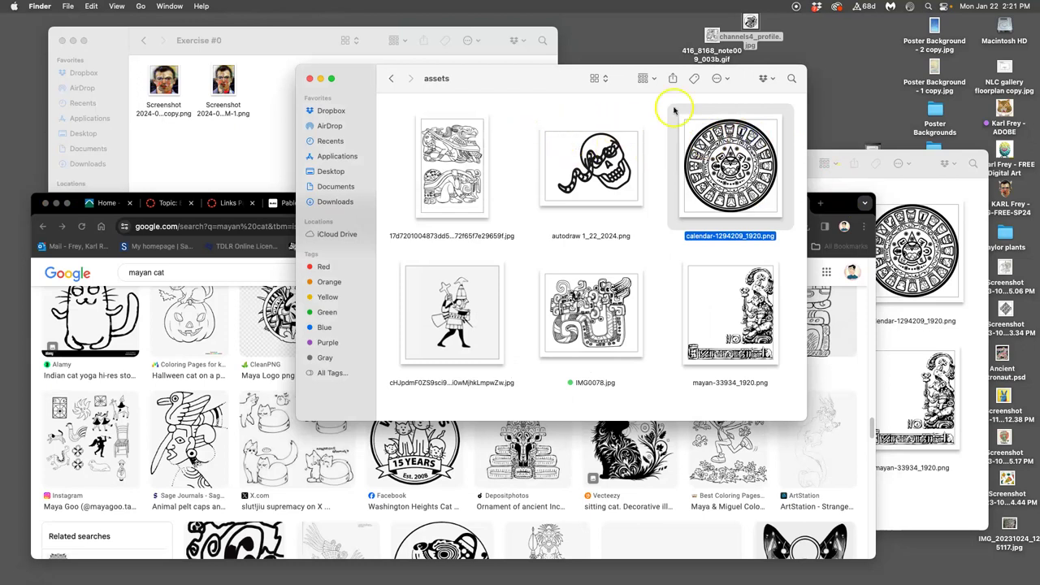
left_click_drag(749, 21, 476, 142)
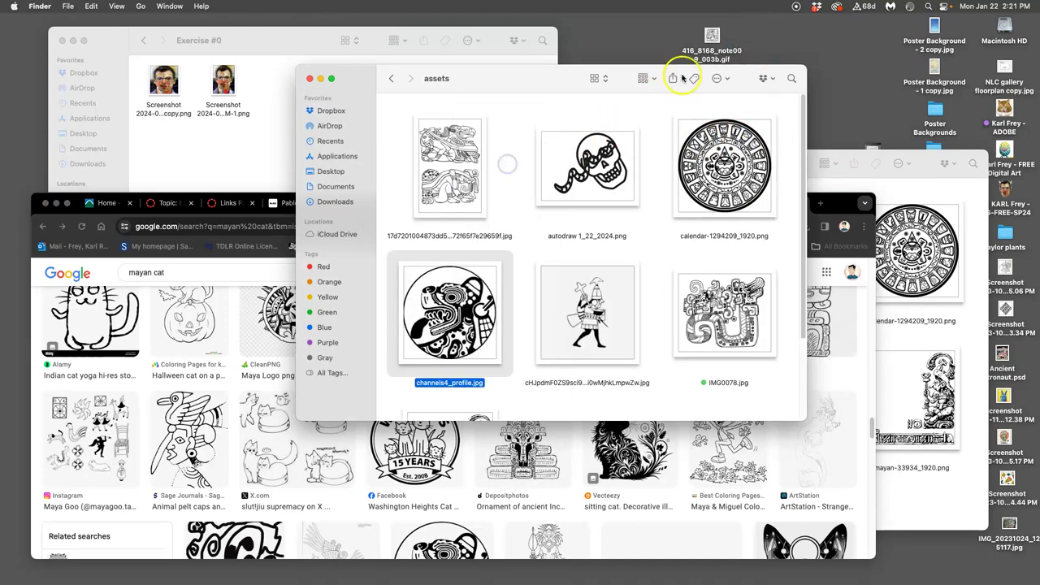
left_click_drag(712, 40, 655, 213)
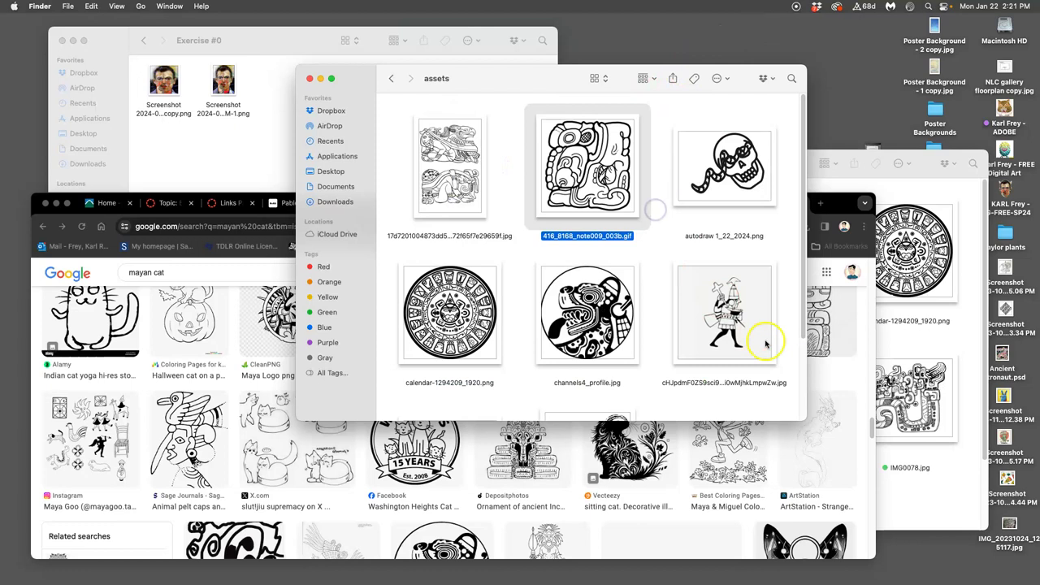
left_click_drag(805, 419, 820, 566)
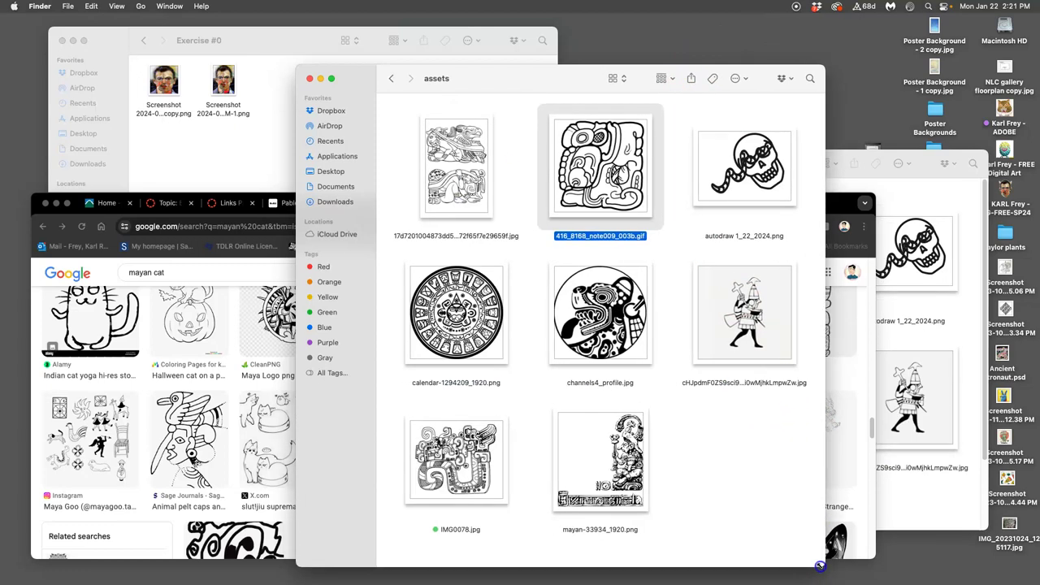
left_click(749, 481)
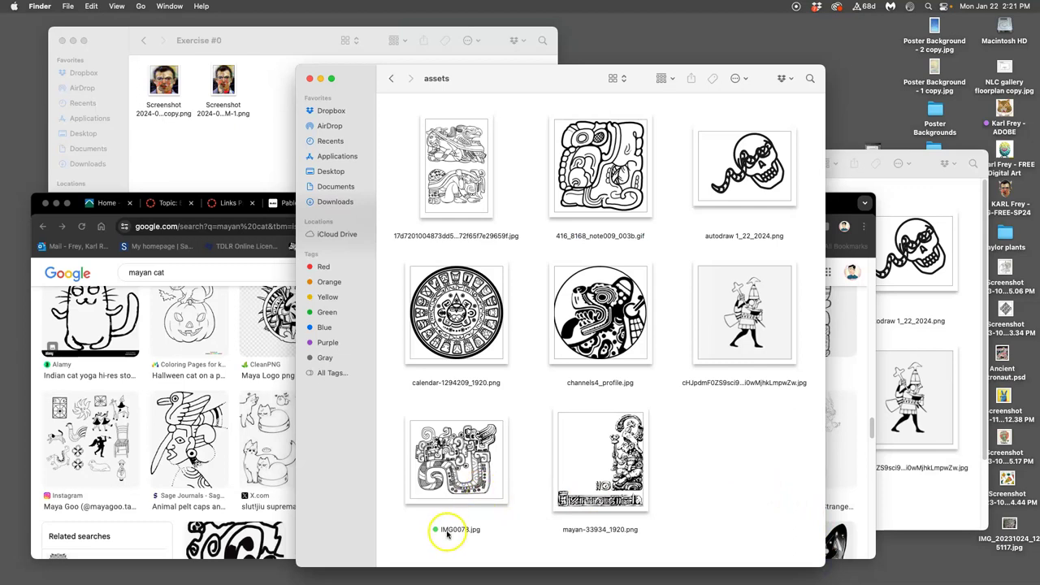
Tag the glyph GIF, the jaguar image and the first image file Orange.
right_click(591, 202)
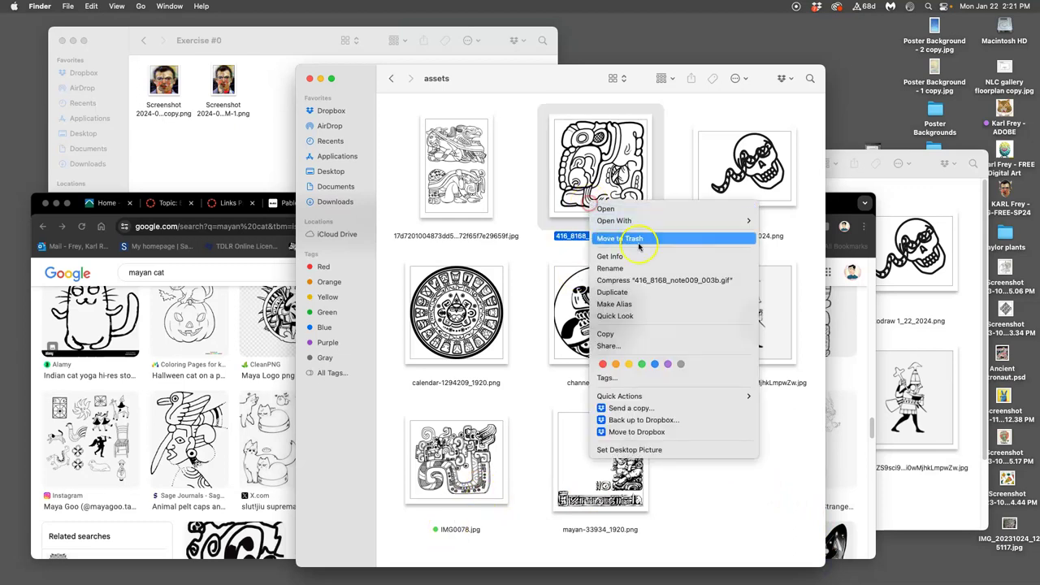
left_click(615, 364)
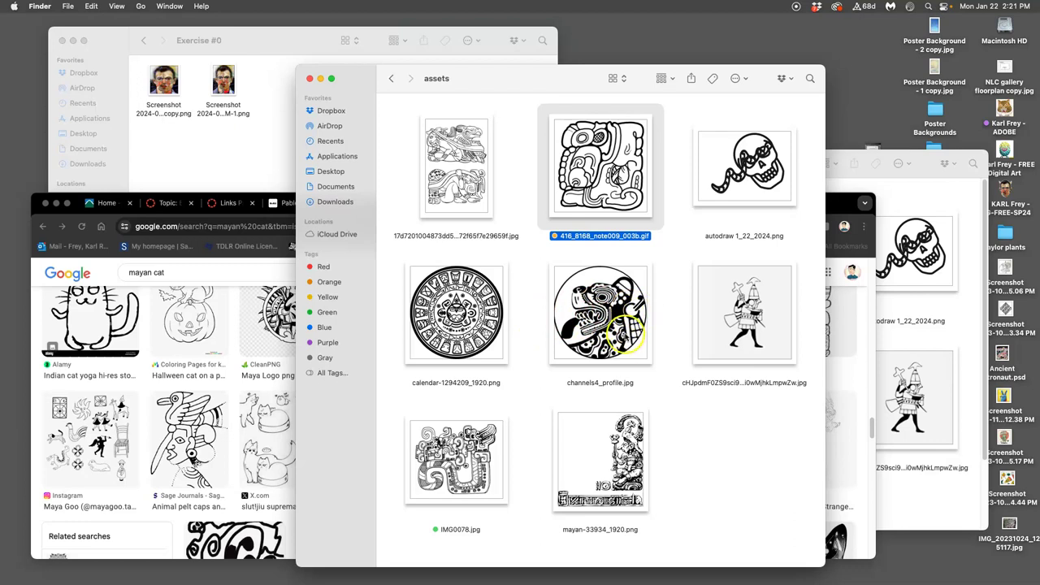
right_click(609, 385)
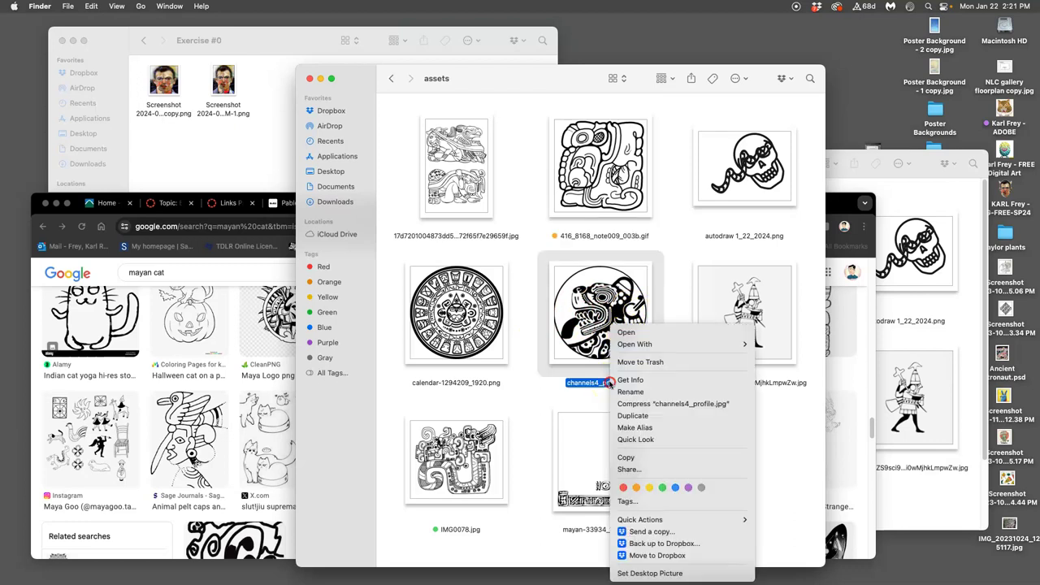
left_click(635, 488)
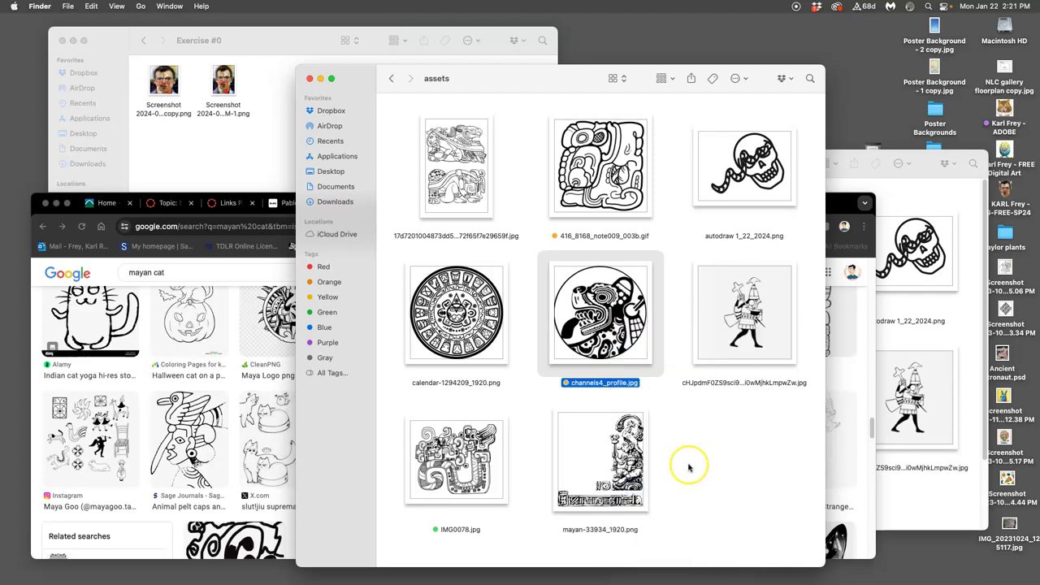
right_click(475, 236)
left_click(499, 396)
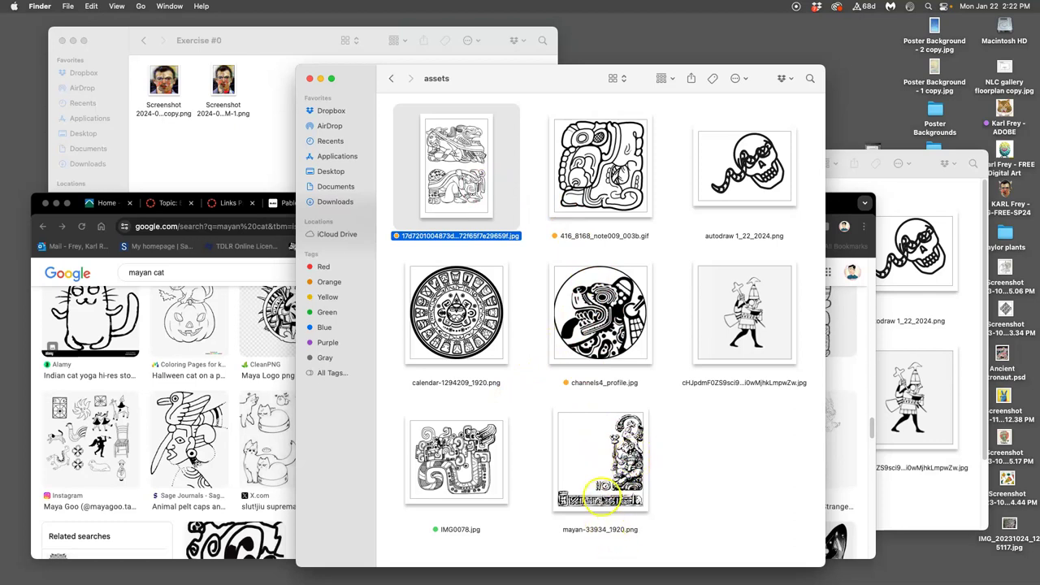
Tag mayan-33934_1920.png Orange, removing the Green tag it briefly received.
right_click(602, 492)
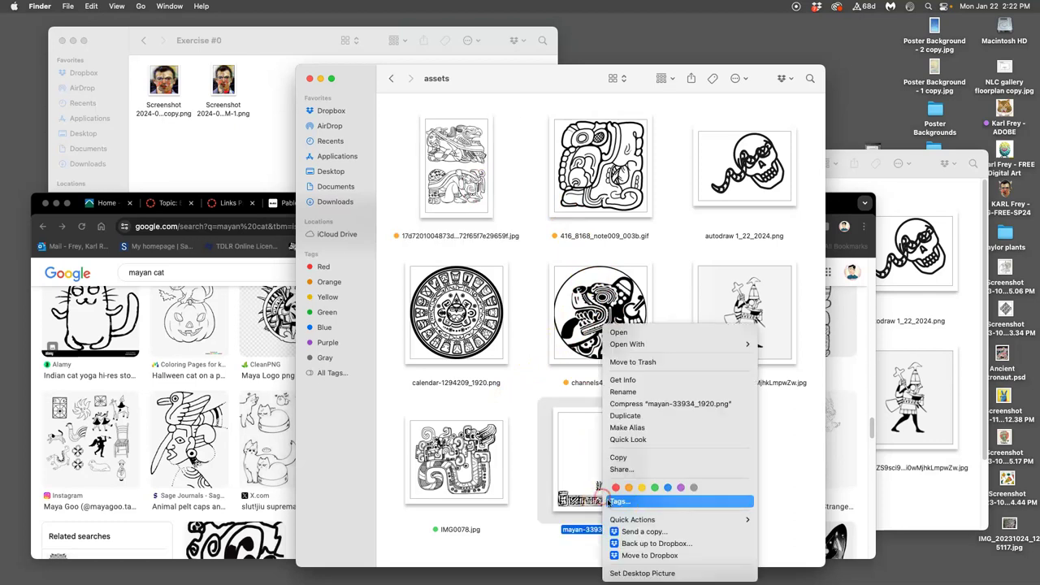
left_click(655, 488)
double_click(631, 463)
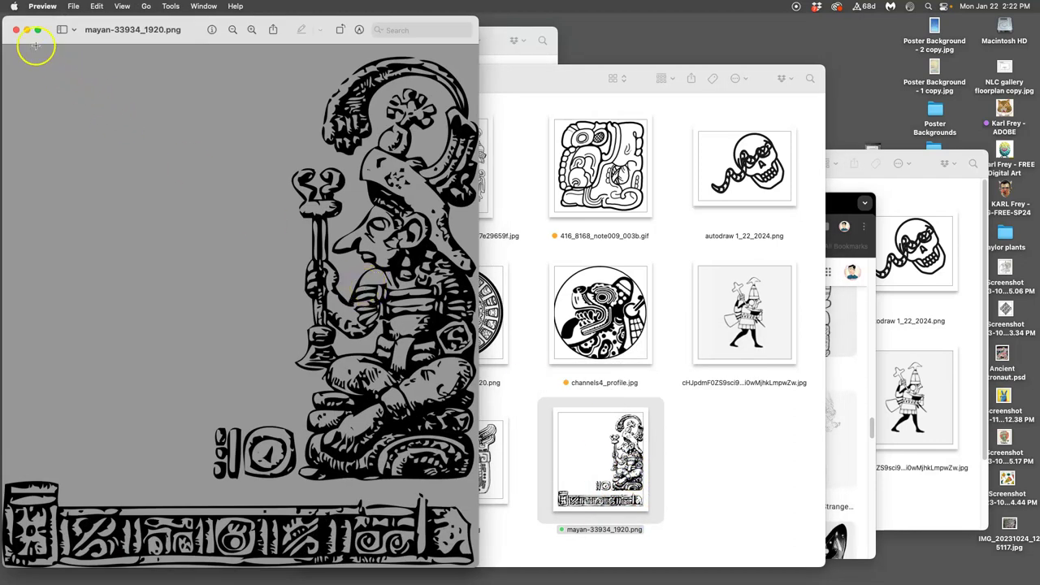
left_click(16, 30)
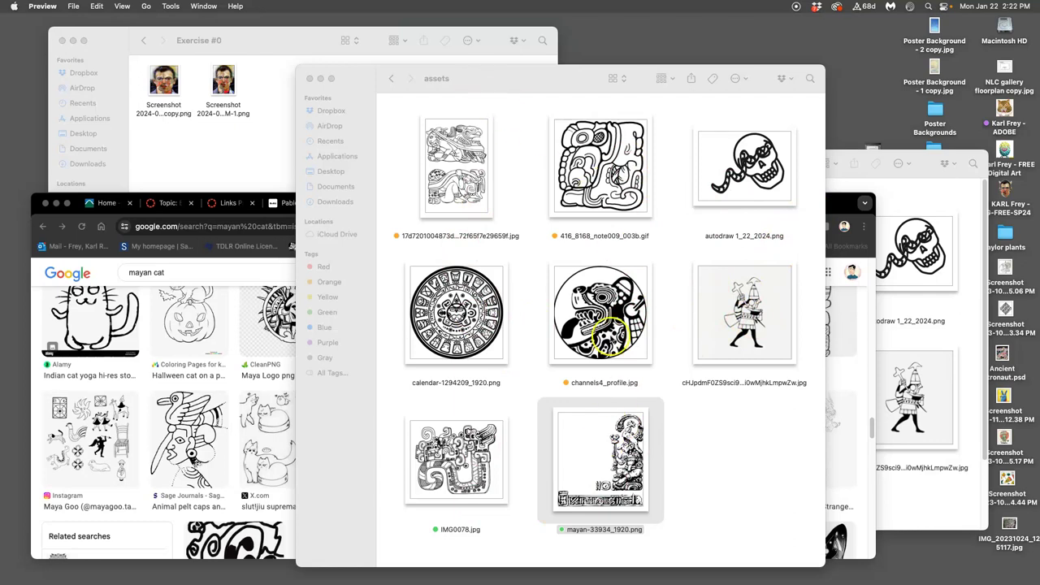
left_click(692, 451)
right_click(619, 473)
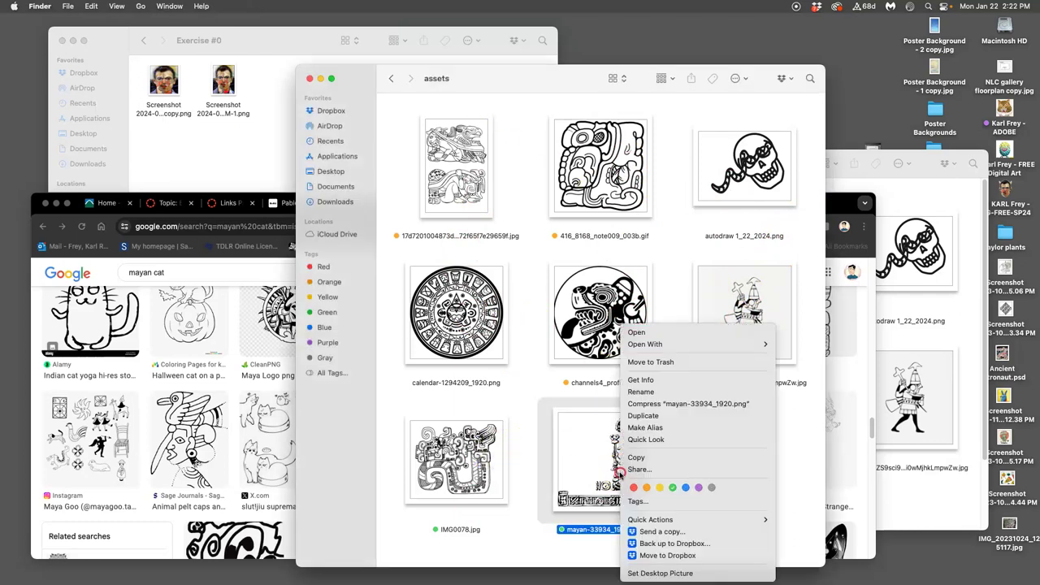
left_click(648, 488)
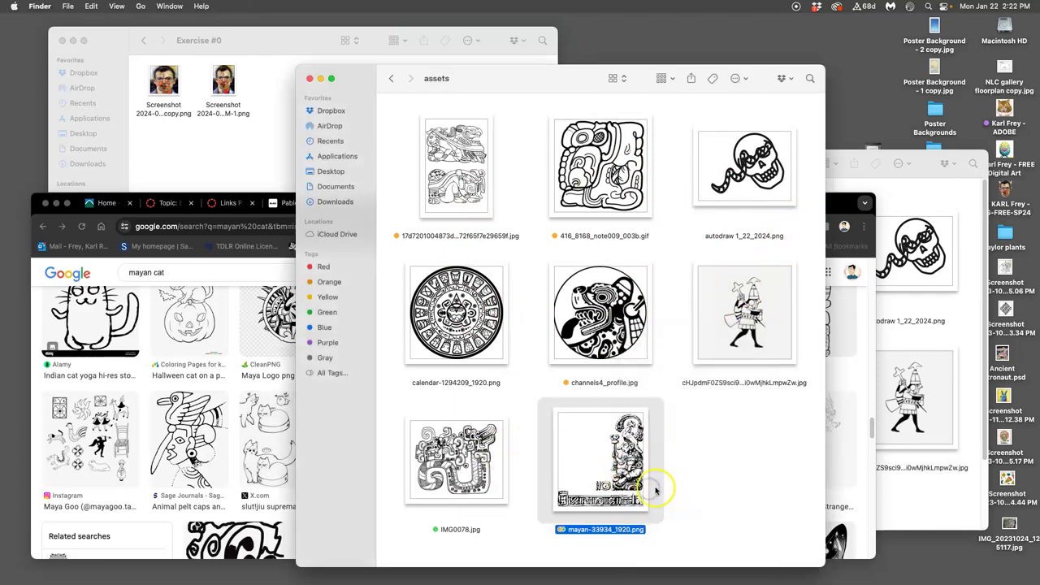
right_click(650, 487)
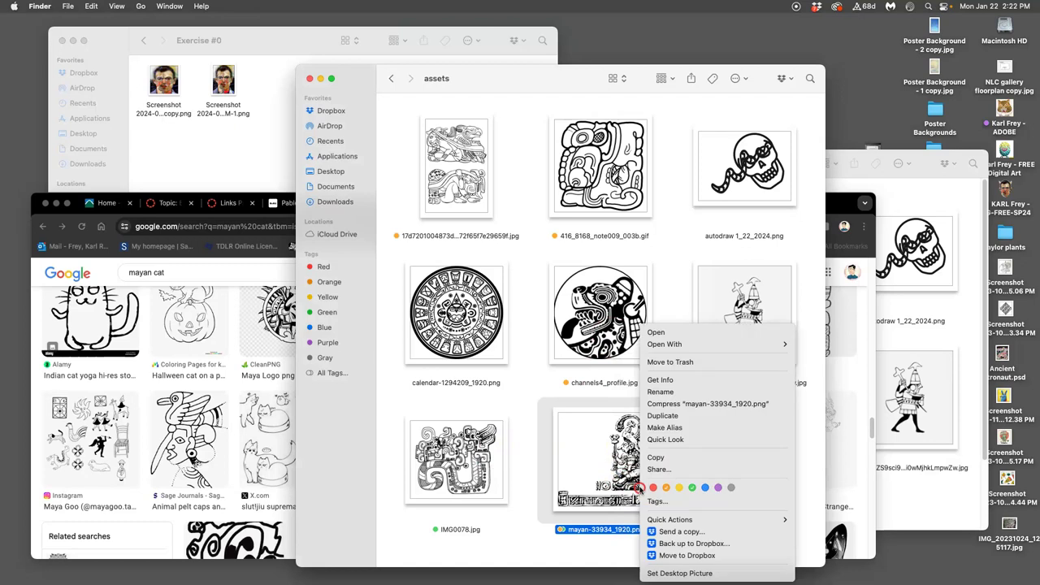
left_click(692, 487)
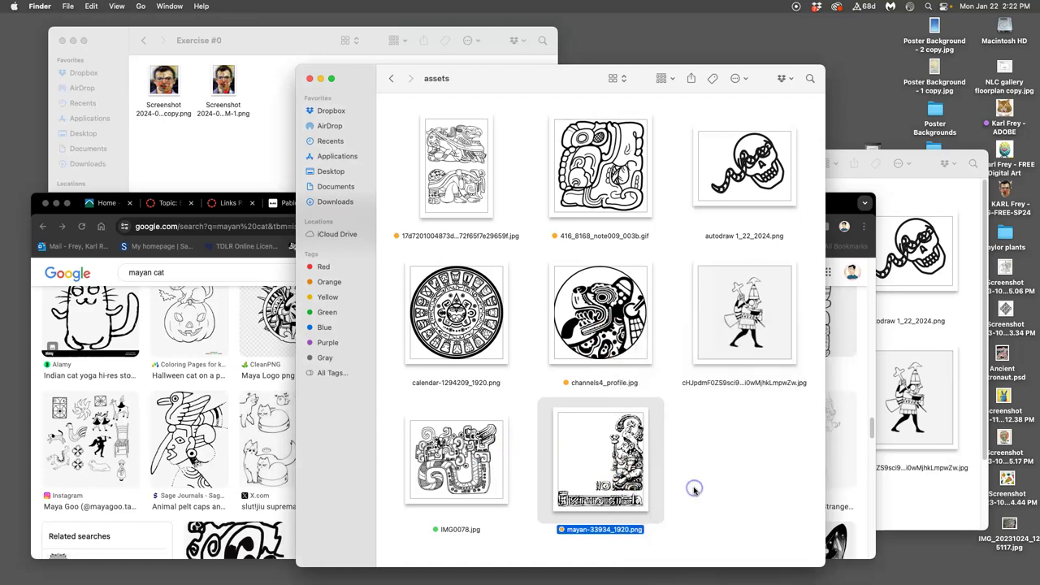
Group the assets folder's files by Tags.
left_click(671, 78)
left_click(667, 210)
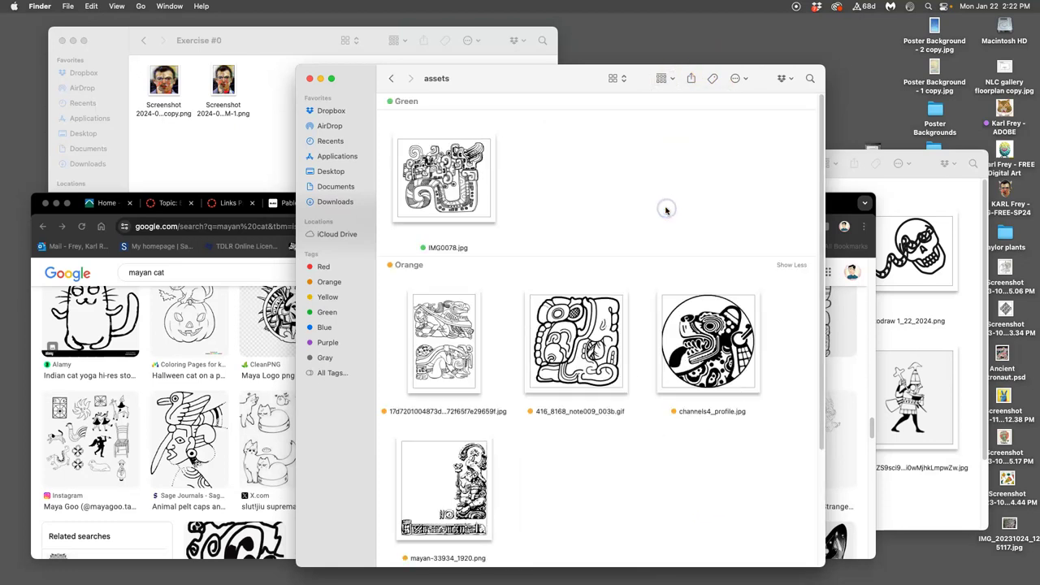
scroll(611, 207, "down", 3)
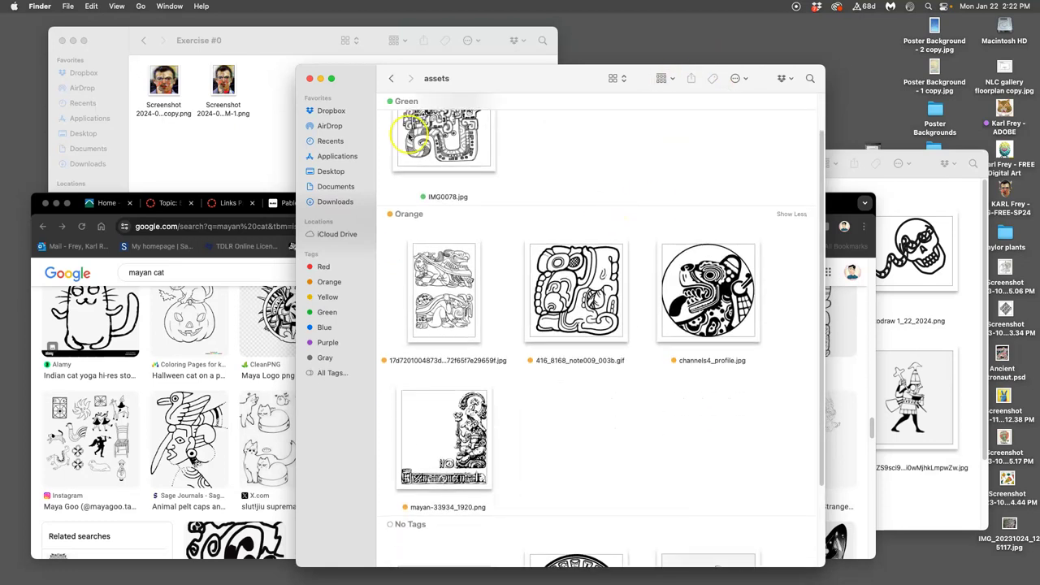
scroll(437, 140, "up", 1)
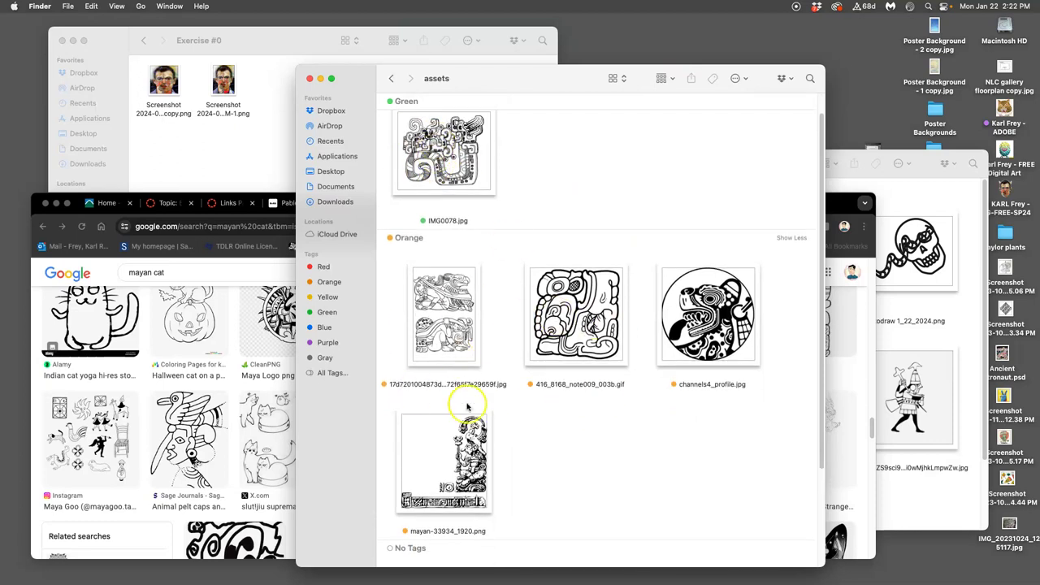
scroll(536, 333, "up", 1)
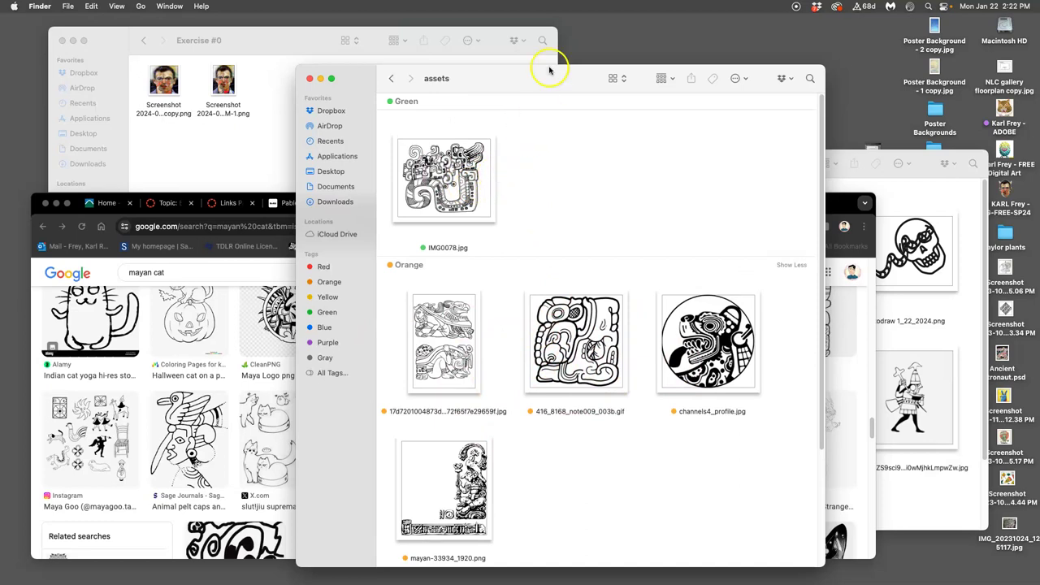
Open Photopea from the photopea.com link on the course instructions page.
left_click_drag(507, 74, 819, 40)
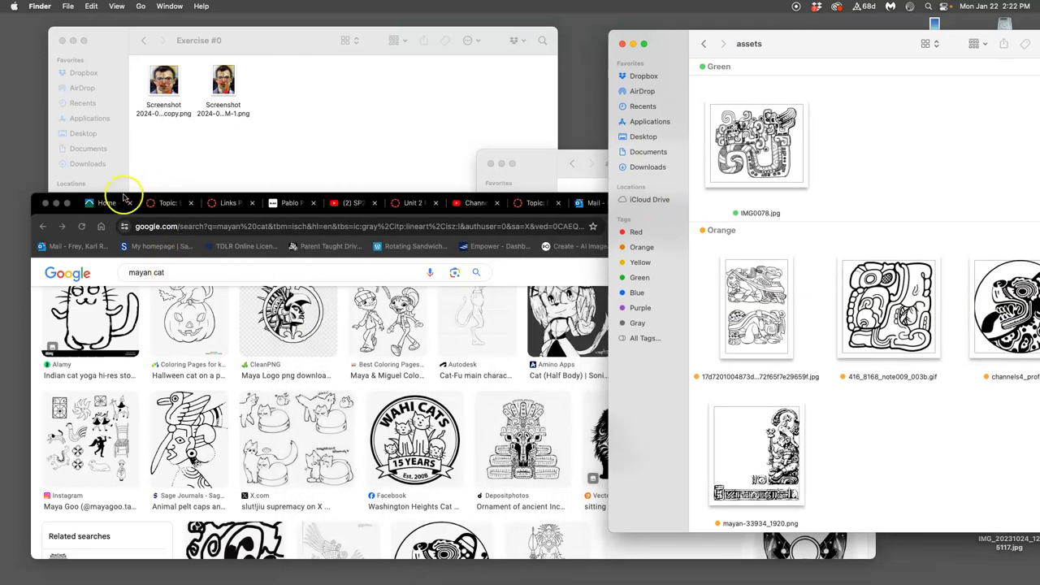
left_click_drag(124, 199, 136, 88)
left_click(176, 93)
scroll(521, 325, "down", 2)
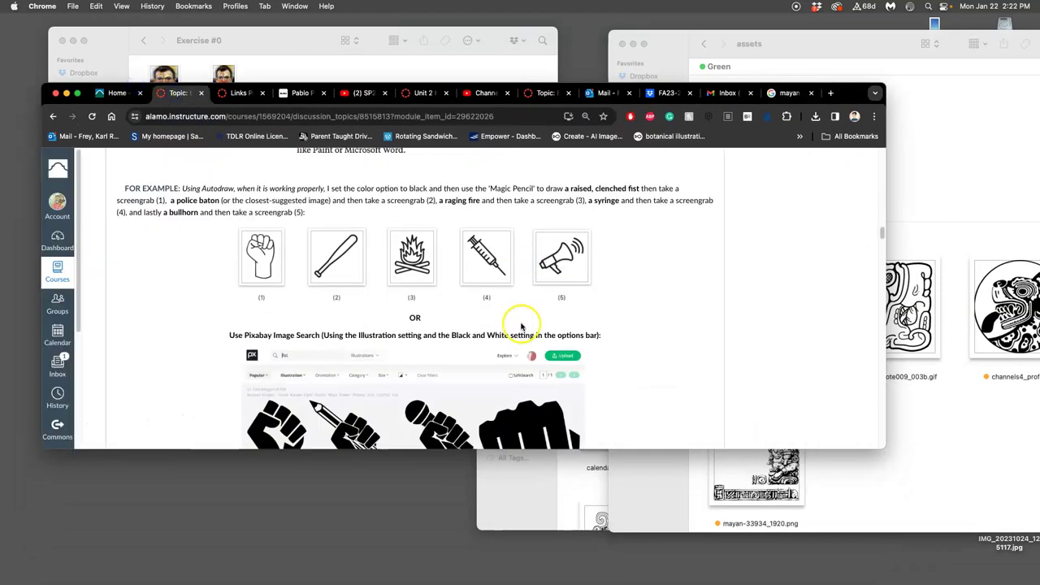
scroll(520, 325, "down", 5)
scroll(487, 308, "up", 3)
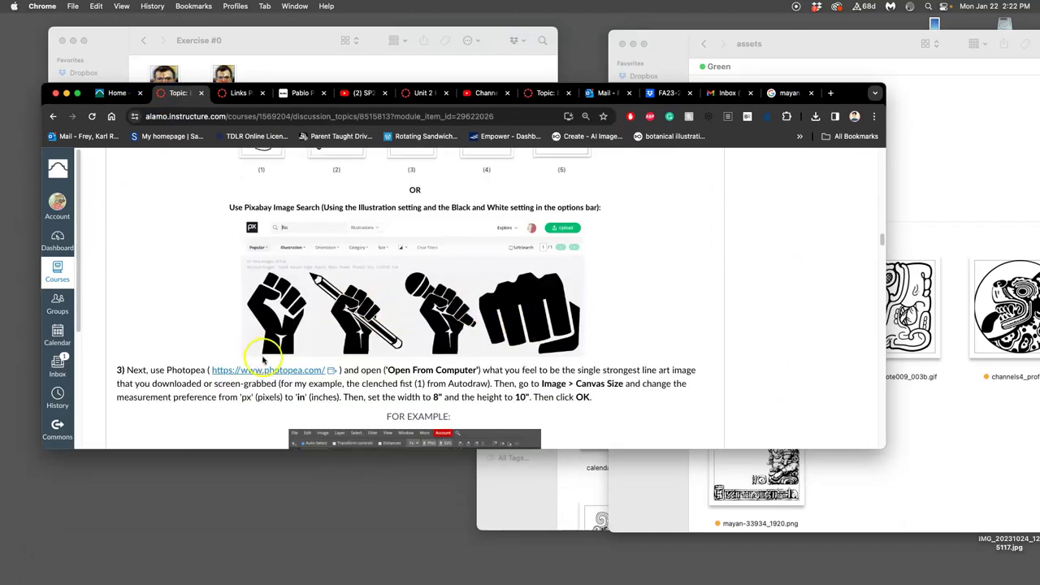
left_click(294, 370)
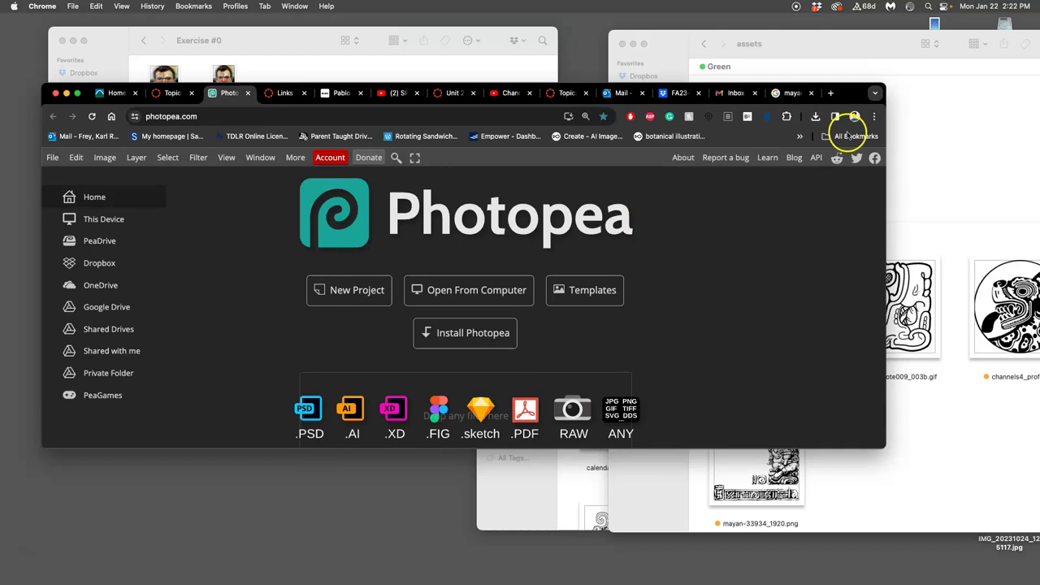
Resize and reposition the browser window beside the assets folder.
left_click_drag(884, 86, 830, 52)
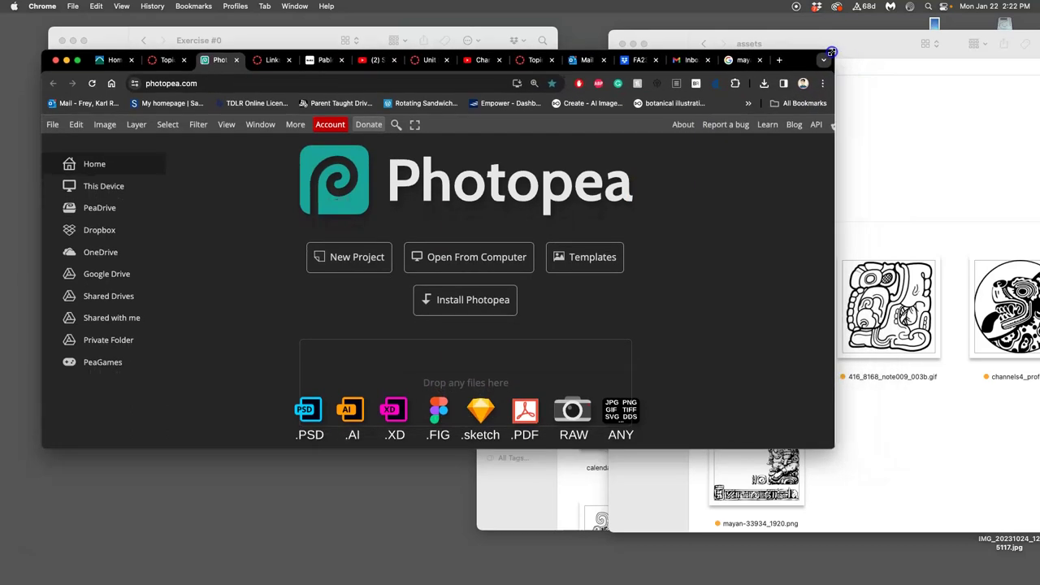
left_click_drag(835, 448, 693, 562)
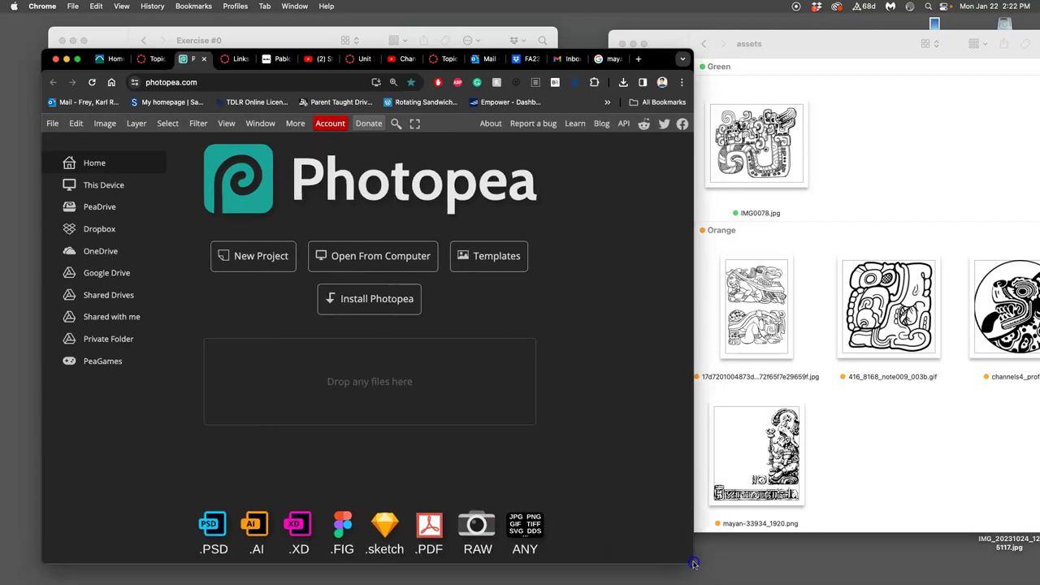
left_click_drag(656, 57, 658, 71)
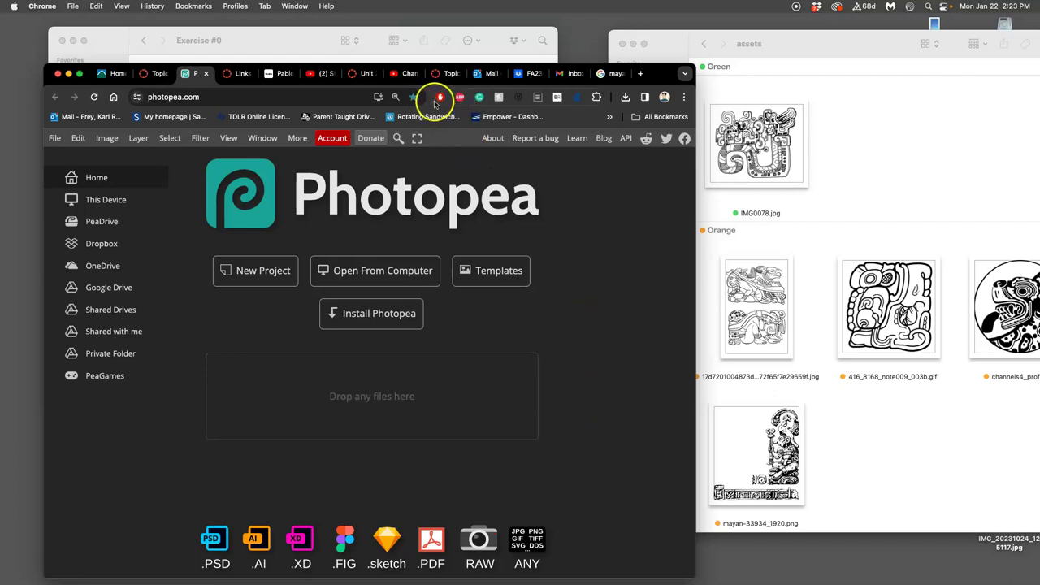
Drag IMG0078.jpg from the assets folder into Photopea and enlarge the editor window.
left_click_drag(755, 154, 445, 408)
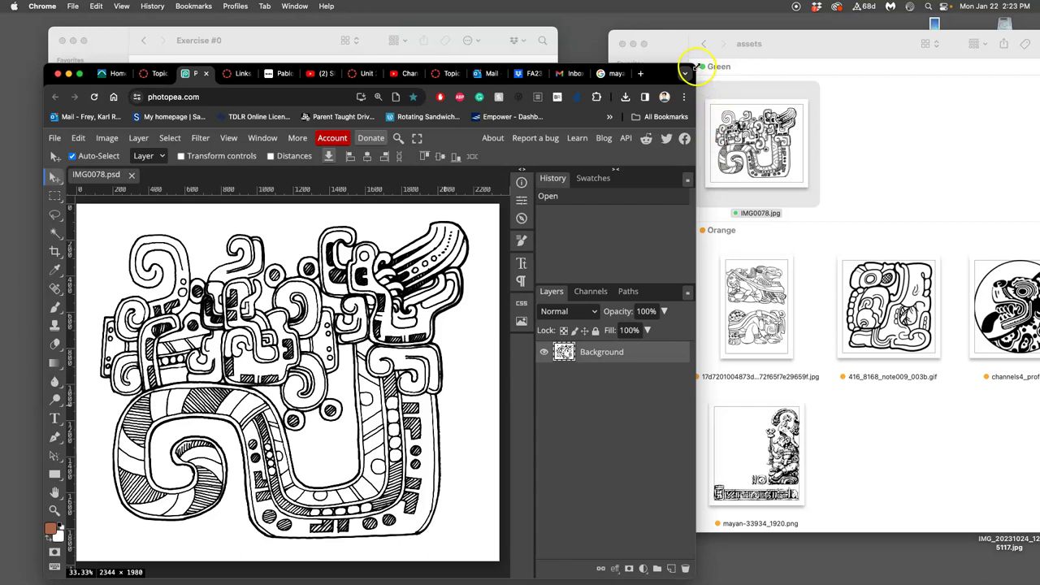
left_click_drag(696, 67, 980, 50)
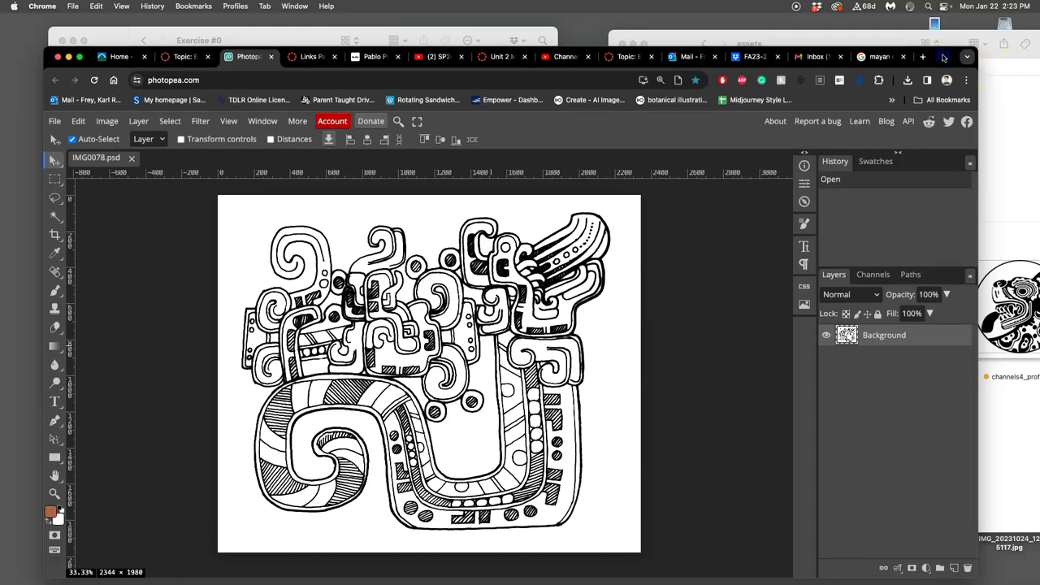
left_click_drag(943, 57, 932, 53)
left_click(691, 242)
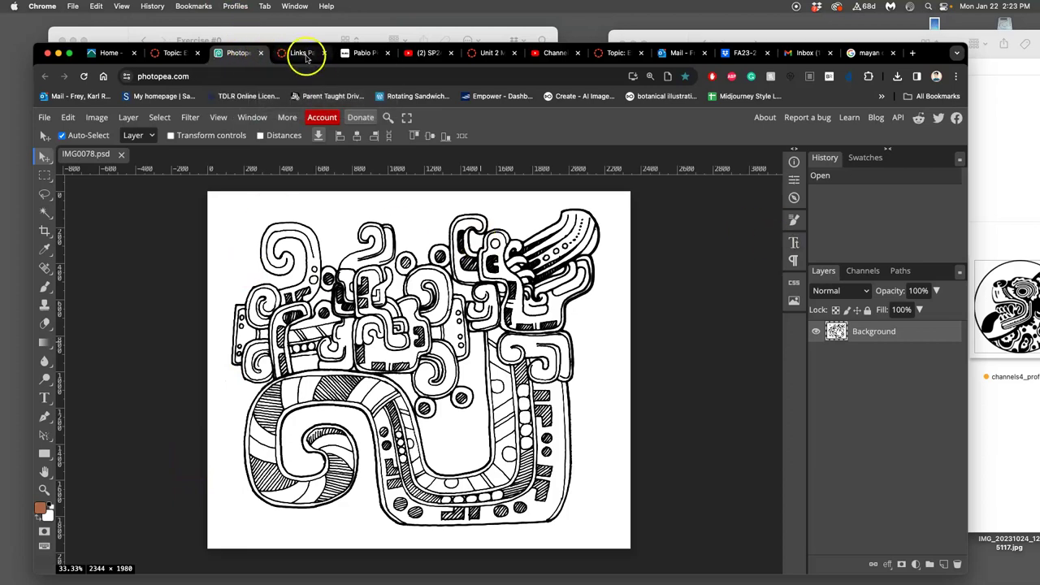
left_click(261, 54)
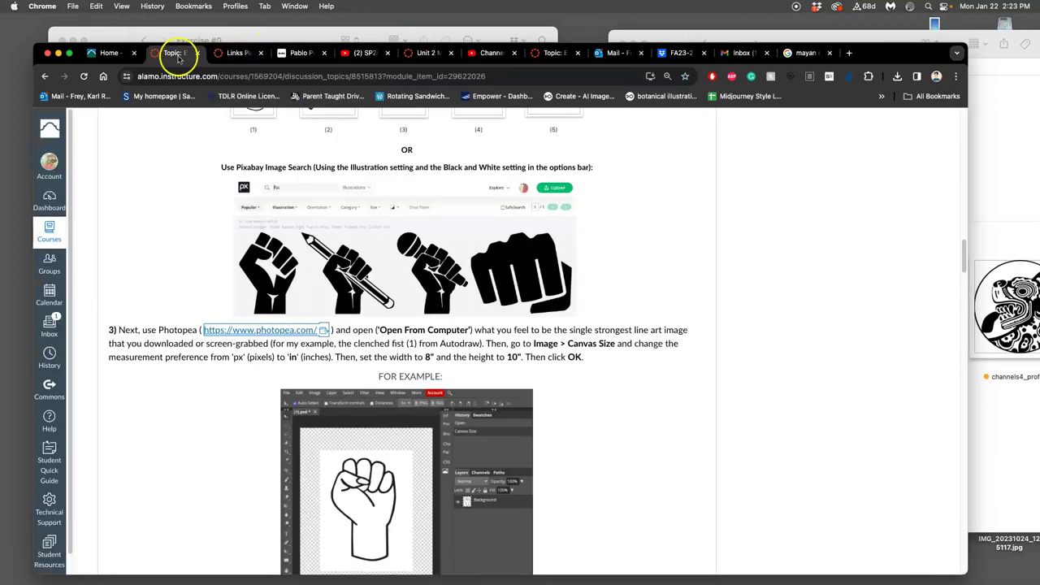
left_click(502, 341)
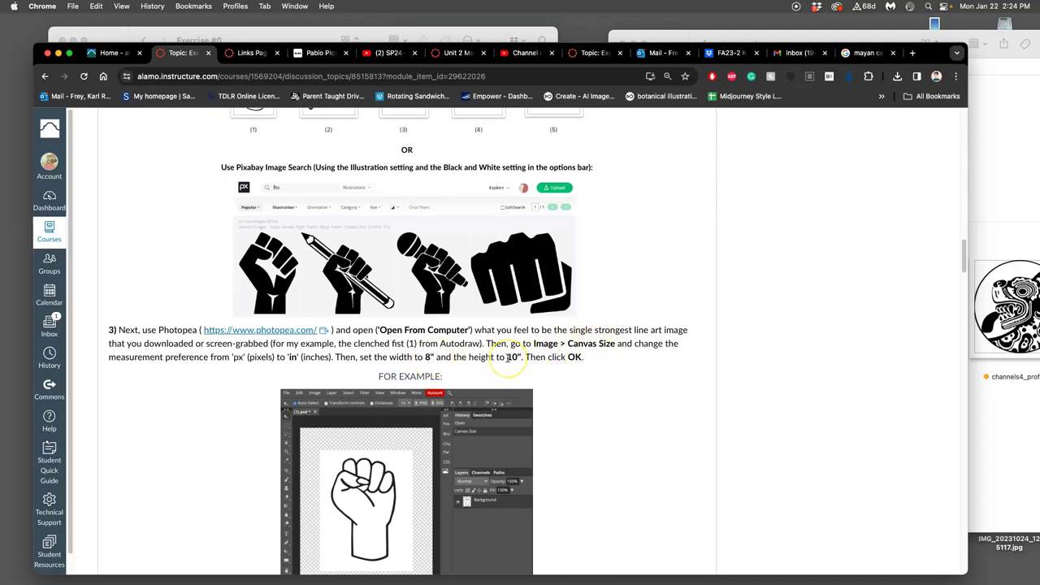
scroll(509, 357, "down", 5)
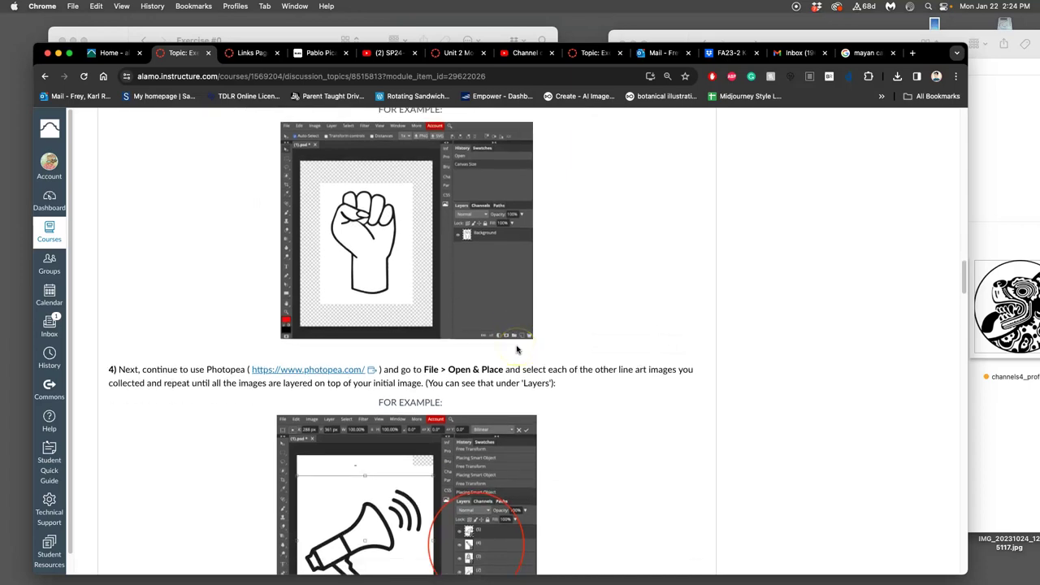
scroll(516, 349, "up", 3)
scroll(516, 348, "up", 6)
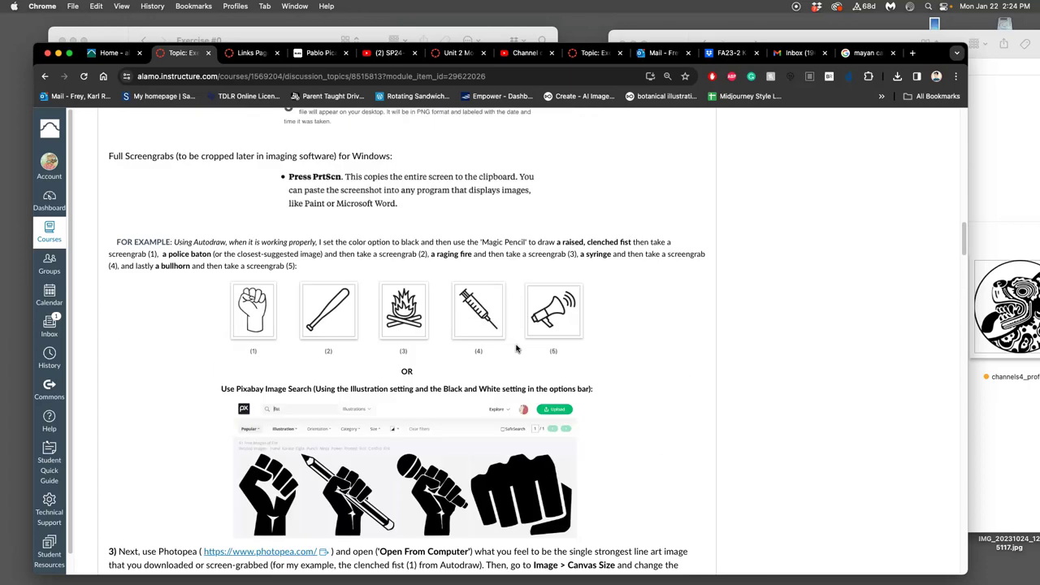
scroll(516, 349, "down", 13)
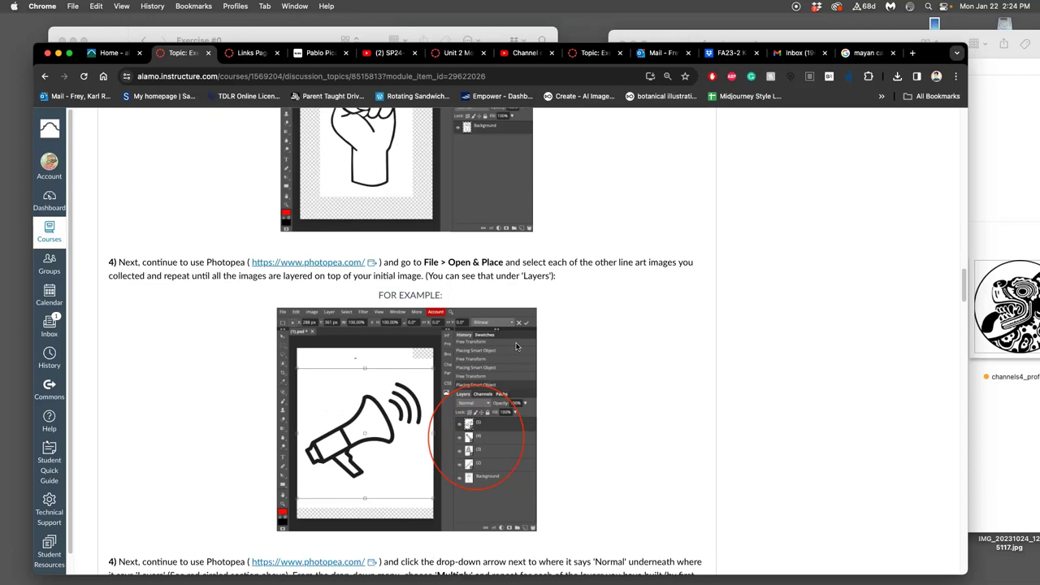
scroll(516, 347, "down", 5)
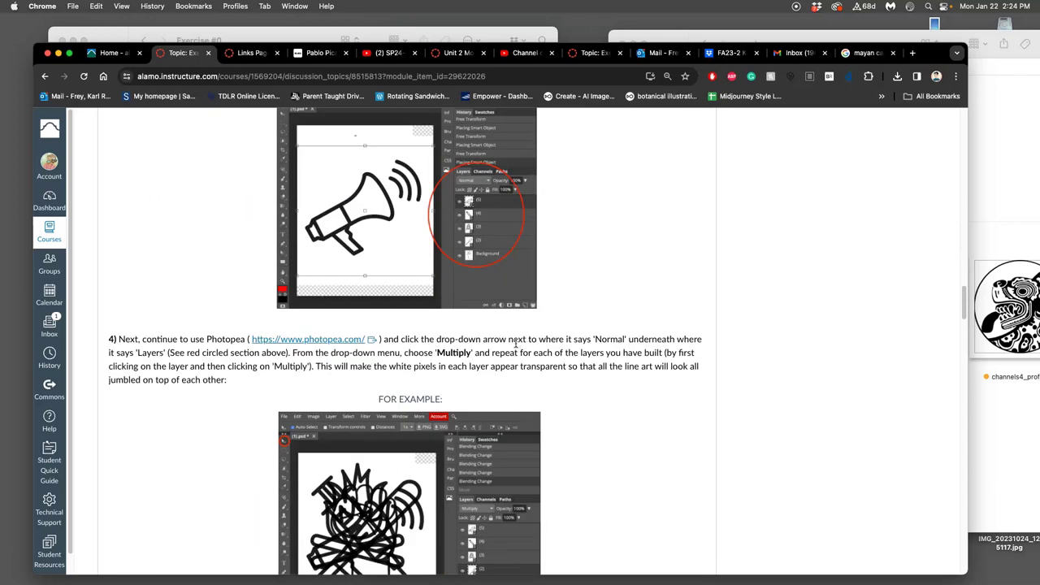
scroll(516, 346, "up", 10)
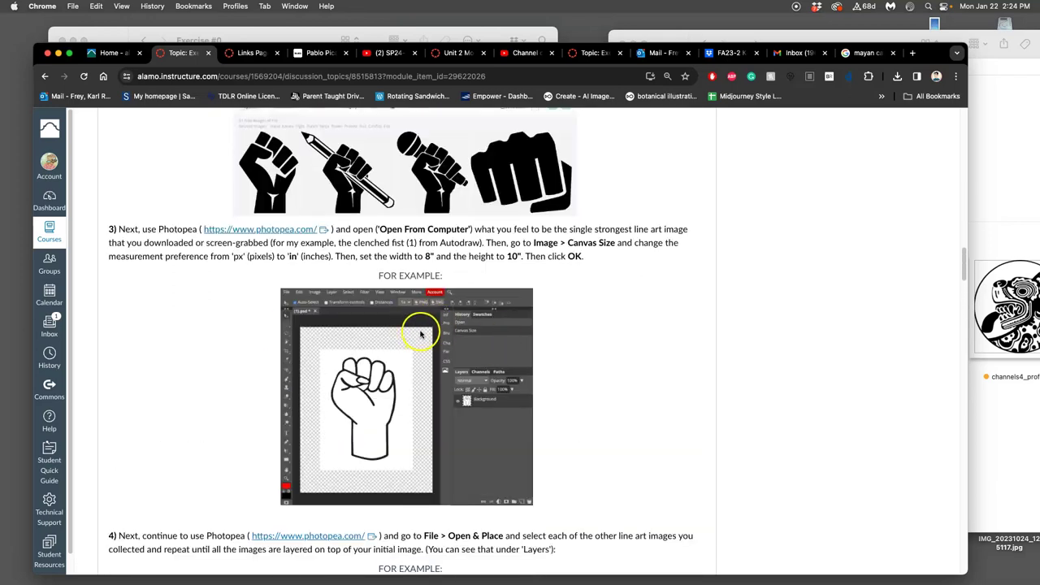
scroll(429, 276, "up", 2)
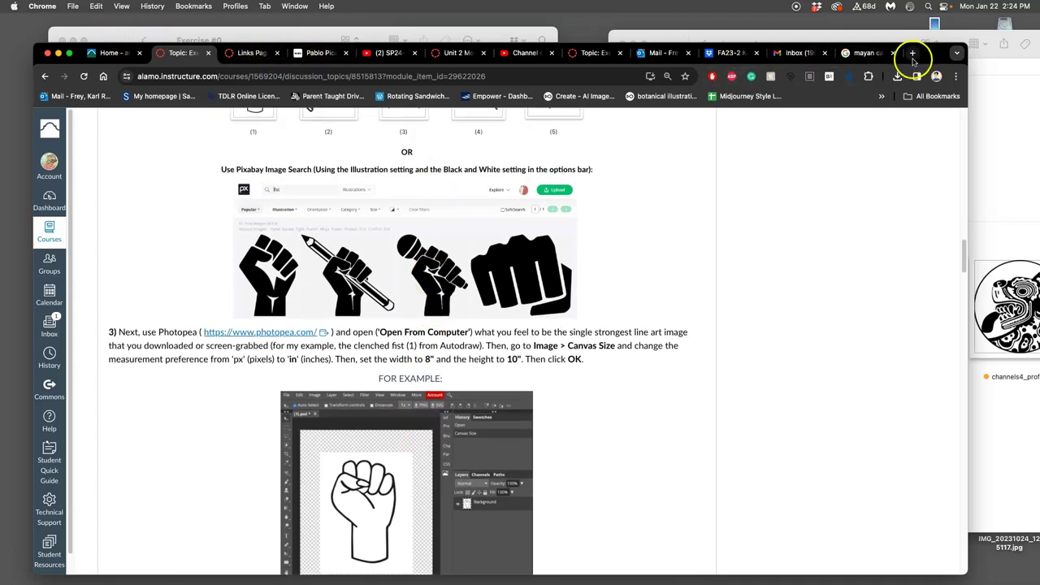
Load photopea.com in a new tab and start a New Project.
left_click(912, 53)
type("ph")
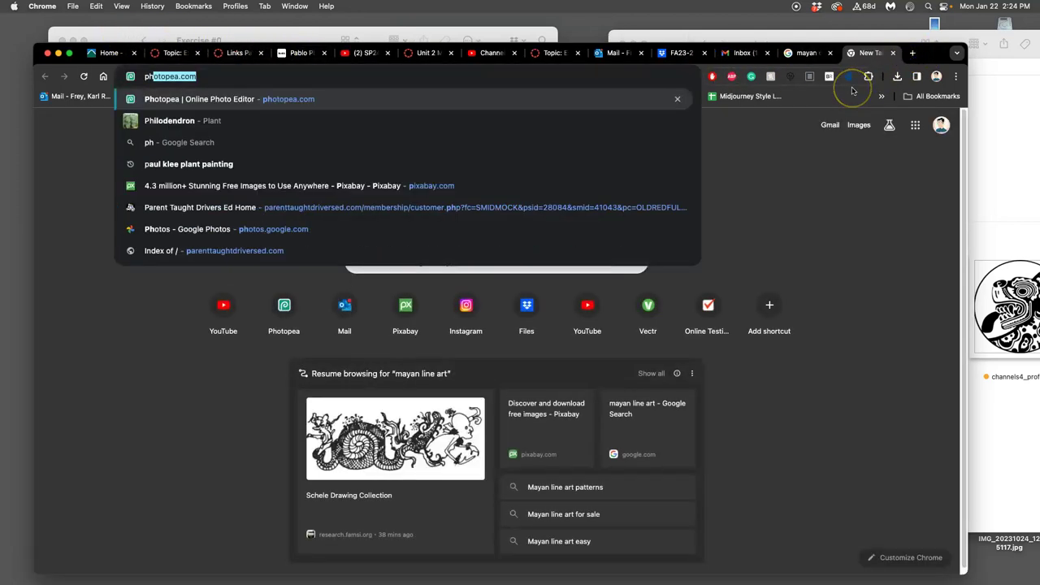
type("otopea")
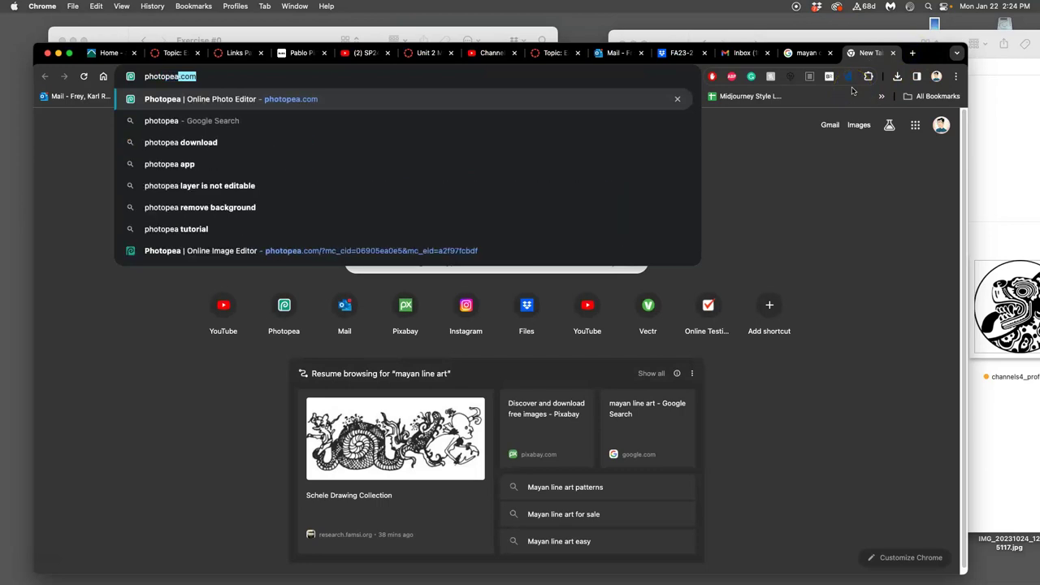
type(".com")
key("Return")
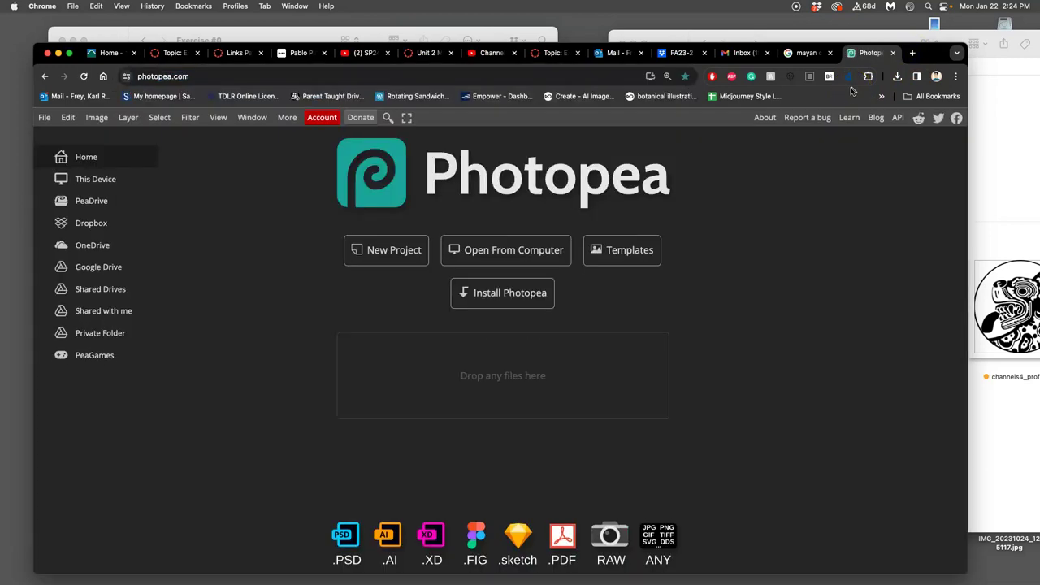
left_click(385, 252)
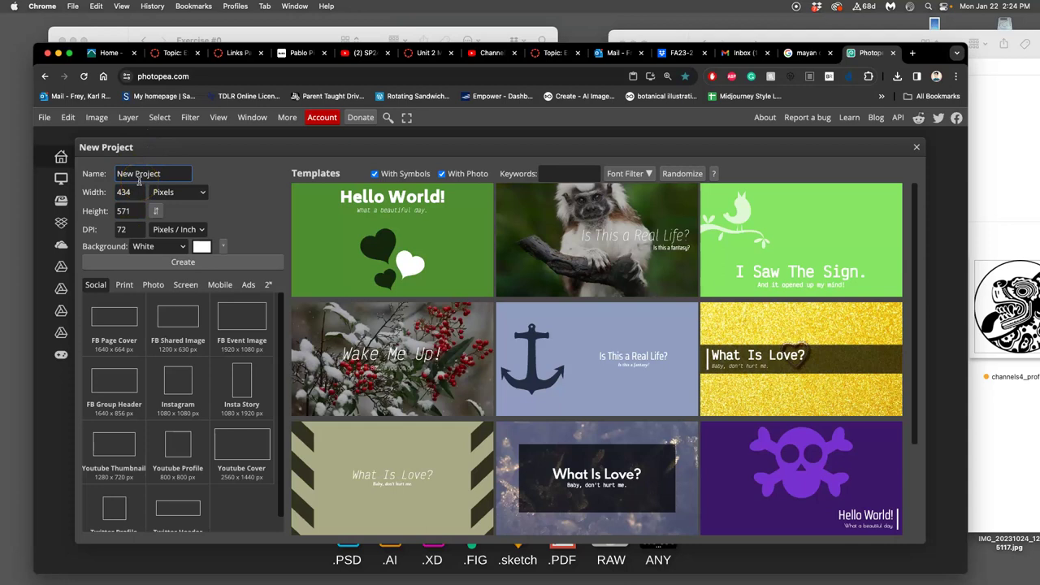
Name the project with the student's name and 'Exercise #1 Mayan Line Art Jumble'.
left_click_drag(167, 175, 115, 174)
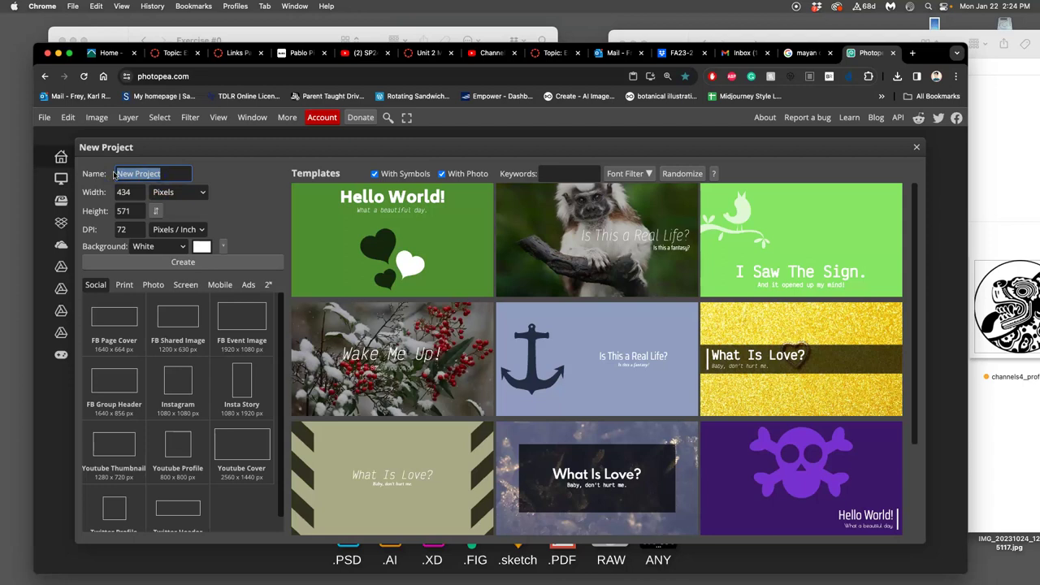
type("N")
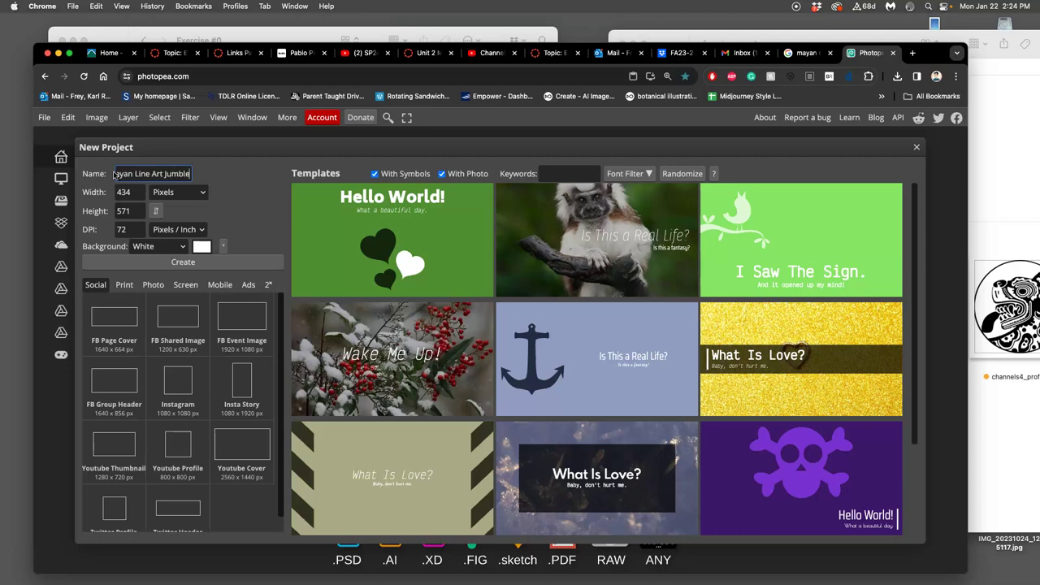
left_click(217, 181)
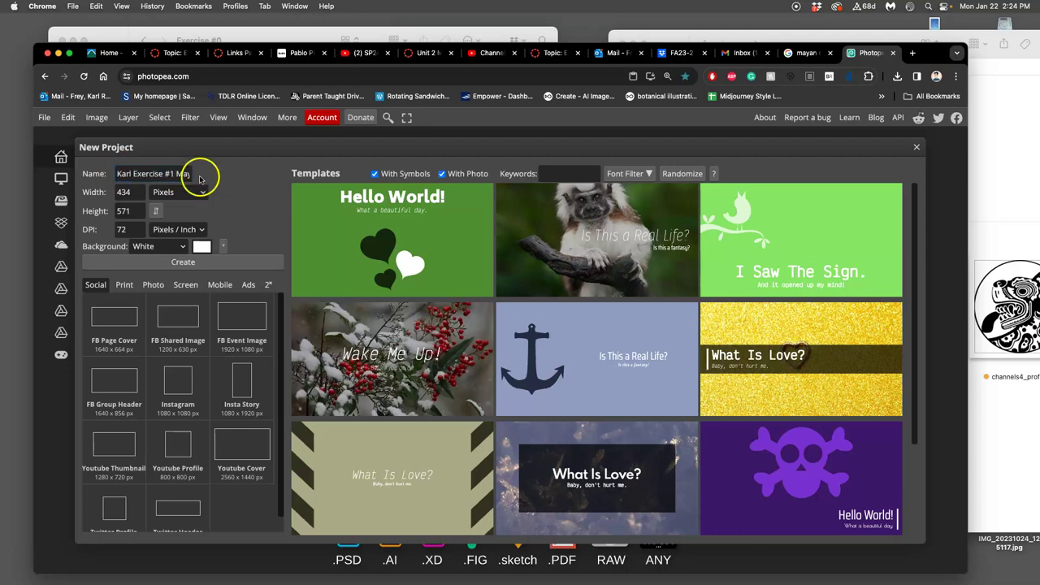
left_click(173, 174)
key("BackSpace")
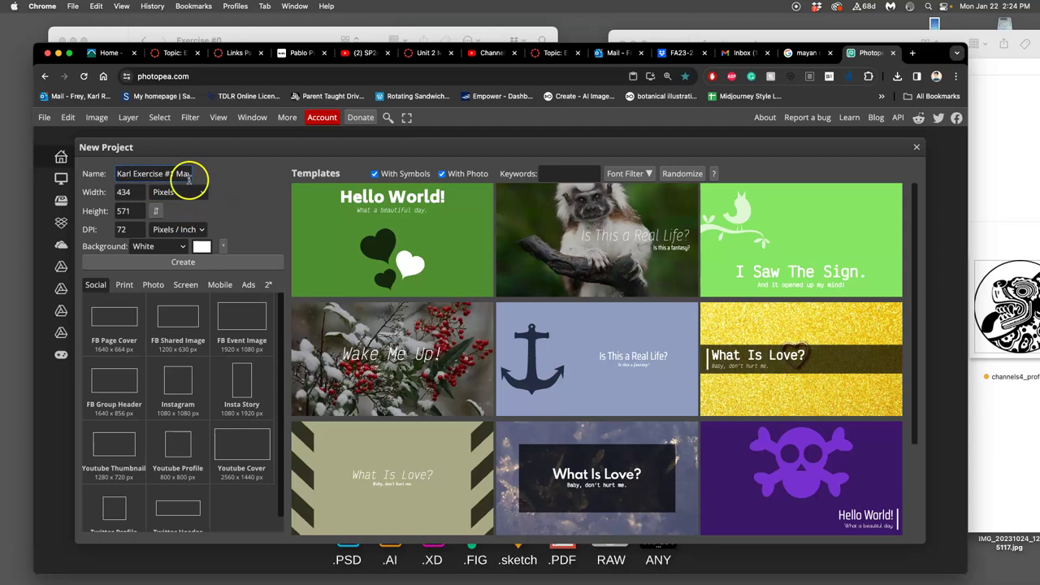
type("1")
left_click(113, 211)
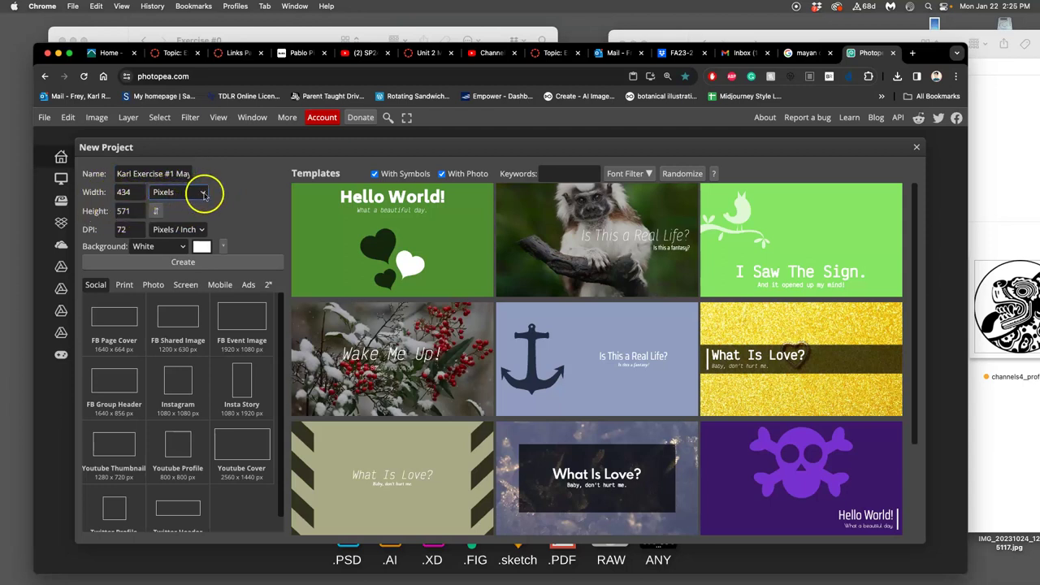
Set the new document's size in inches, 8 wide by 10 high.
left_click(203, 193)
left_click(185, 243)
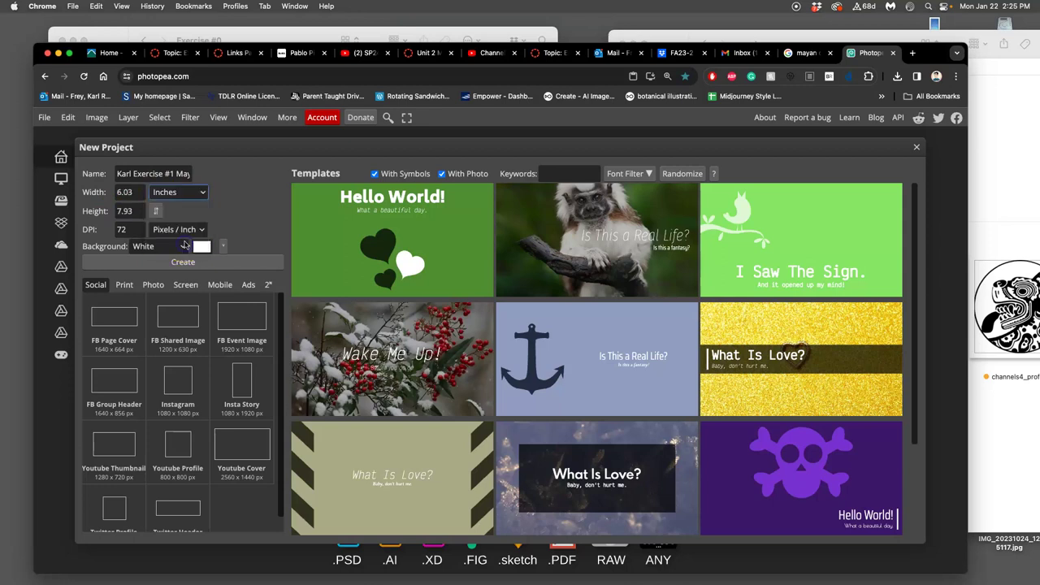
left_click(133, 193)
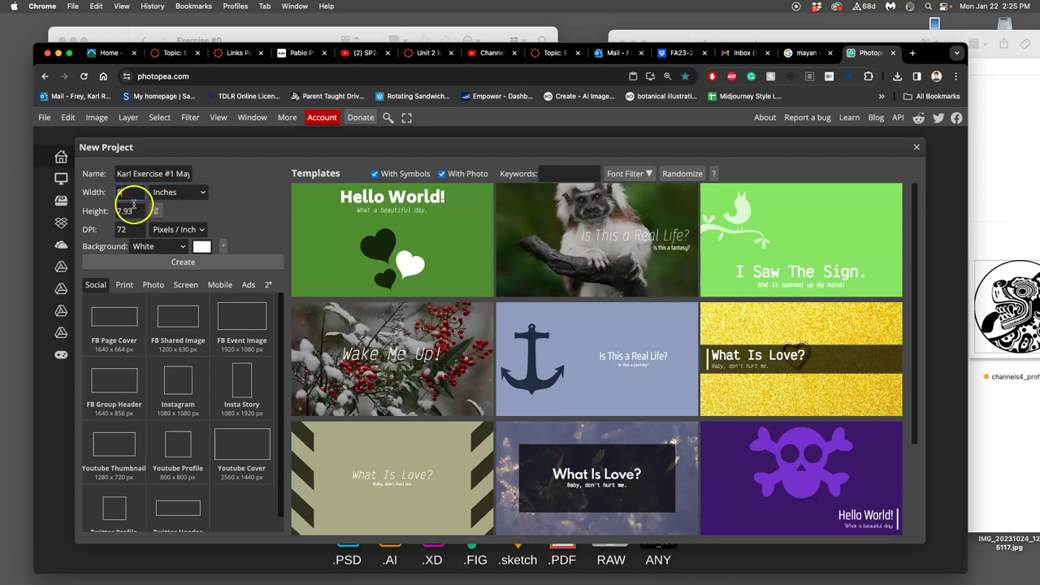
left_click(115, 212)
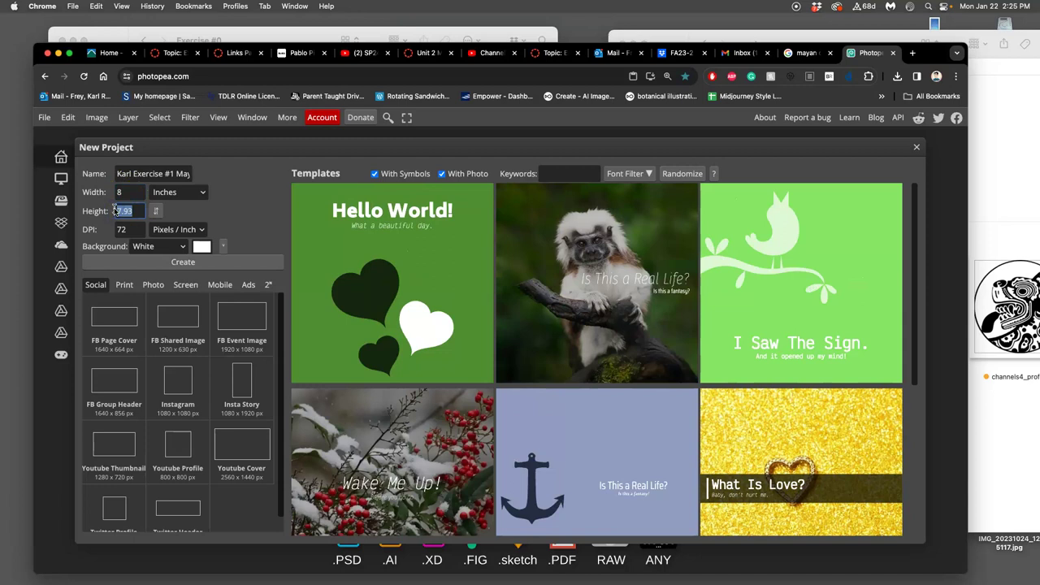
left_click(145, 195)
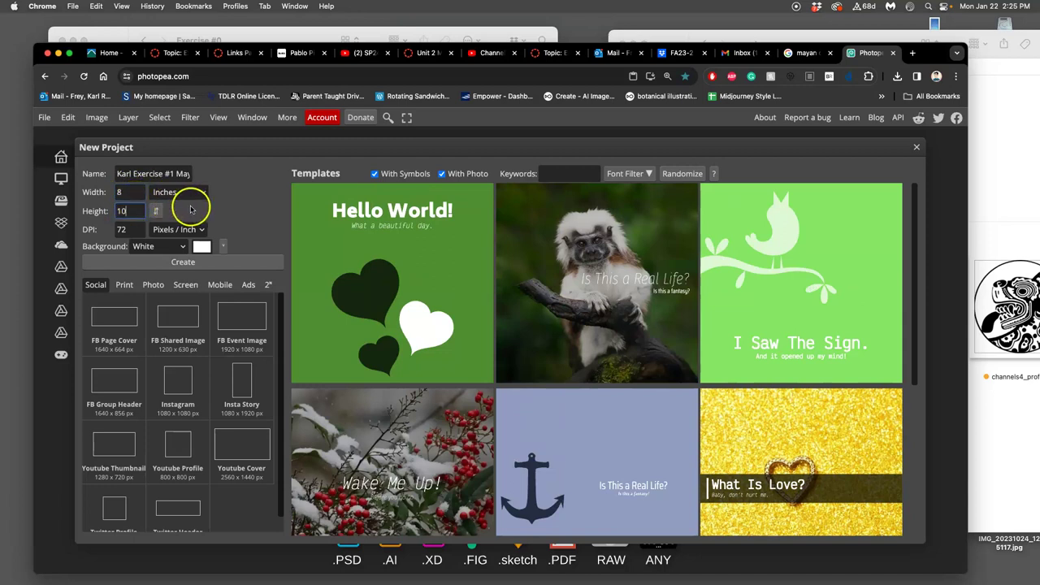
left_click(122, 192)
type(".5")
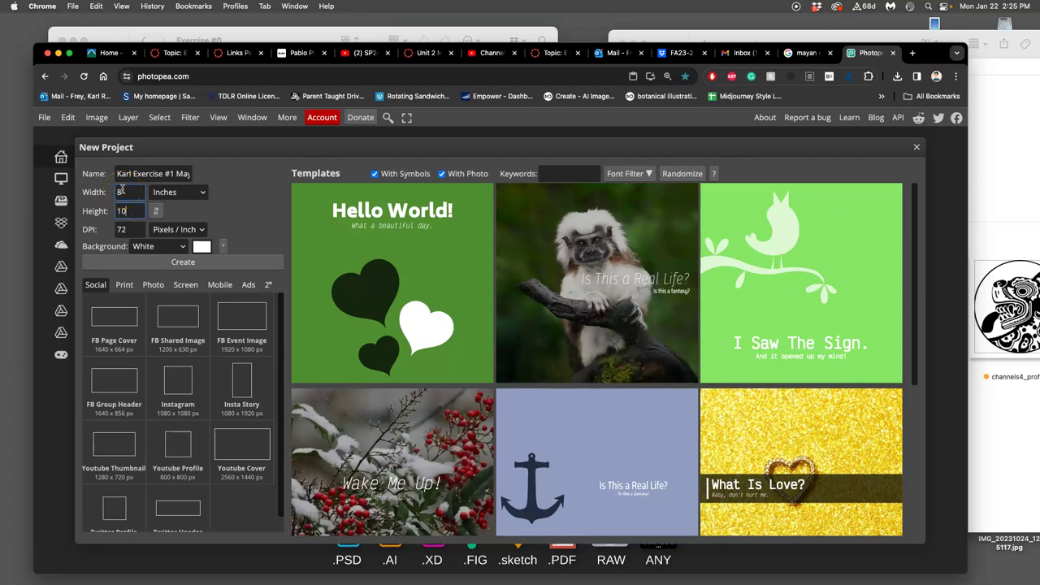
left_click(128, 230)
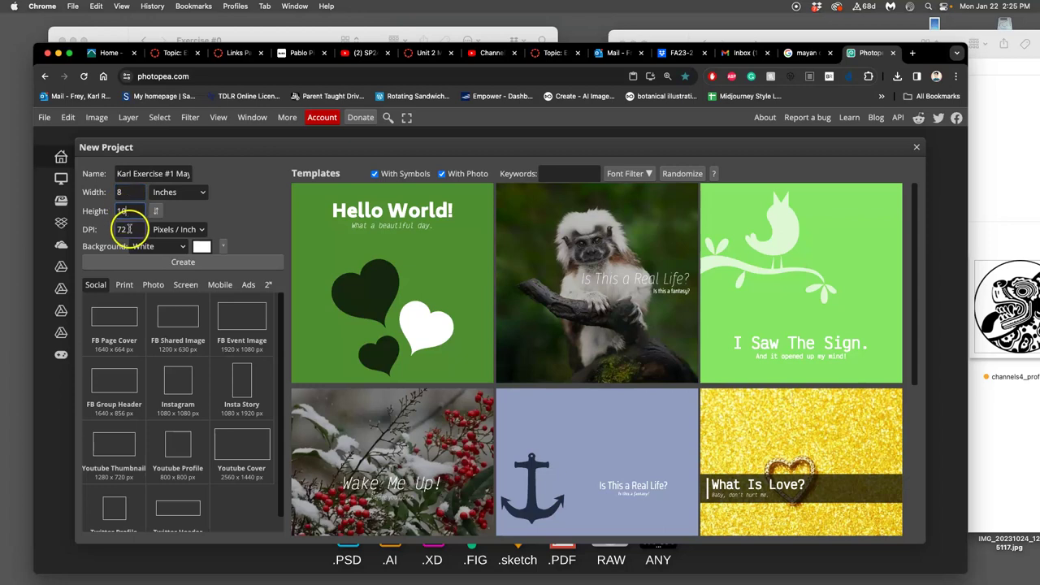
Replace the 72 resolution with 350 Pixels/Inch and create the white document.
left_click(199, 232)
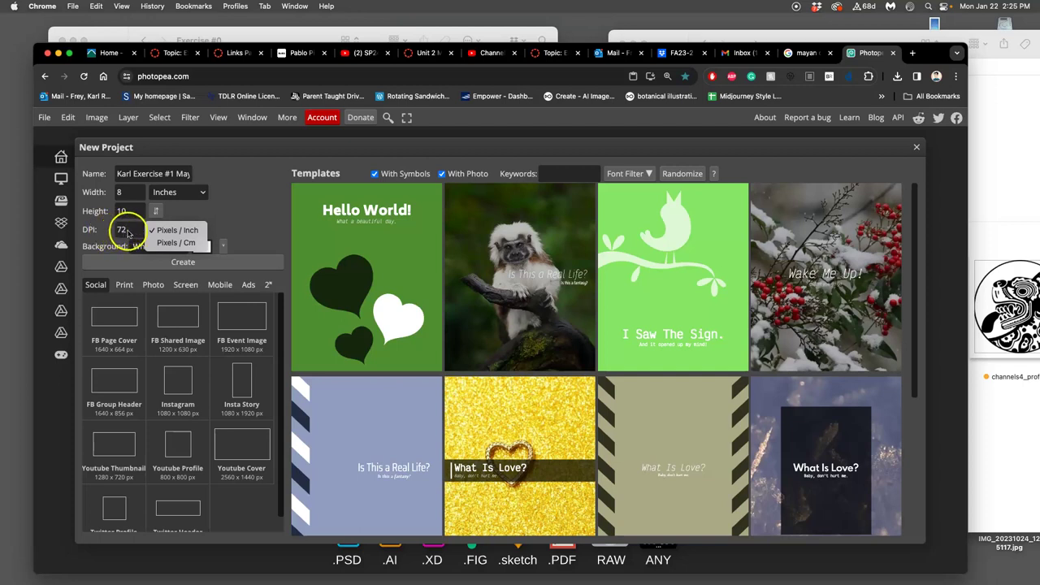
double_click(123, 230)
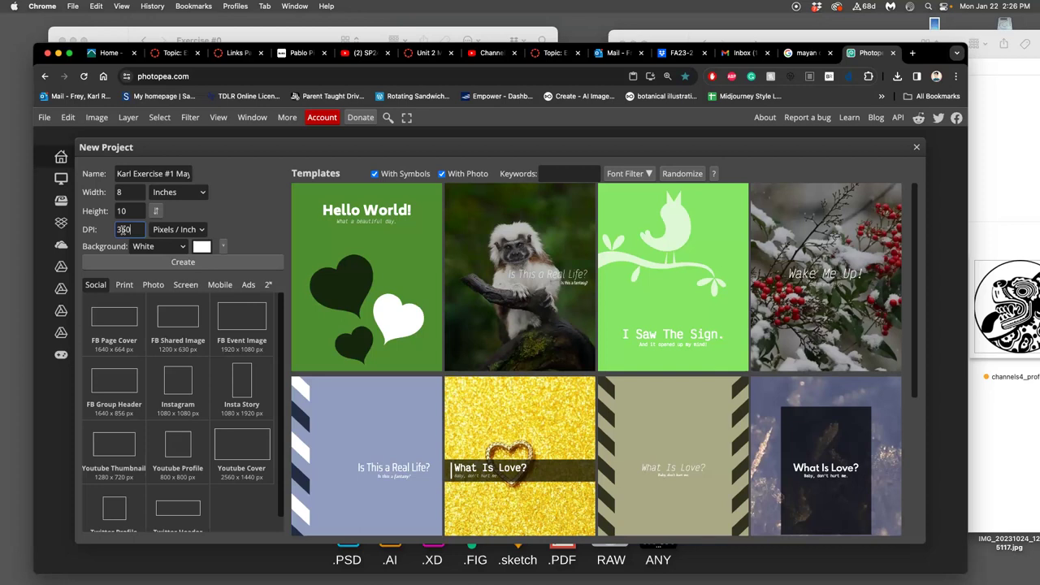
left_click(186, 263)
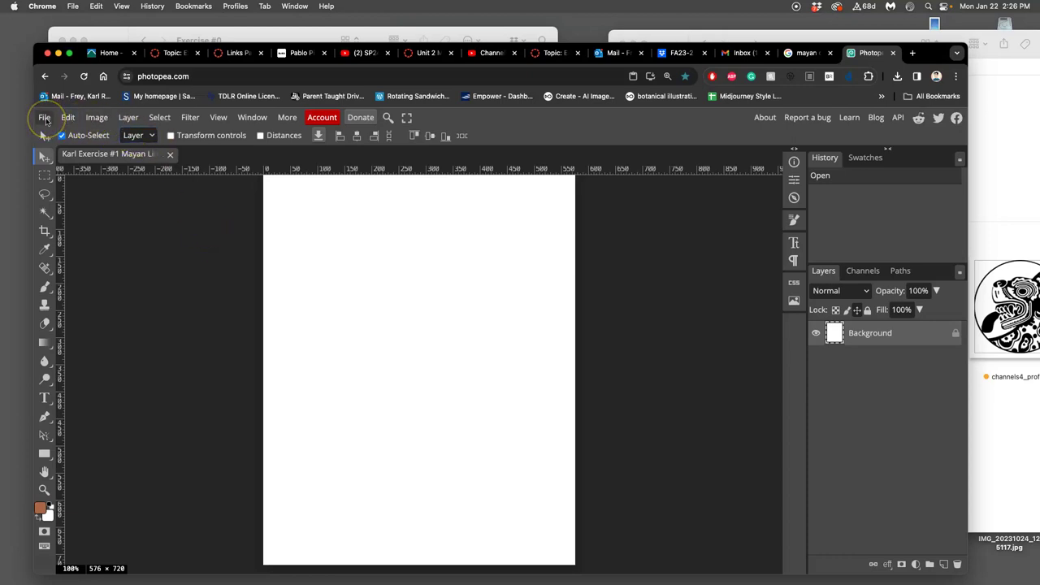
Use Image Size to set width to 8 inches (height 10) at 350 DPI, giving 2800 × 3500 px.
left_click(96, 117)
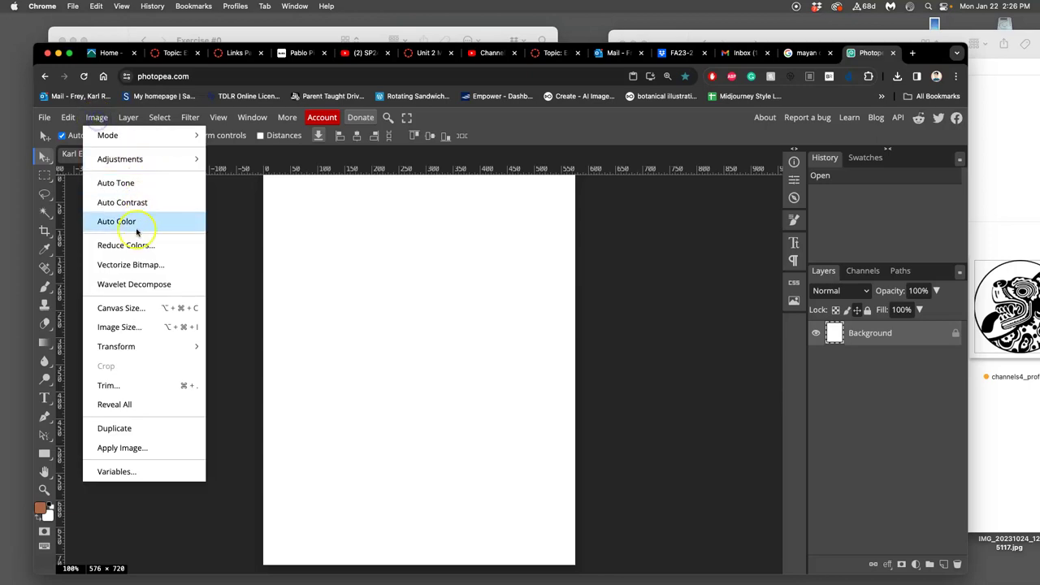
left_click(118, 326)
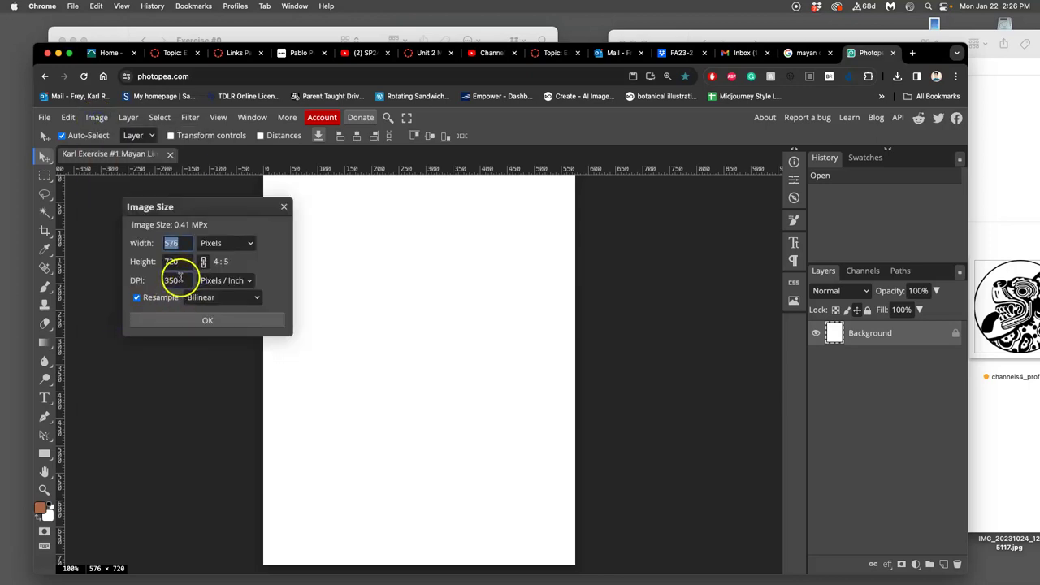
left_click(216, 244)
left_click(217, 293)
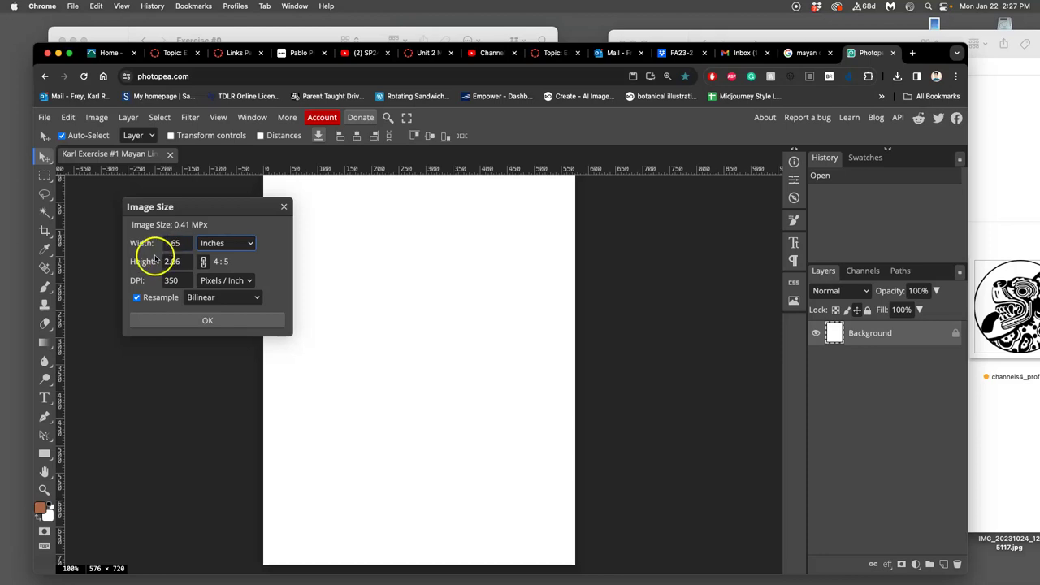
double_click(174, 243)
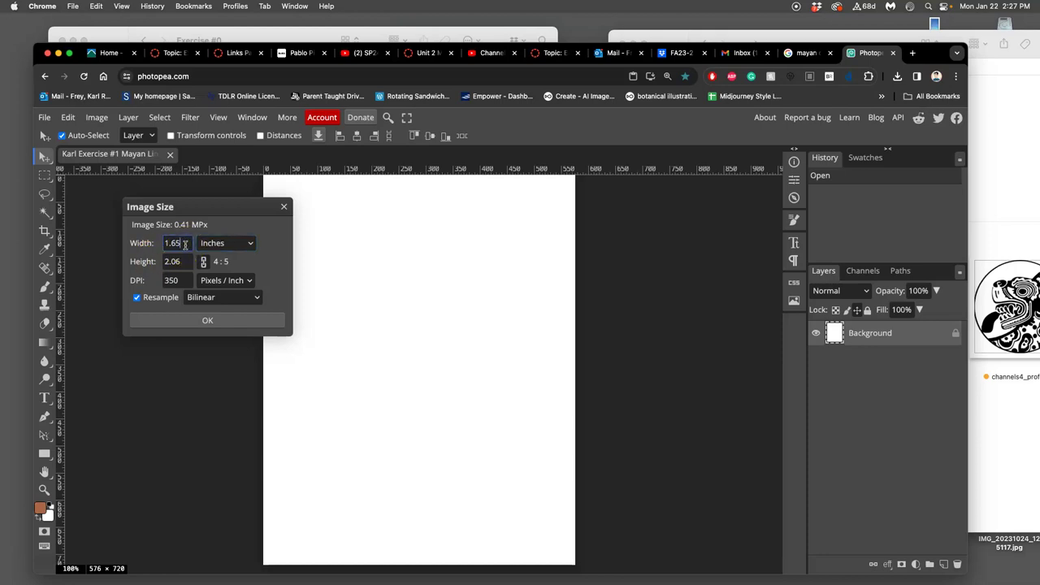
left_click_drag(186, 243, 161, 246)
left_click(172, 260)
left_click(260, 261)
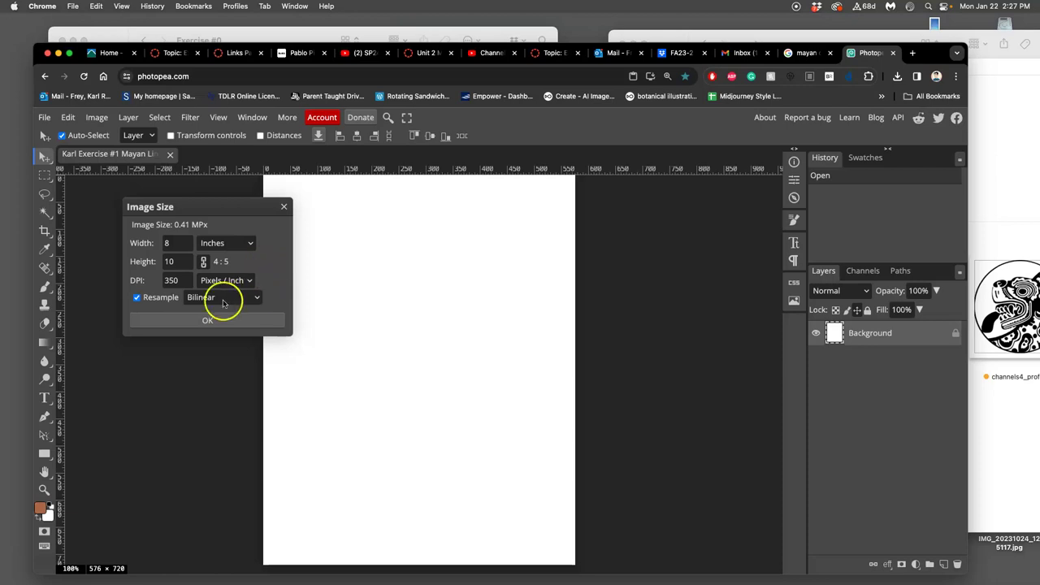
left_click(204, 321)
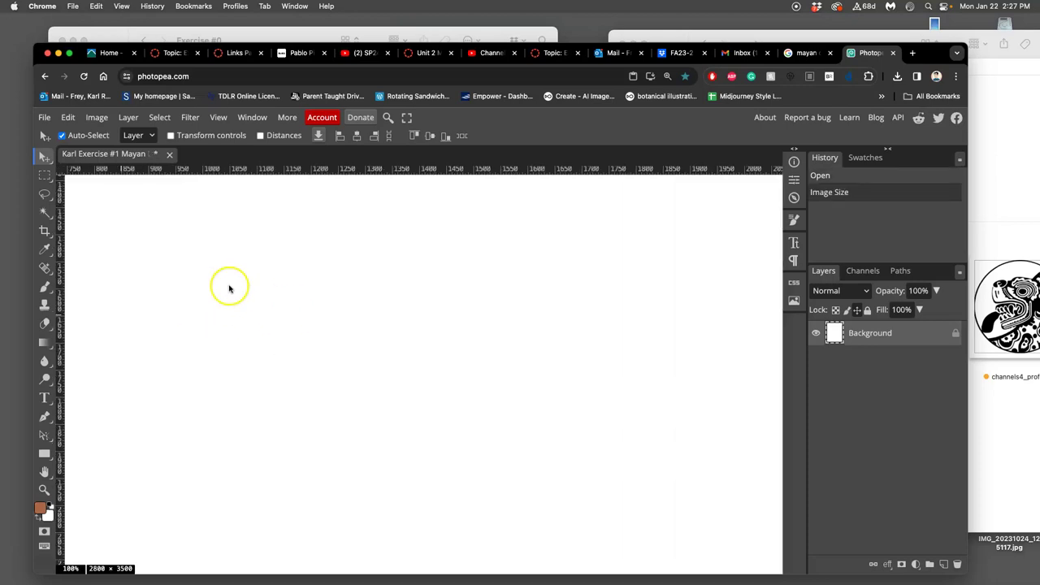
Zoom out to the whole page, confirm it is still 2800 × 3500 (8 × 10 in), and pick IMG0078.
key("super+minus")
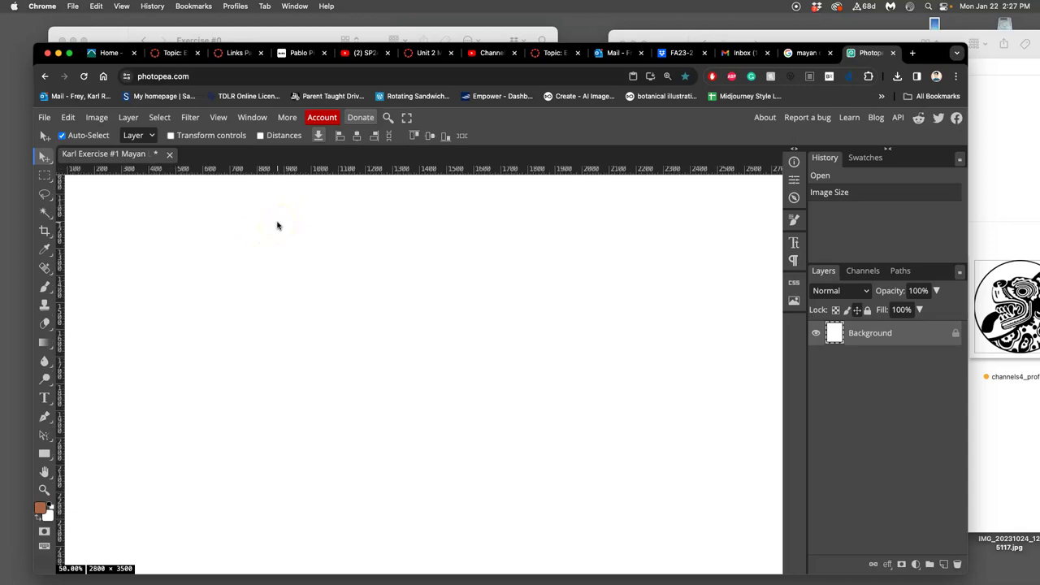
key("super+minus")
key("super+minus")
key("super+minus")
key("super+minus")
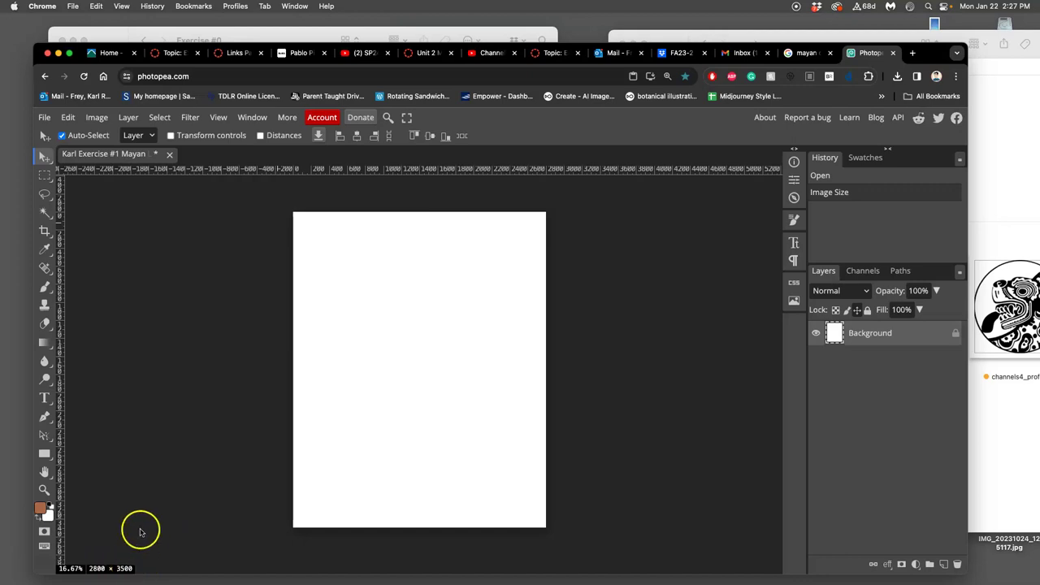
left_click(96, 118)
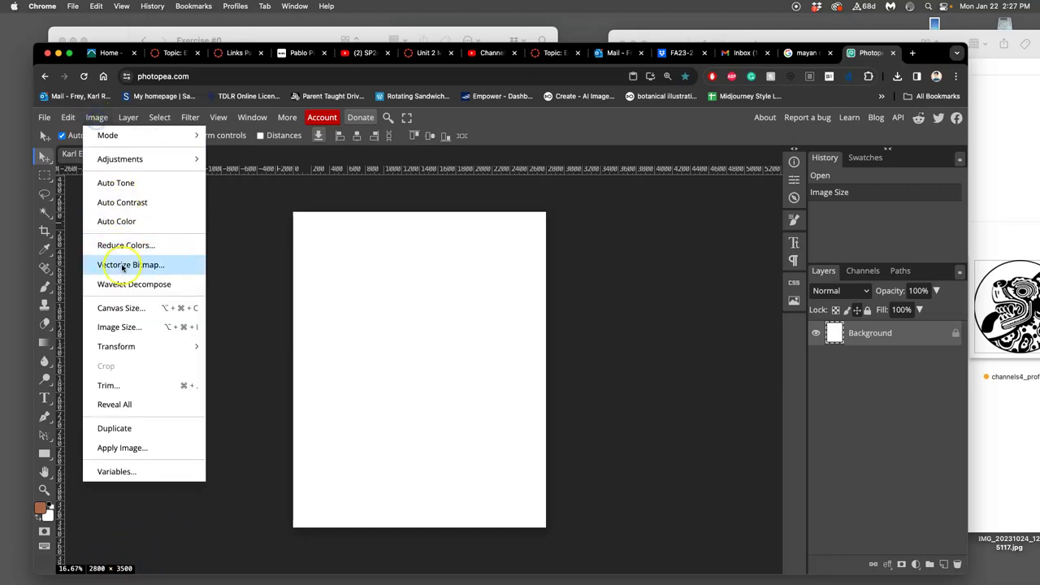
left_click(119, 326)
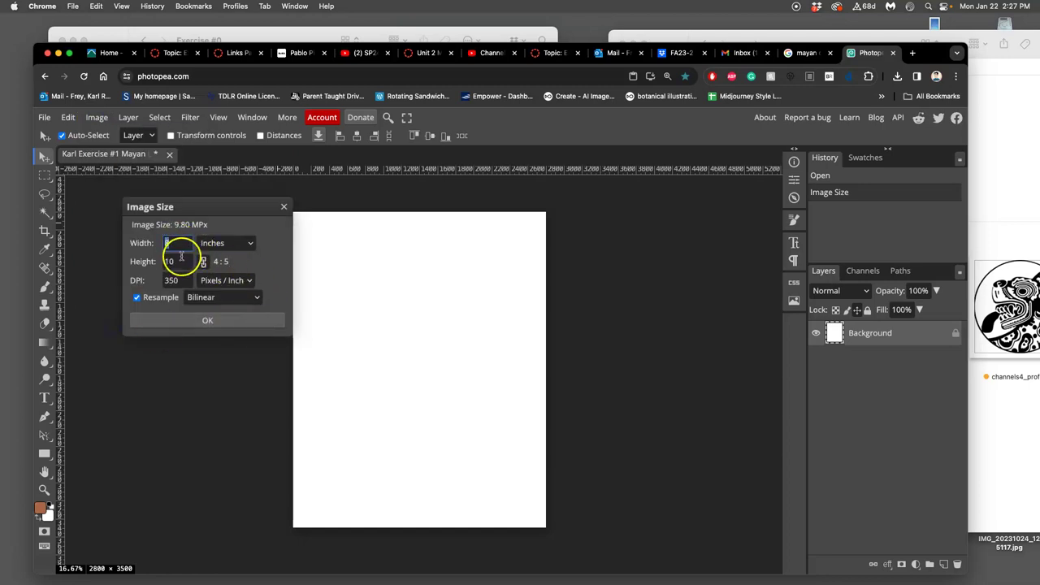
left_click(206, 321)
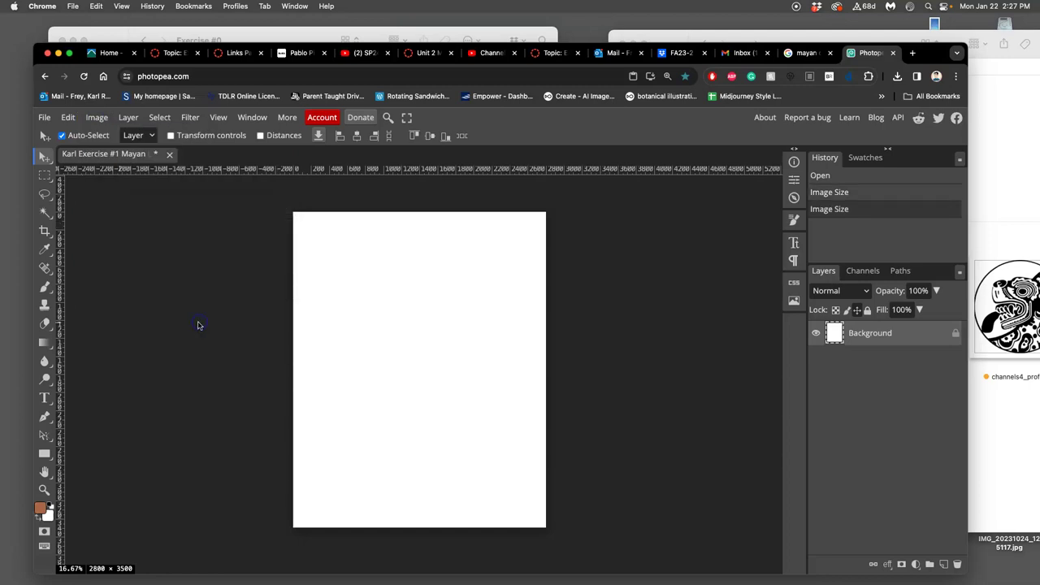
left_click(981, 162)
Place the IMG0078 glyph on the page at about 112% scale, tilted roughly 16°.
left_click_drag(785, 158, 464, 346)
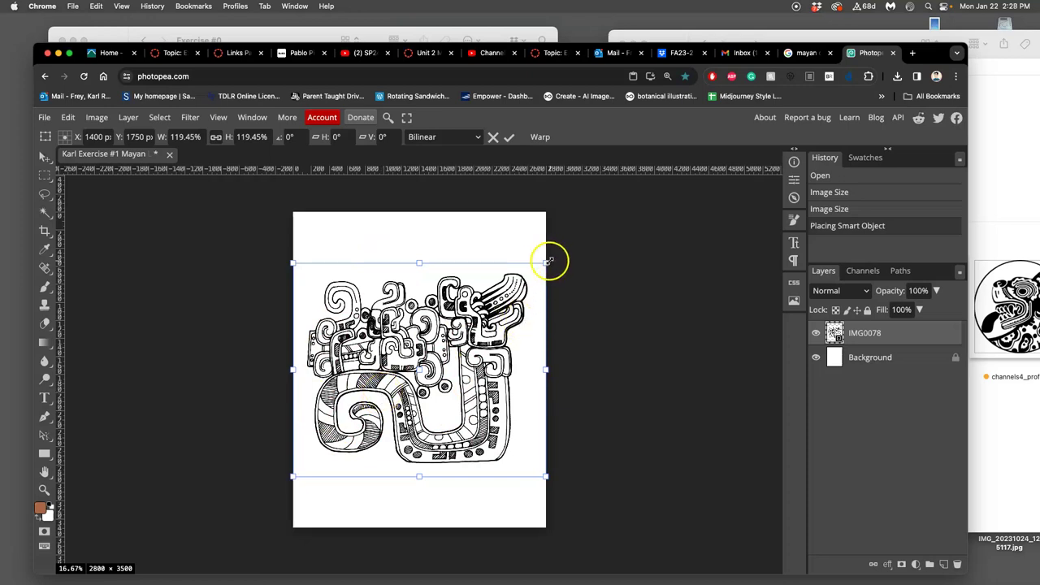
left_click_drag(545, 262, 499, 241)
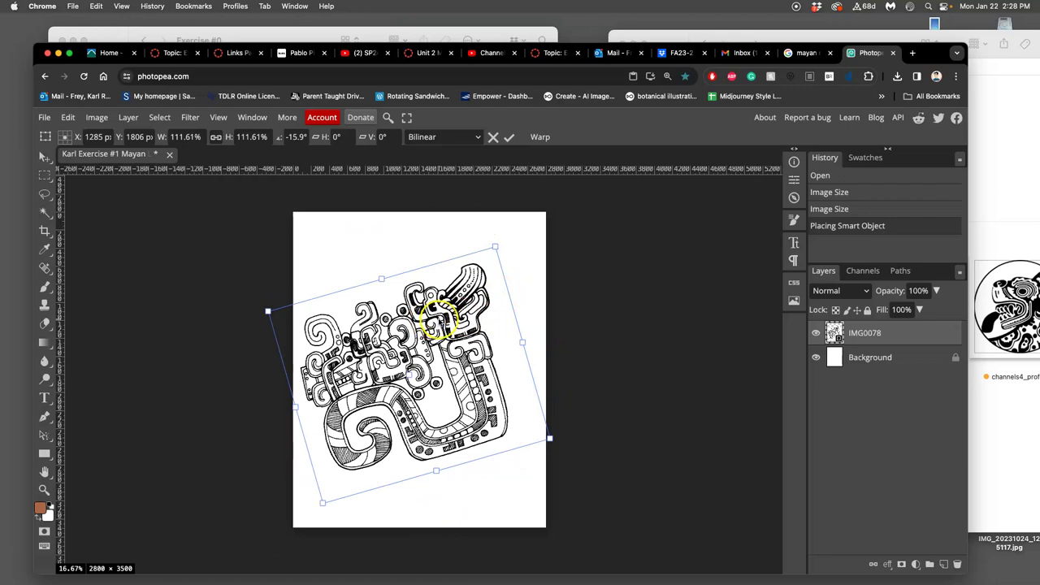
Warp the glyph, bending its sides, lower-left swirl and centre out of shape.
right_click(437, 321)
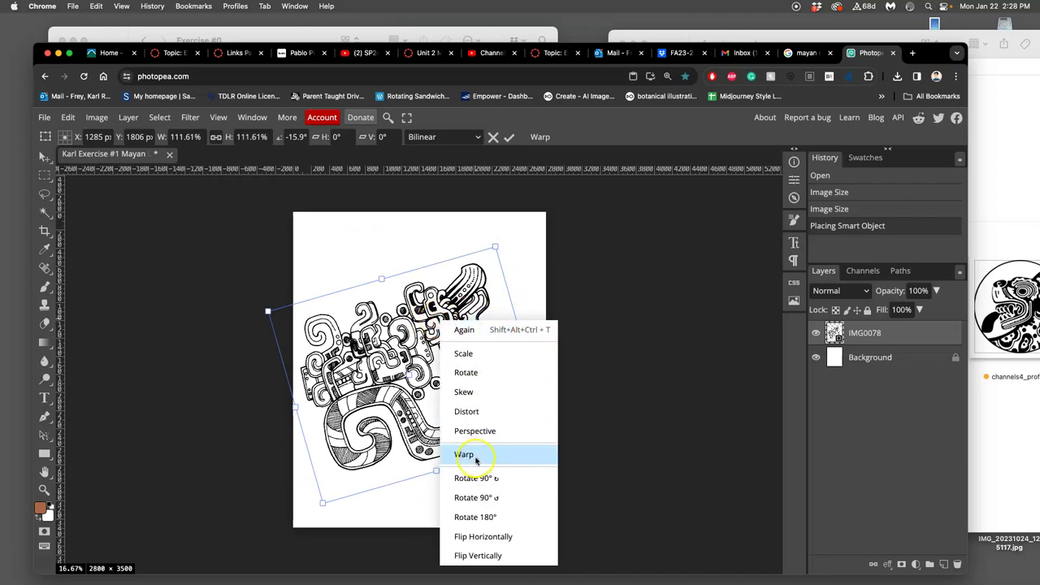
left_click(465, 455)
left_click_drag(388, 321, 459, 398)
left_click_drag(356, 439, 360, 437)
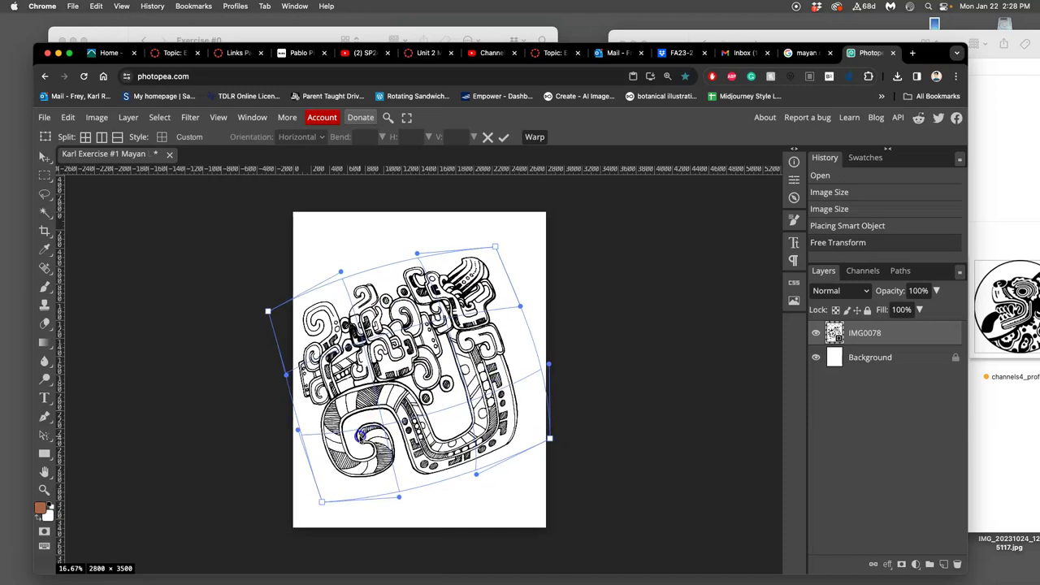
left_click_drag(370, 378, 386, 374)
mouse_move(451, 439)
left_mouse_down()
mouse_move(456, 488)
mouse_move(453, 429)
left_mouse_up()
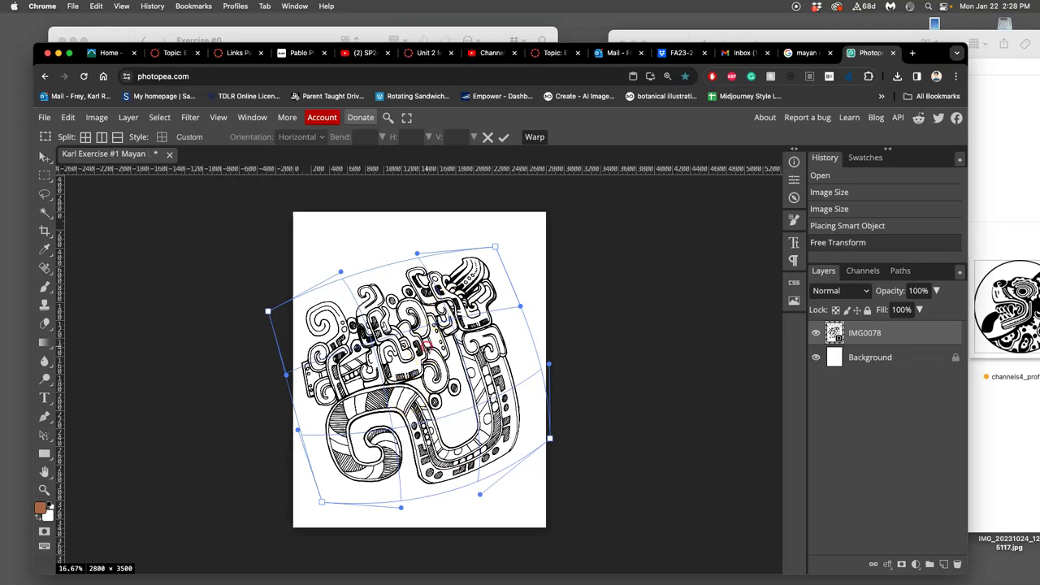
Flip the glyph horizontally and vertically.
right_click(425, 340)
left_click(494, 542)
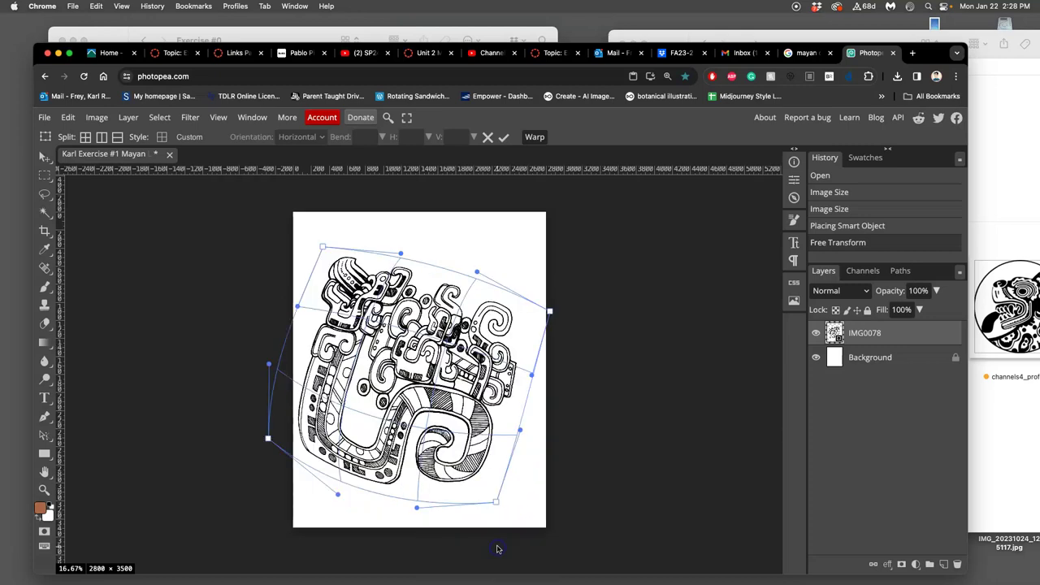
right_click(445, 387)
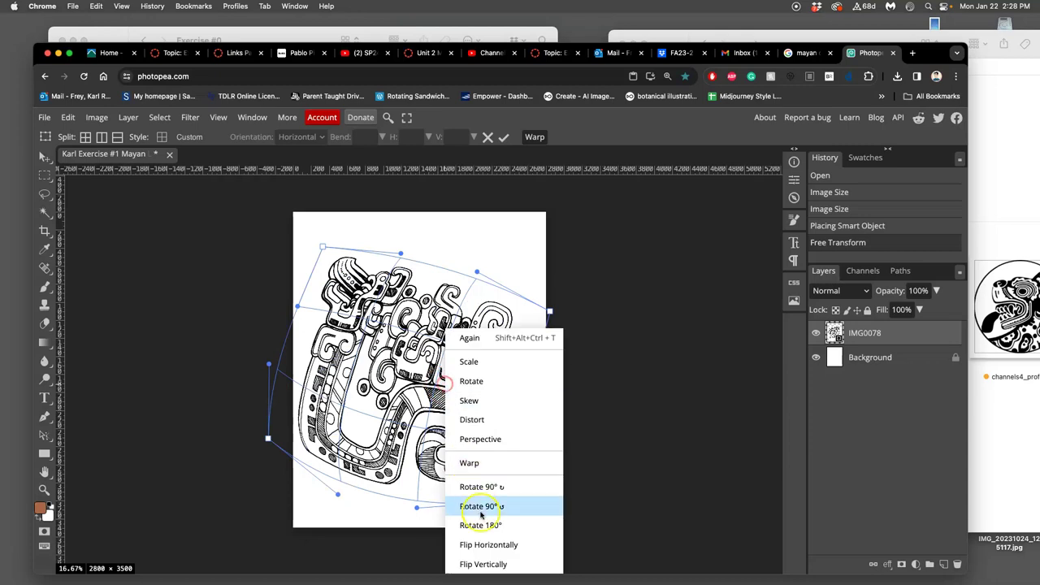
left_click(483, 564)
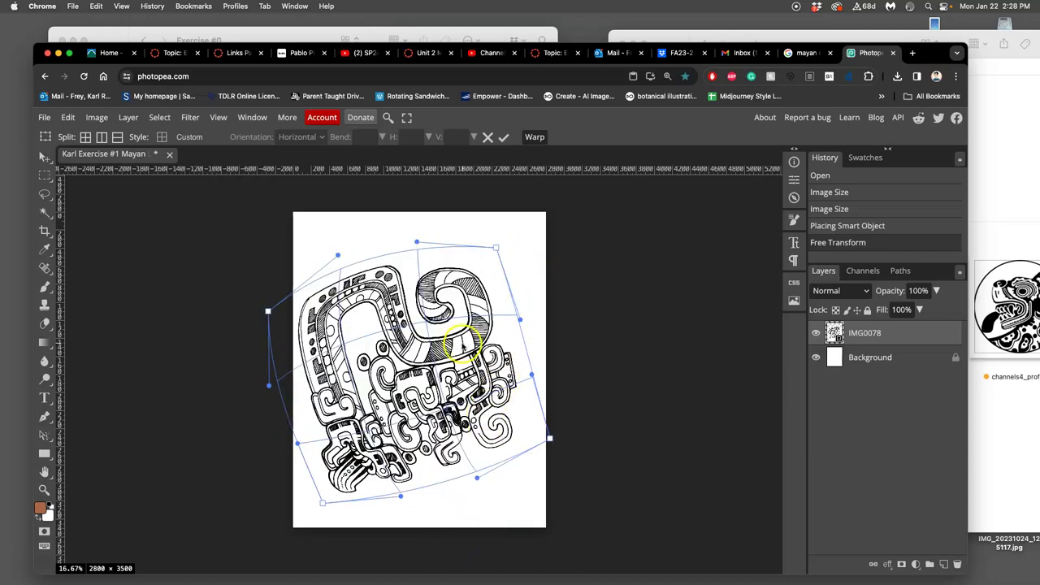
Keep reshaping the warp on the top corner, lower part, right side and upper arch, then commit.
left_click_drag(464, 345, 467, 336)
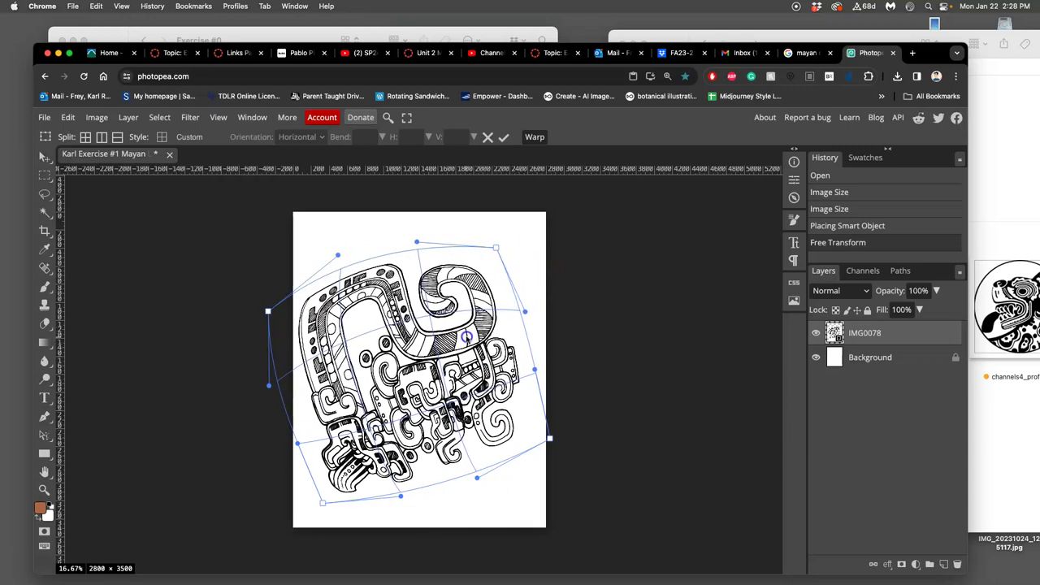
left_click_drag(496, 247, 498, 241)
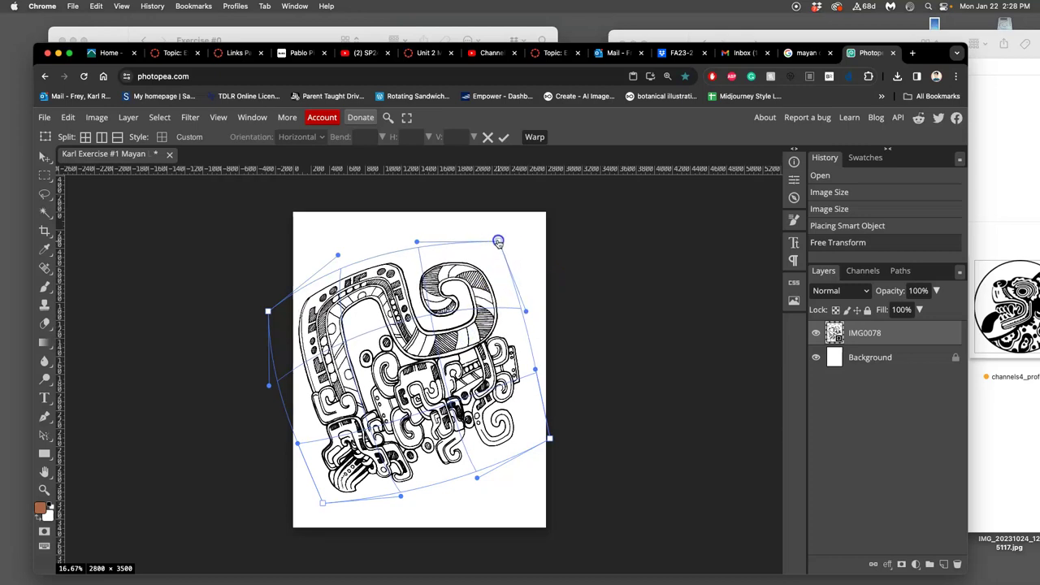
left_click(477, 279)
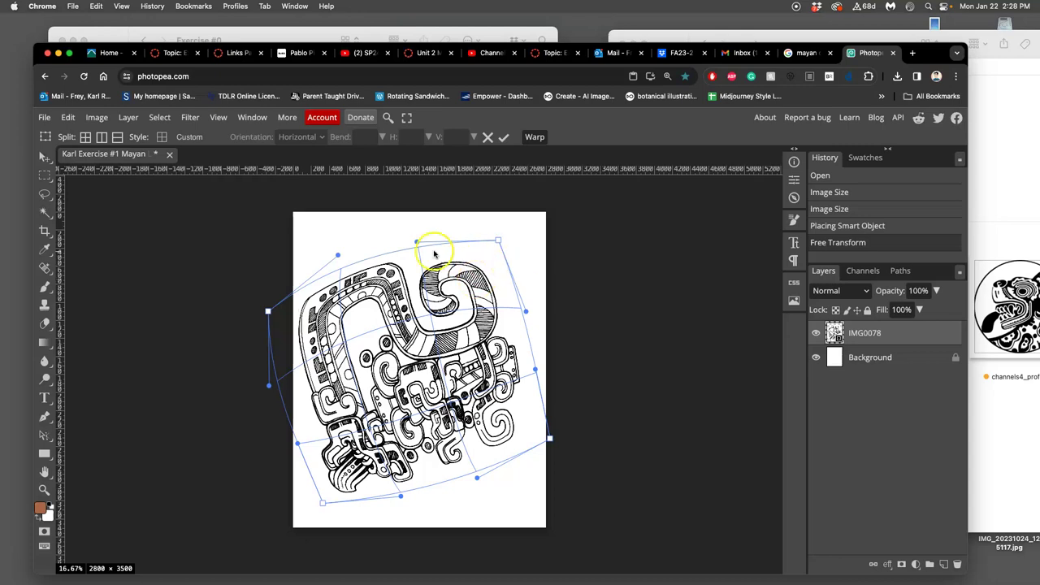
left_click_drag(423, 428, 328, 429)
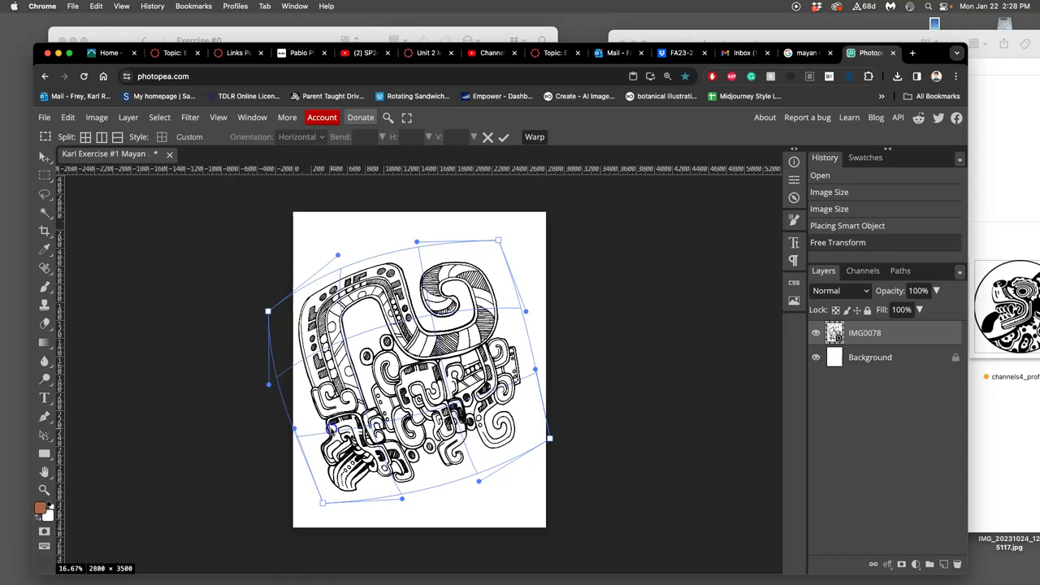
left_click_drag(506, 359, 517, 357)
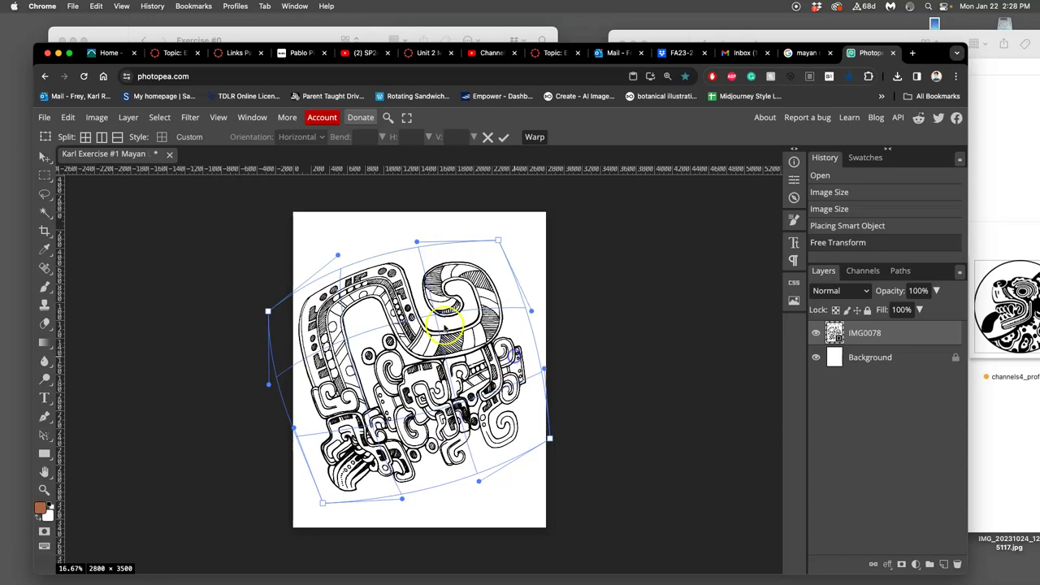
left_click_drag(397, 289, 398, 286)
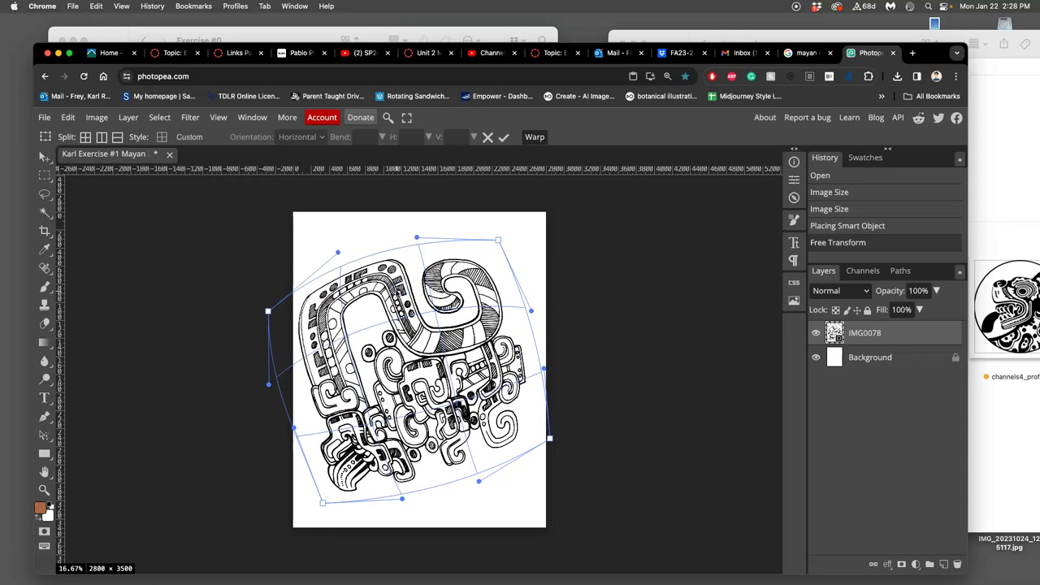
key("Return")
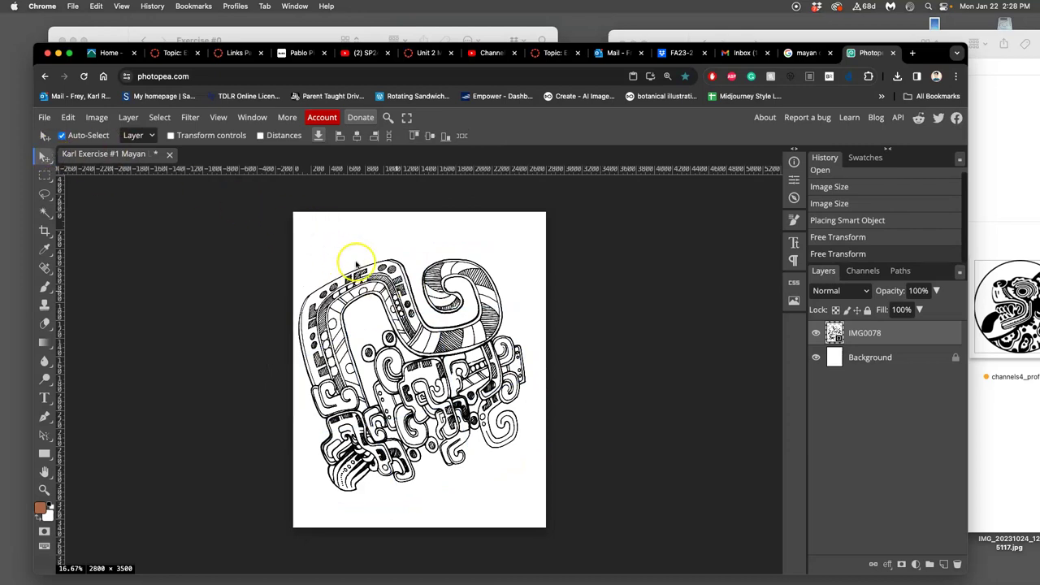
Nudge the warped IMG0078 glyph slightly left and down, then bring up the Edit menu.
left_click_drag(382, 267, 379, 269)
left_click(415, 305)
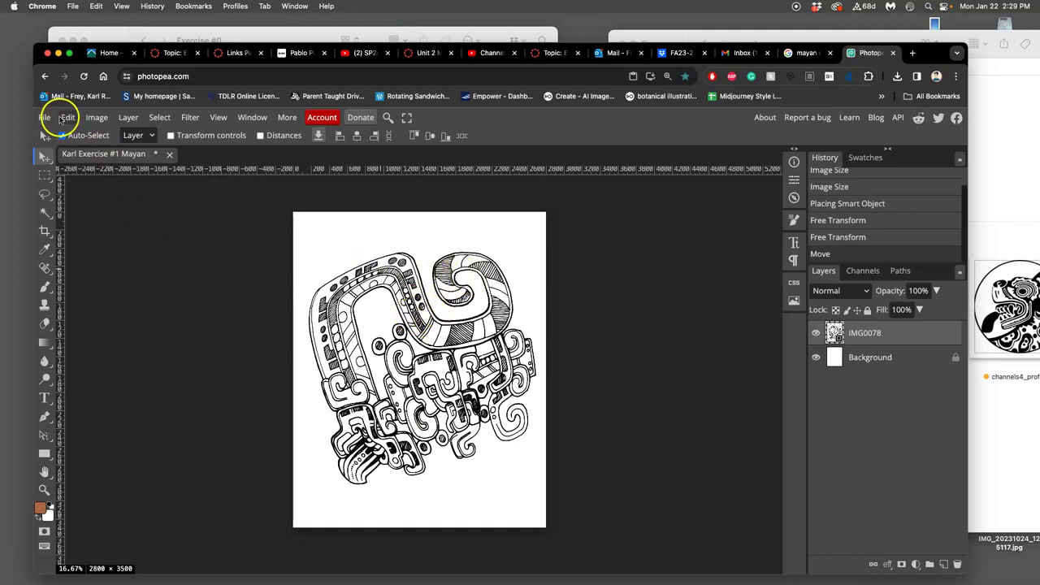
left_click(69, 117)
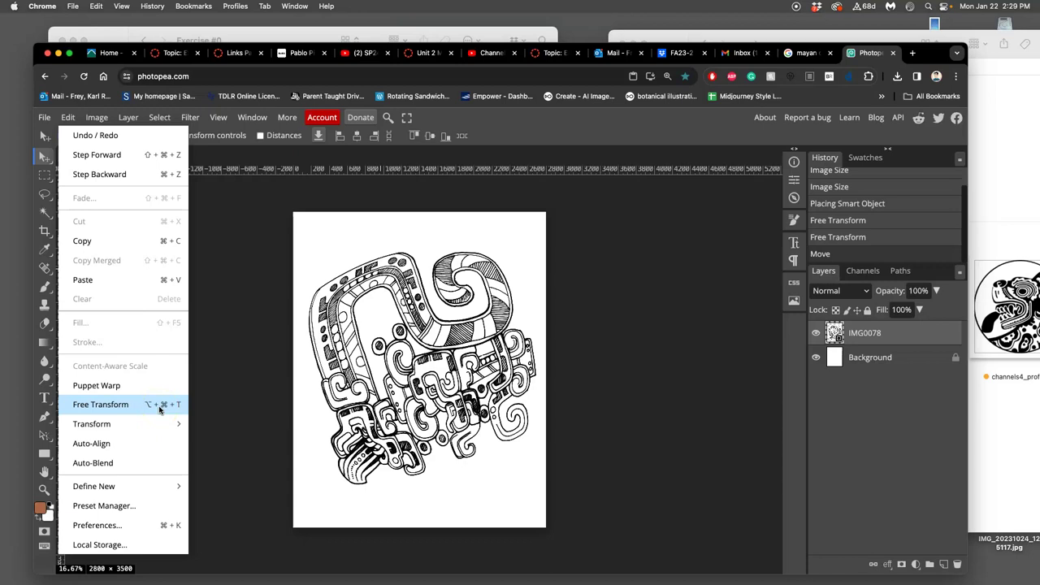
Dismiss the Edit menu and close the stray browser tab to return to Photopea.
left_click(657, 284)
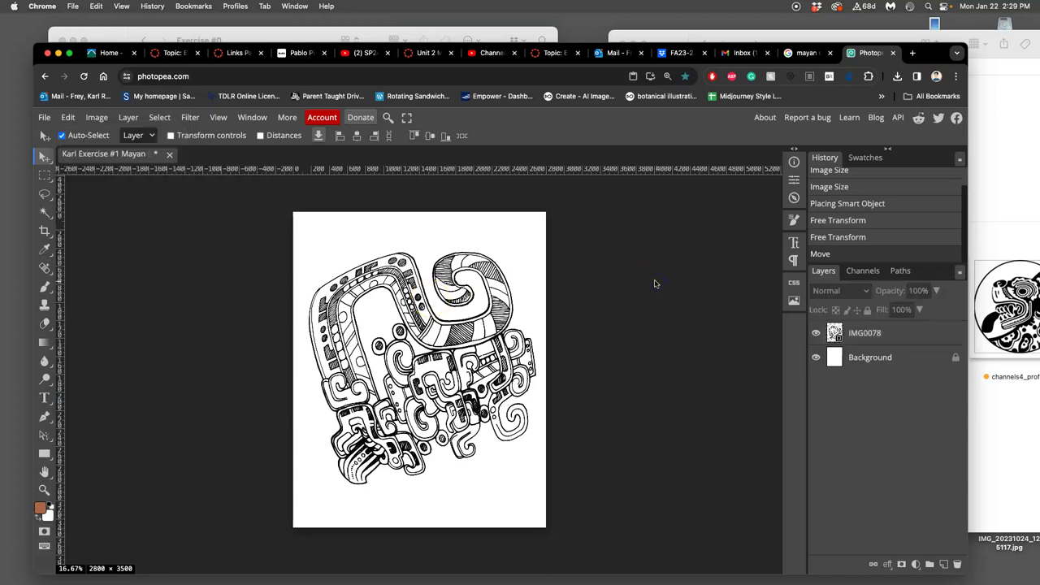
key("super+t")
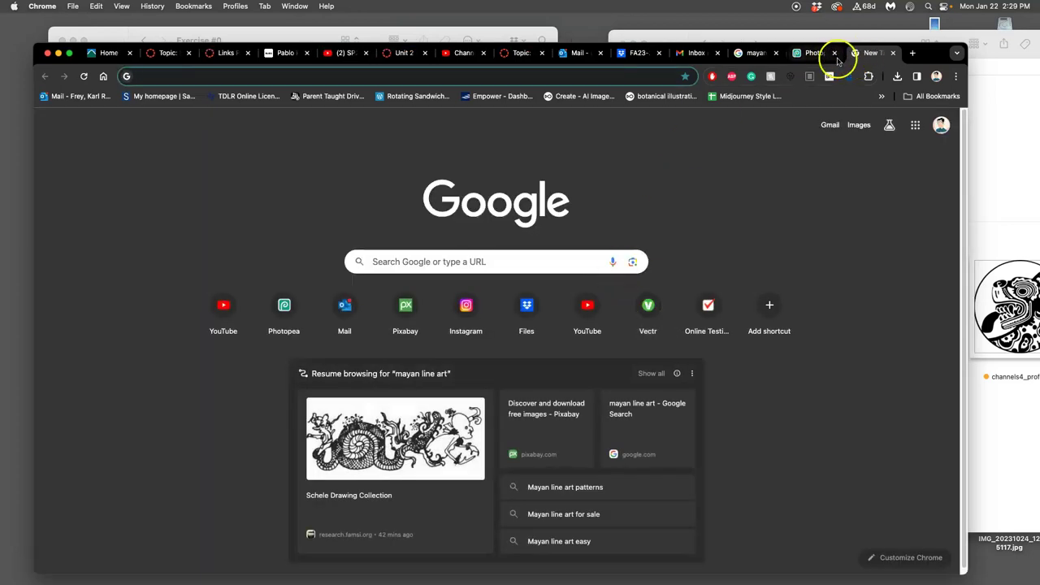
left_click(891, 53)
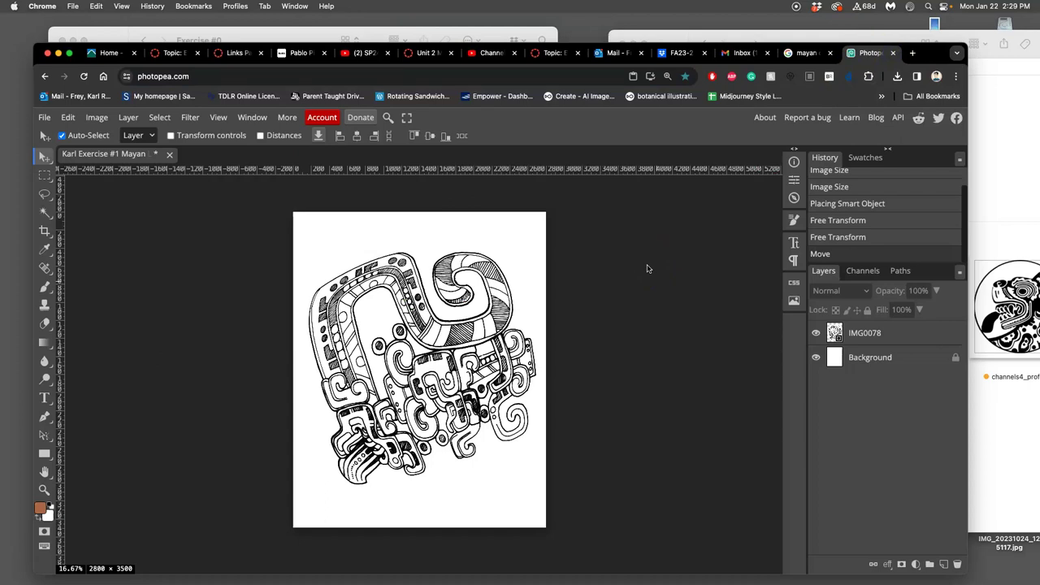
Start a transform on the glyph, clear the selection, and make IMG0078 the active layer.
key("ctrl+t")
left_click_drag(537, 287, 498, 302)
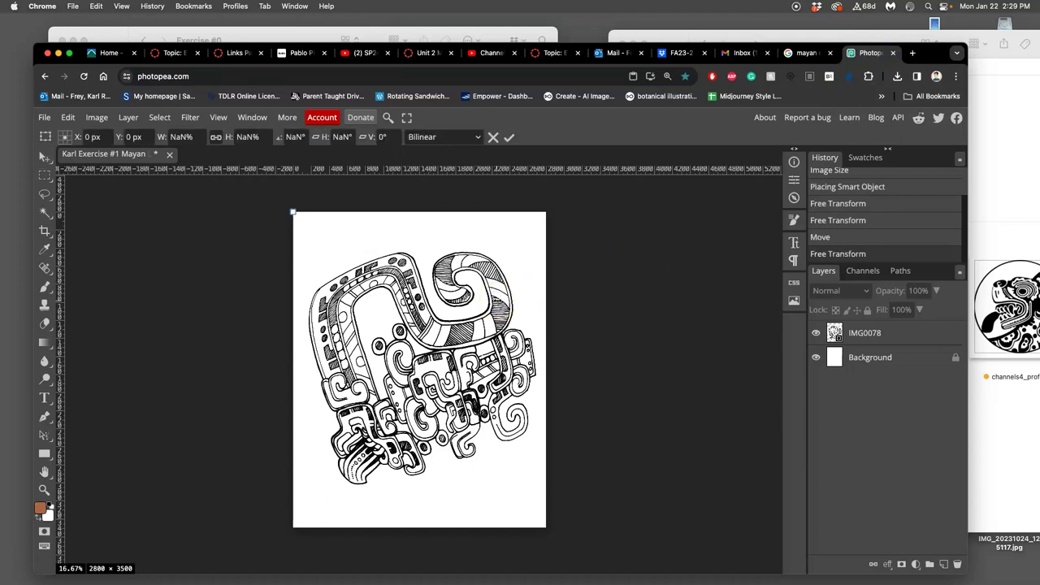
left_click(45, 195)
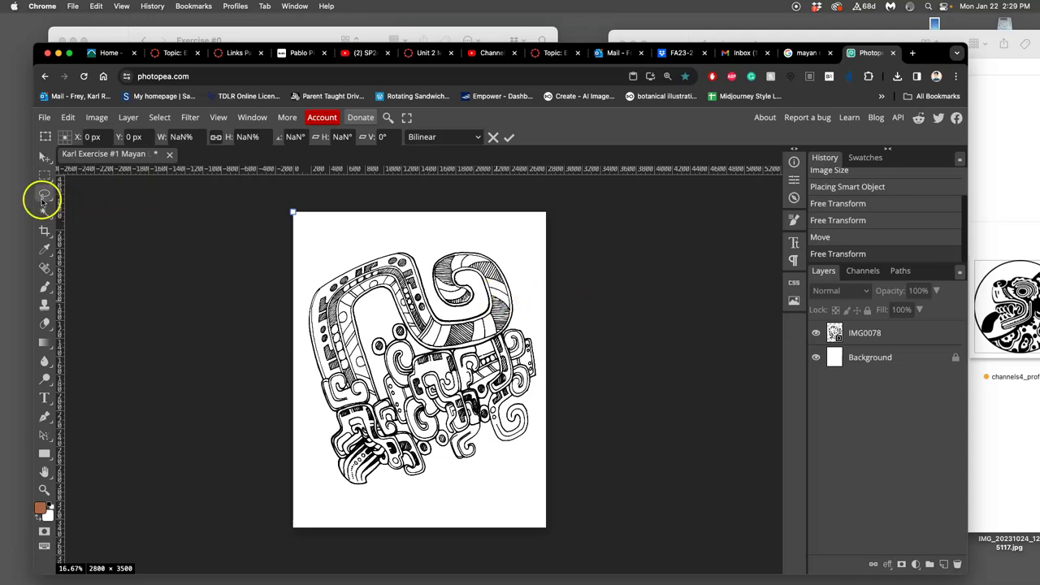
left_click(150, 221)
left_click(896, 335)
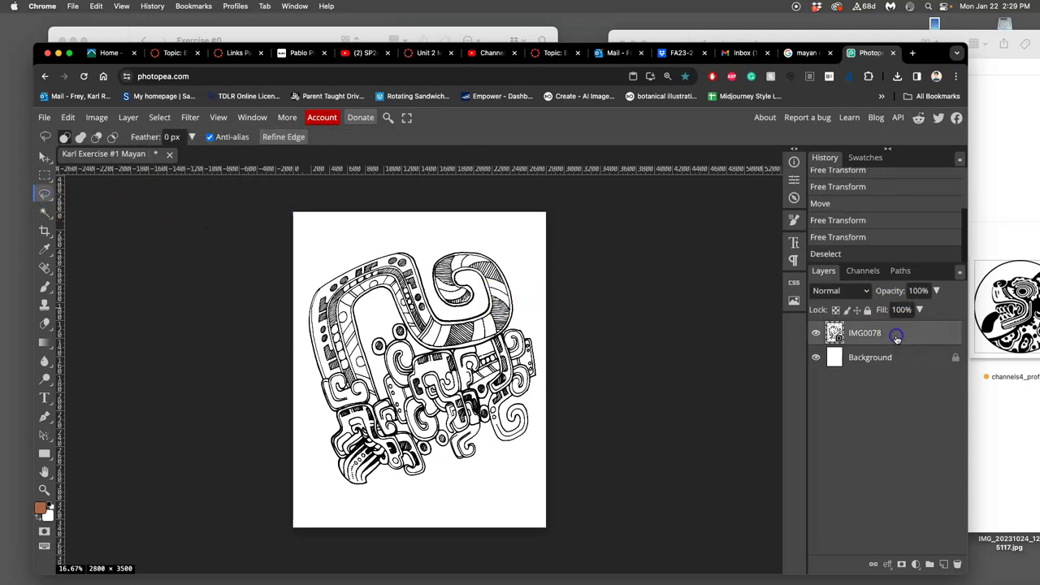
Rotate the IMG0078 glyph a few degrees, scale it to about 112%, warp it, and commit.
key("super+t")
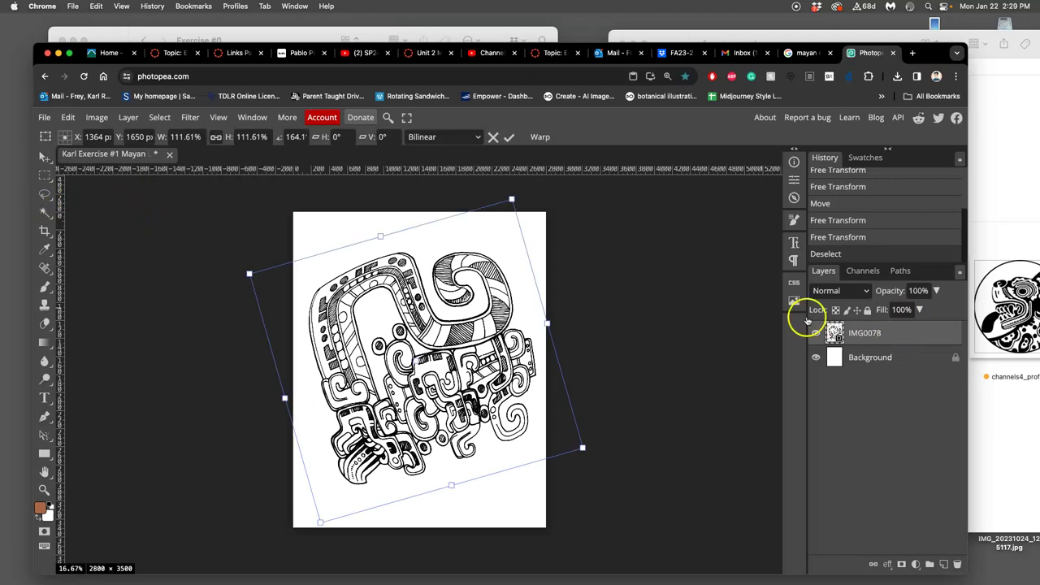
mouse_move(514, 199)
left_mouse_down()
mouse_move(536, 171)
mouse_move(464, 262)
mouse_move(503, 194)
left_mouse_up()
right_click(459, 291)
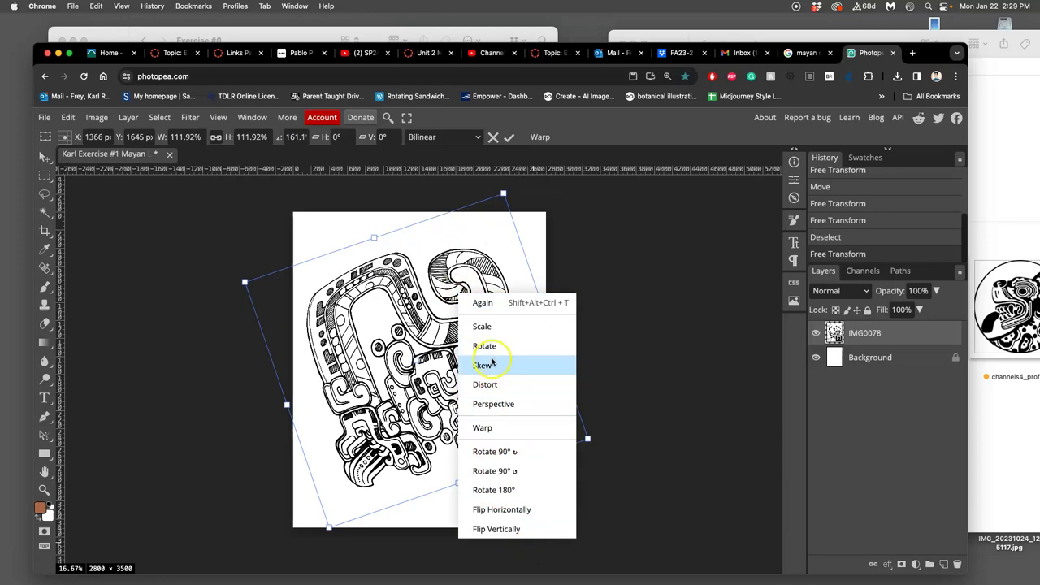
left_click(508, 428)
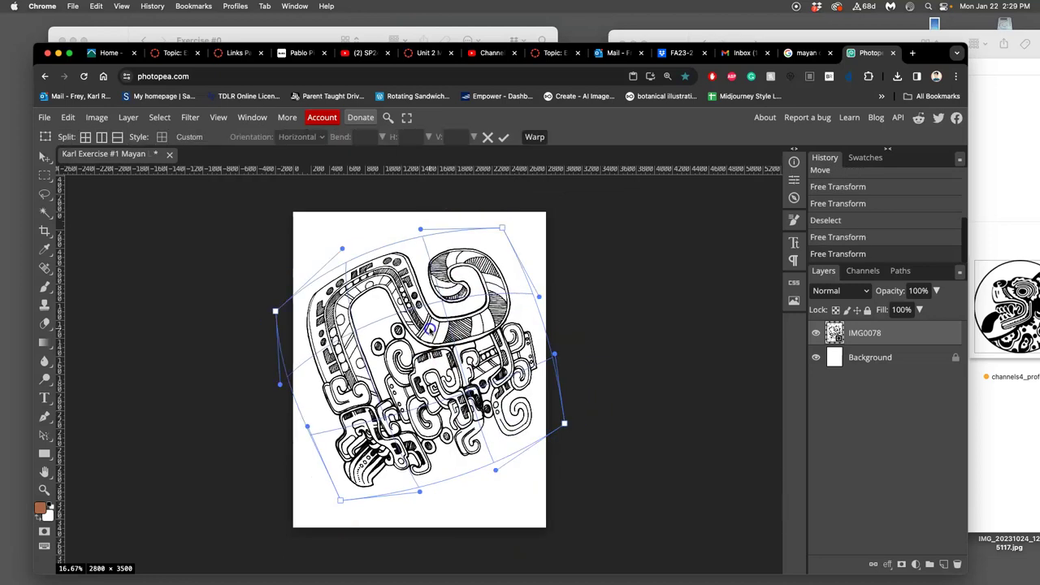
key("Return")
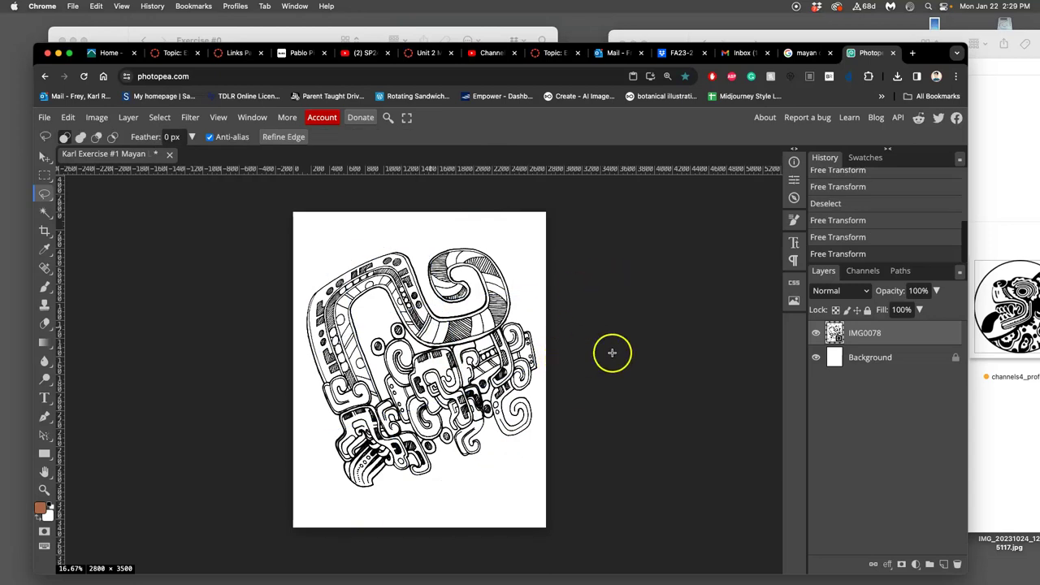
Place the two-crouching-figures drawing from Finder as a new layer, rotated 14.7° clockwise.
left_click(996, 195)
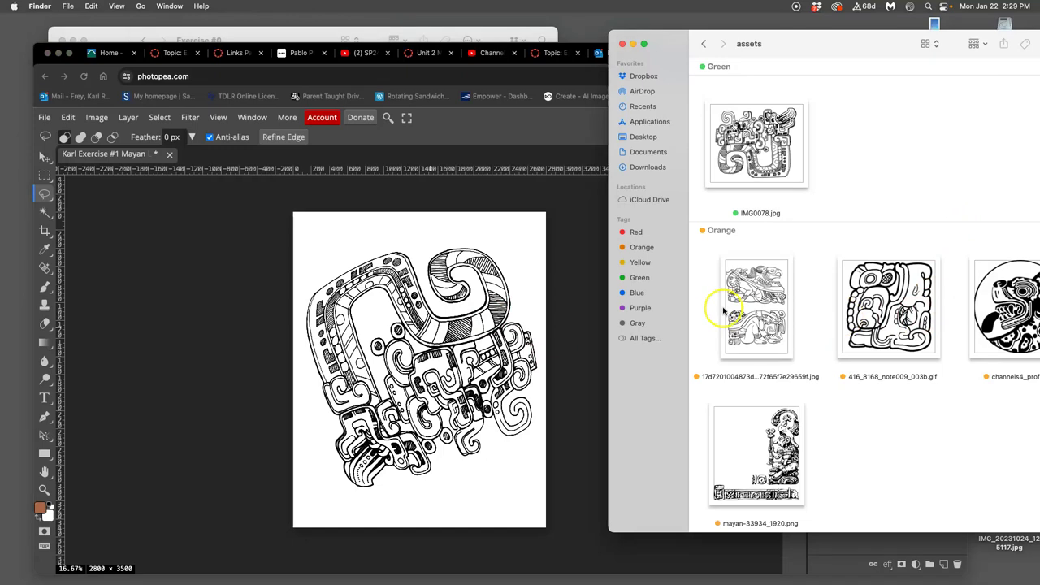
left_click_drag(723, 311, 414, 316)
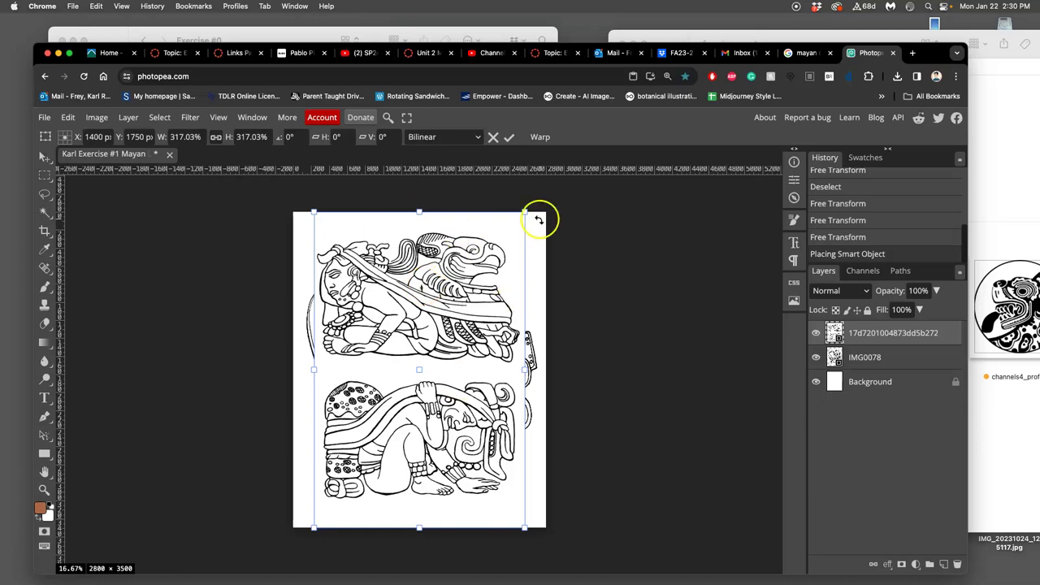
left_click_drag(536, 202, 568, 243)
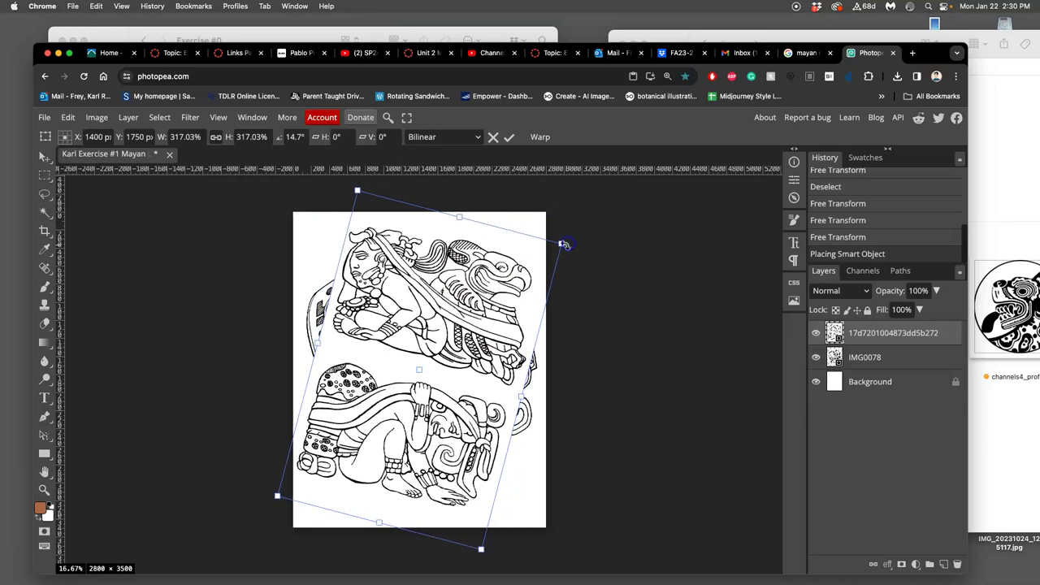
Warp the two-figure drawing, bending it leftward and lifting its top-right edge.
right_click(497, 267)
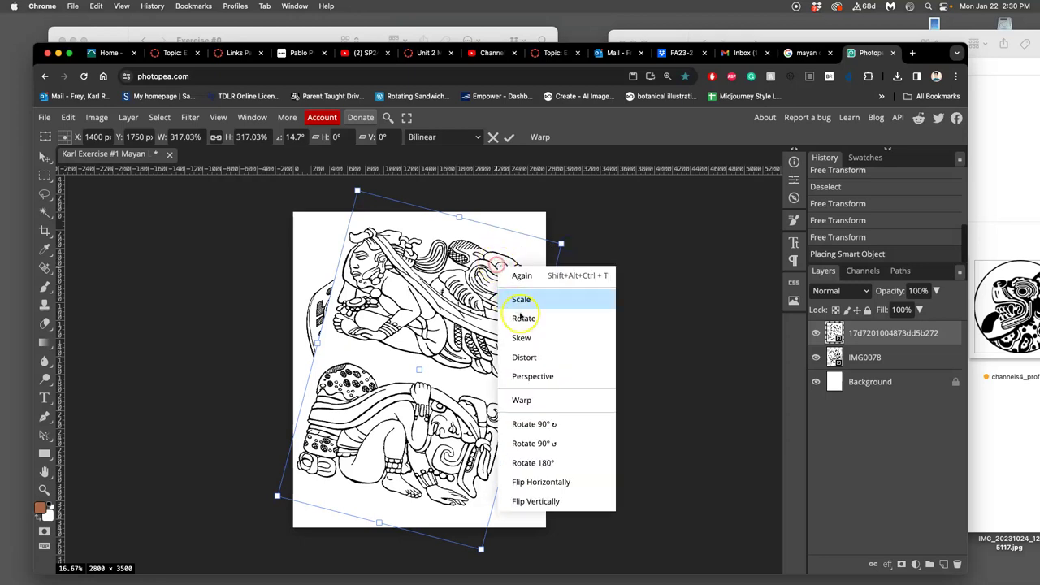
left_click(524, 401)
left_click_drag(429, 394, 325, 375)
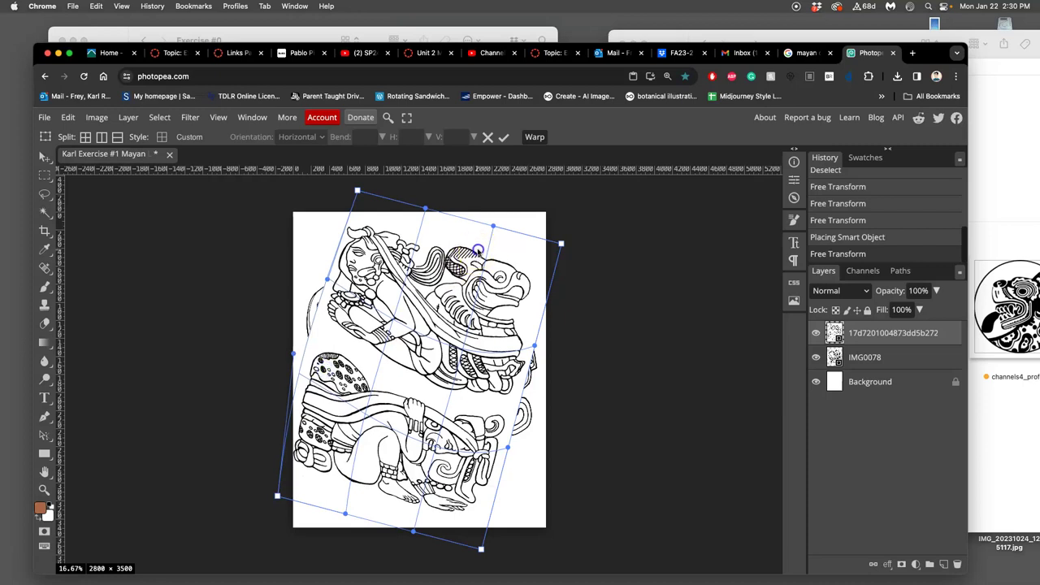
left_click_drag(439, 221, 502, 221)
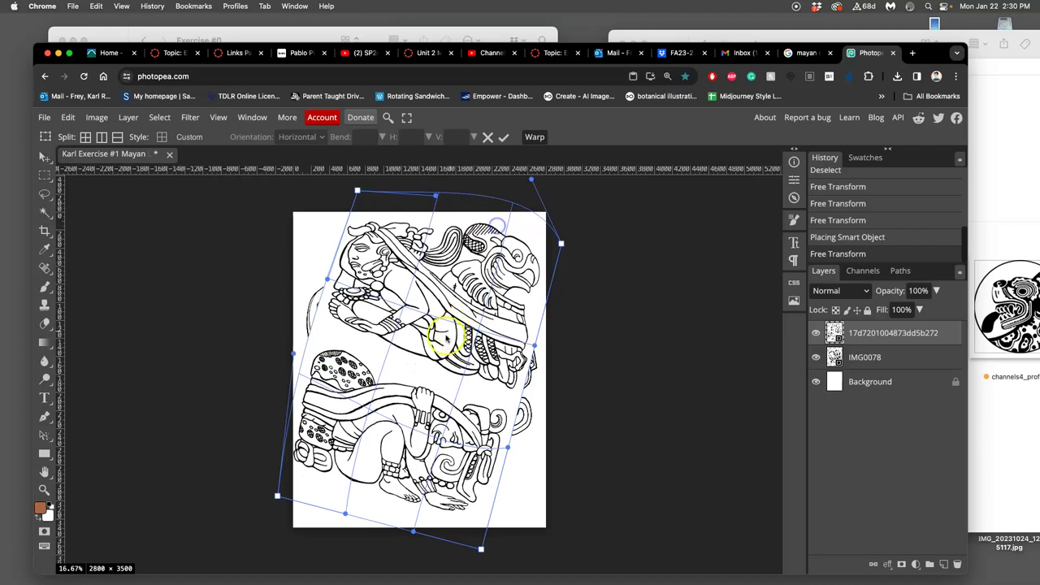
left_click_drag(441, 325, 333, 423)
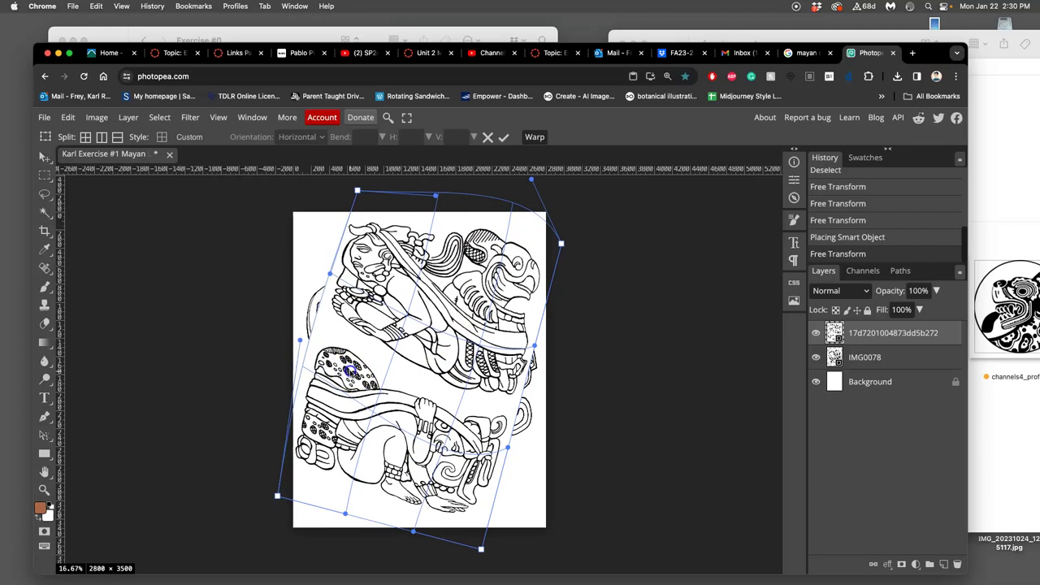
left_click(485, 449)
left_click_drag(470, 458, 473, 455)
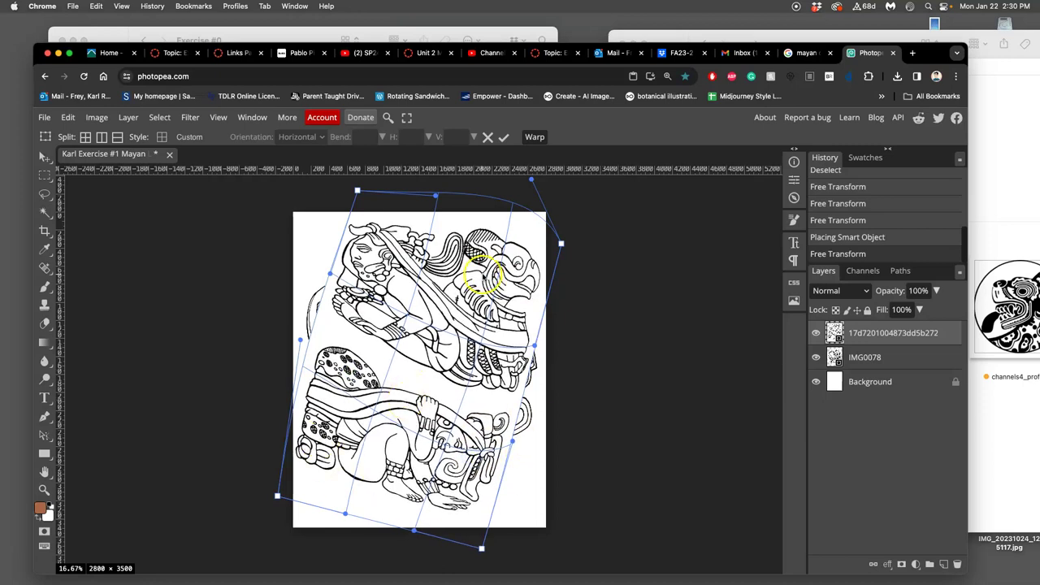
Refine the warp mesh across the drawing's upper, left, right and bottom areas.
left_click_drag(566, 245, 654, 248)
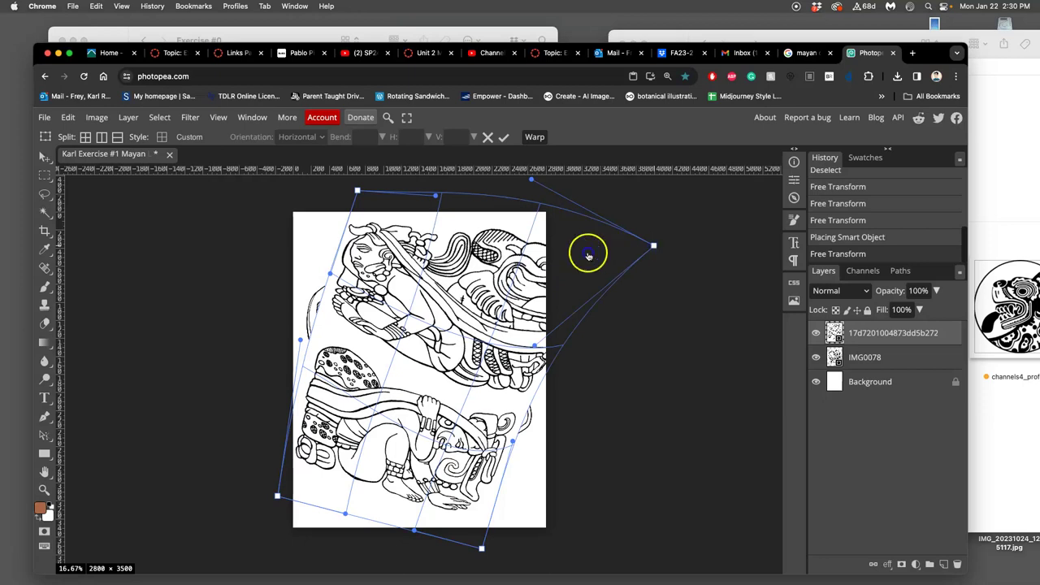
left_click_drag(588, 255, 544, 259)
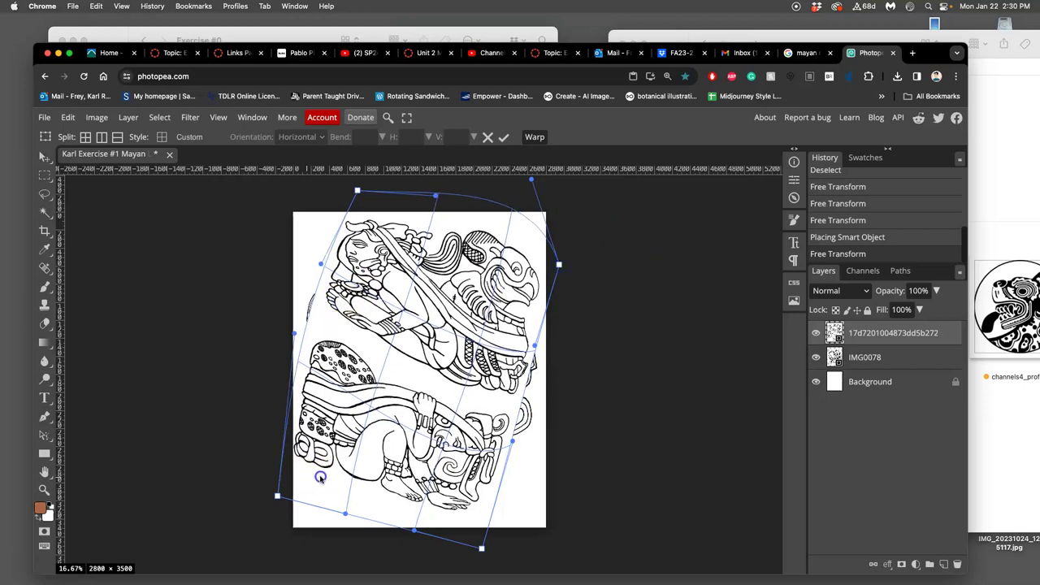
left_click_drag(321, 478, 324, 477)
left_click_drag(332, 308, 321, 314)
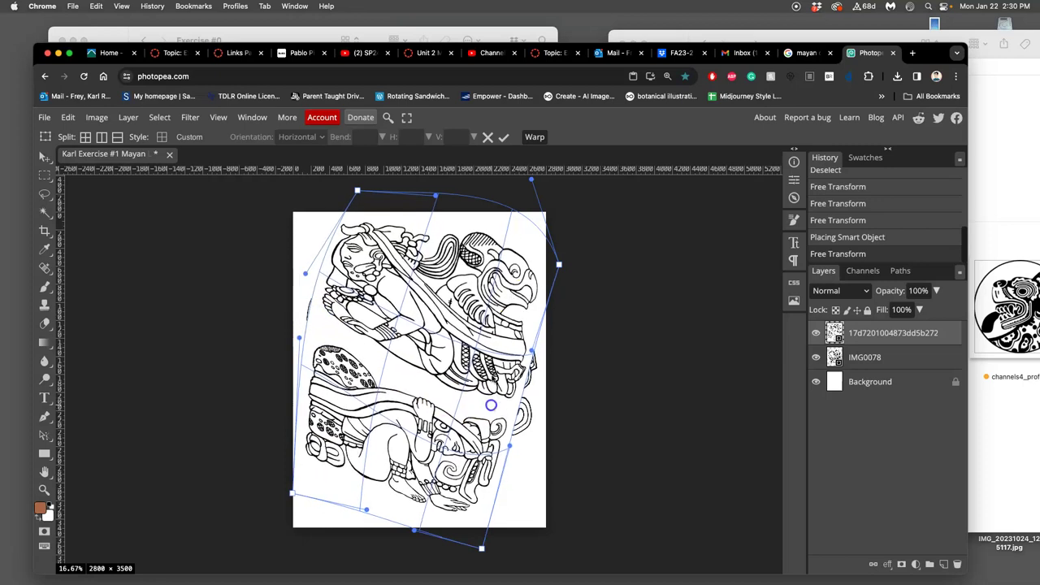
left_click_drag(516, 281, 527, 283)
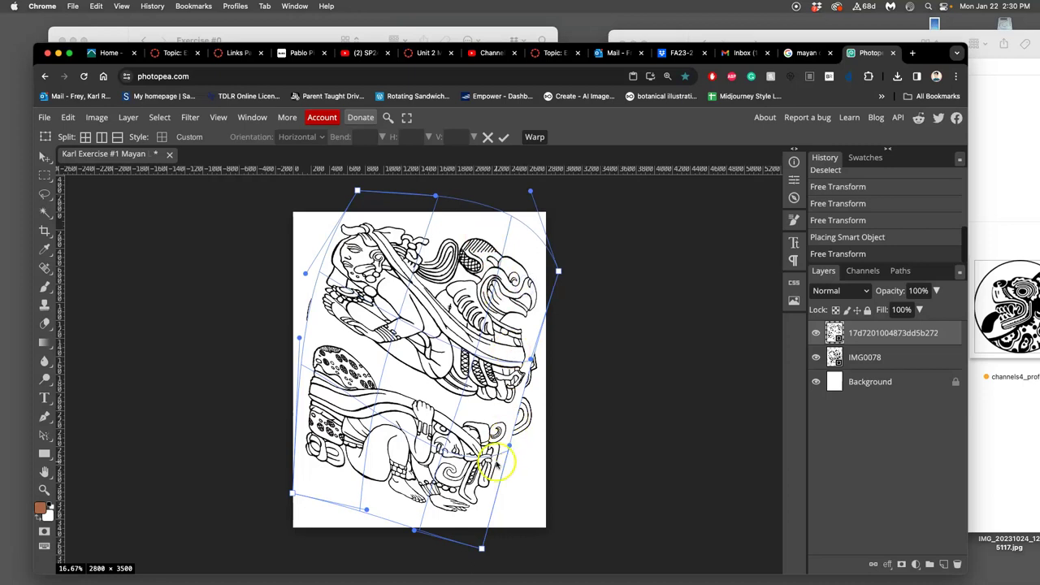
left_click_drag(476, 527, 498, 515)
left_click_drag(406, 499, 337, 496)
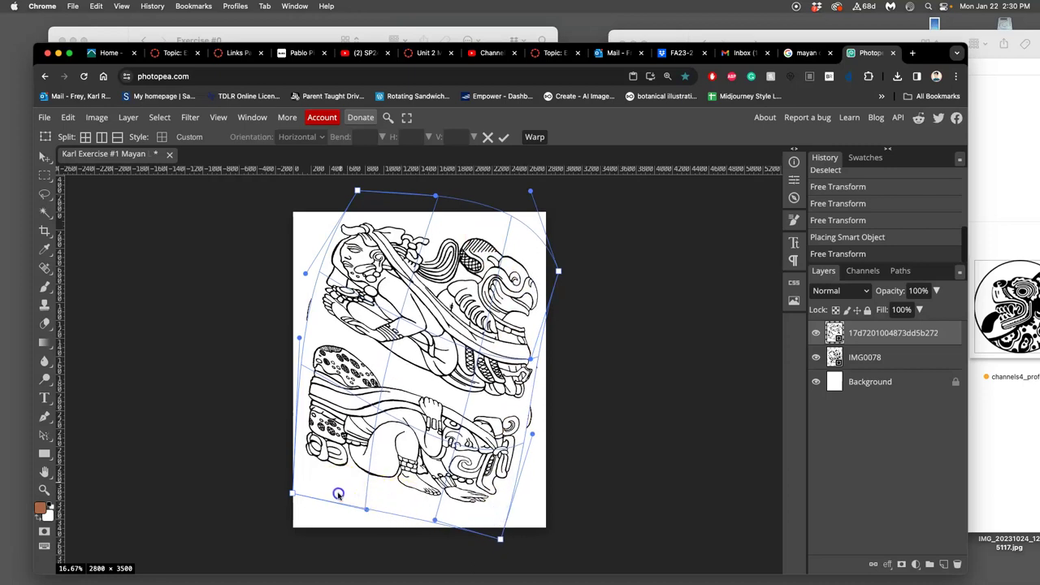
left_click_drag(321, 333, 333, 319)
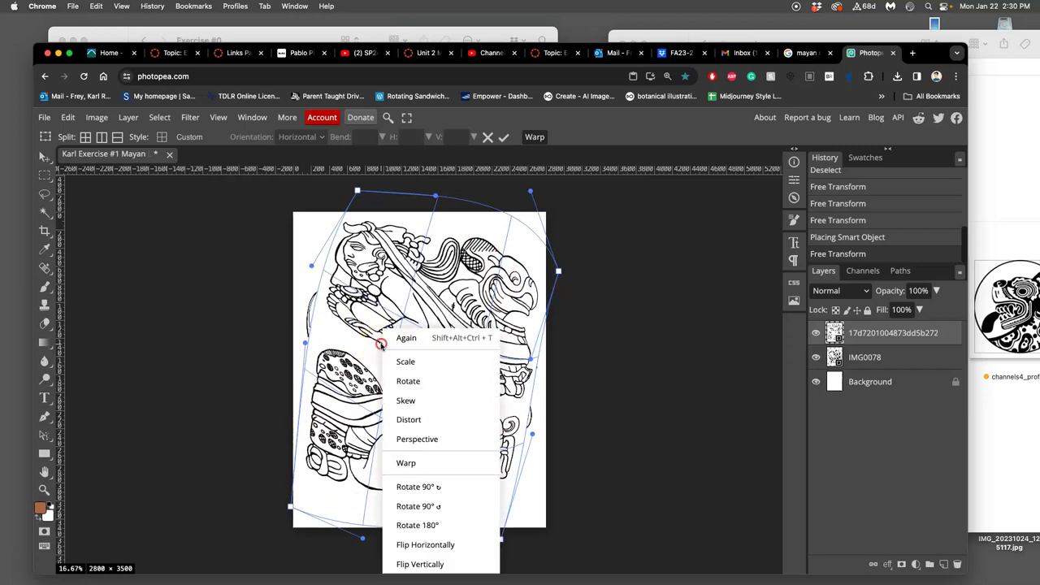
Skew the drawing's bottom-left corner outward and commit the transform.
right_click(384, 331)
left_click(405, 400)
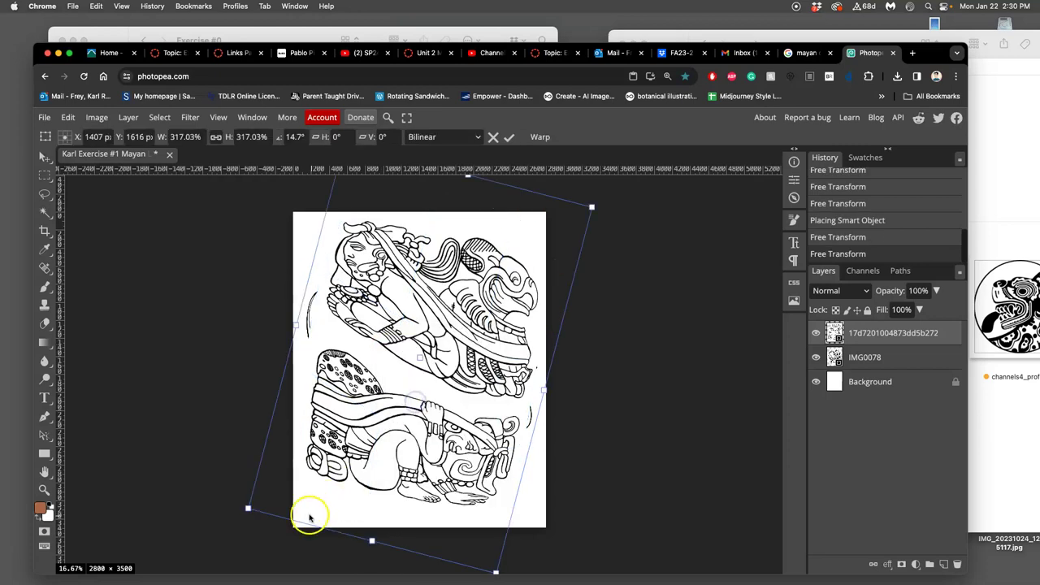
left_click_drag(309, 512, 253, 486)
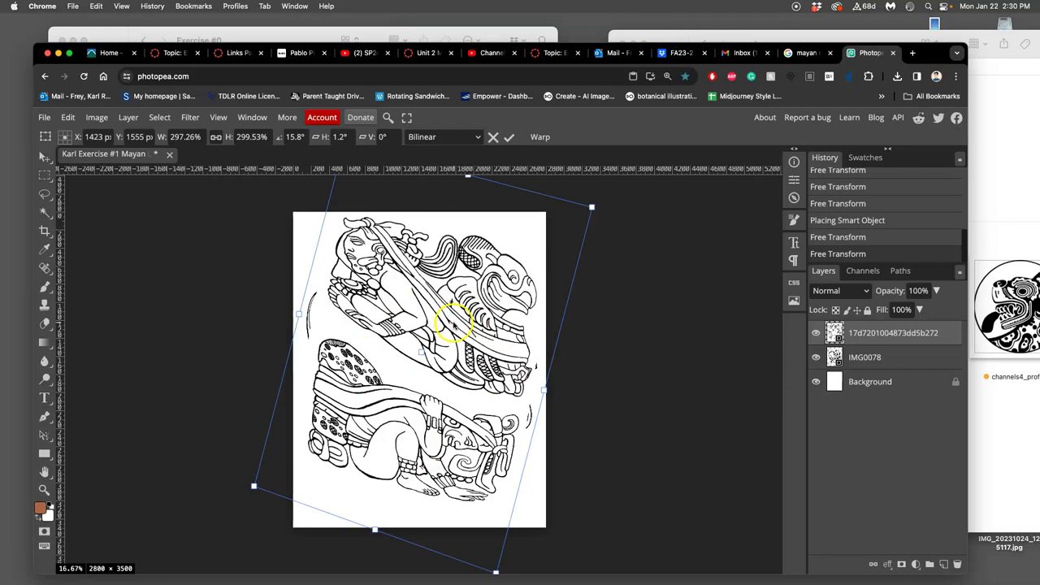
key("Return")
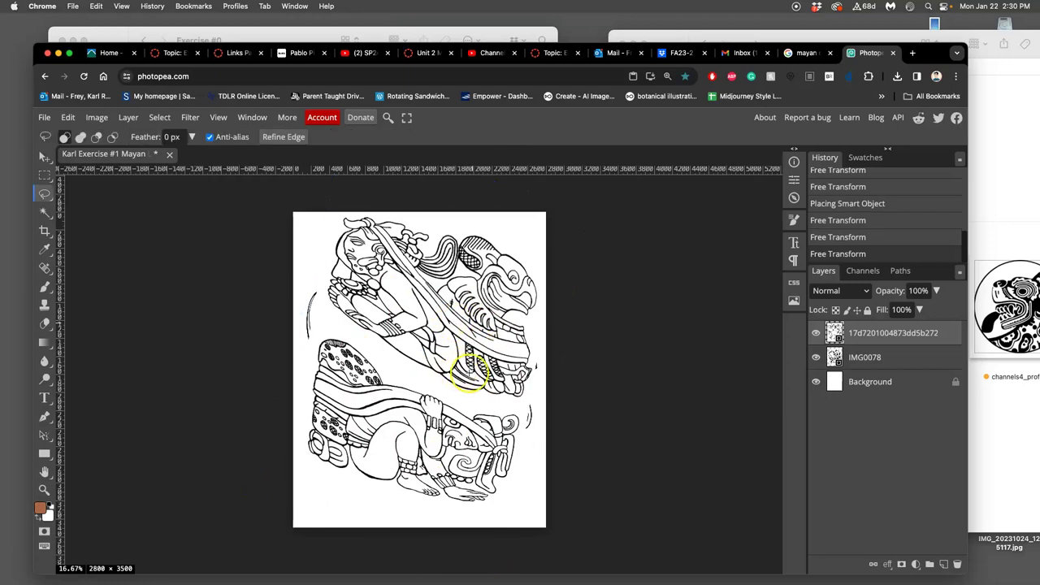
left_click(990, 193)
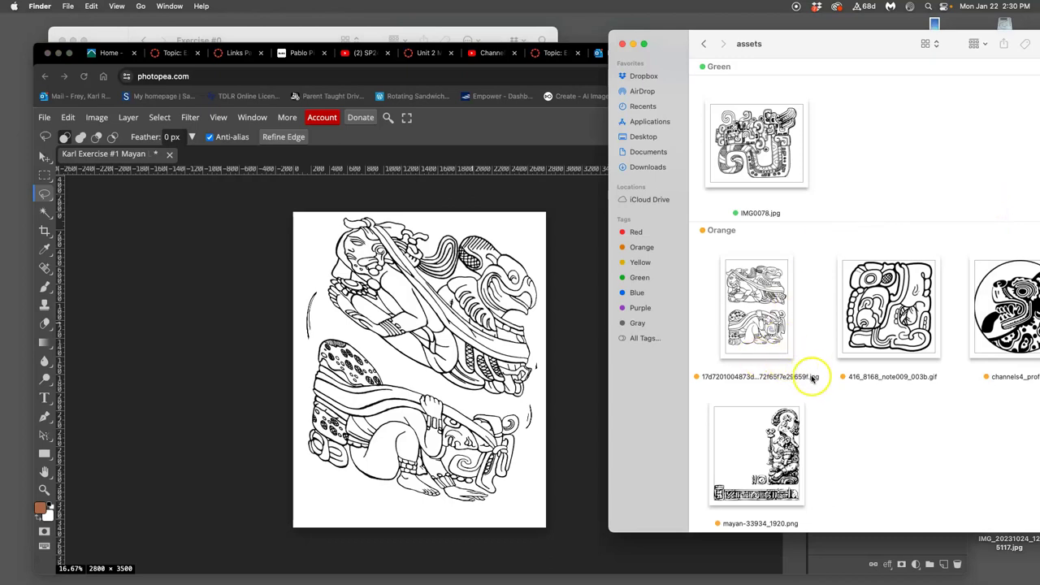
double_click(773, 341)
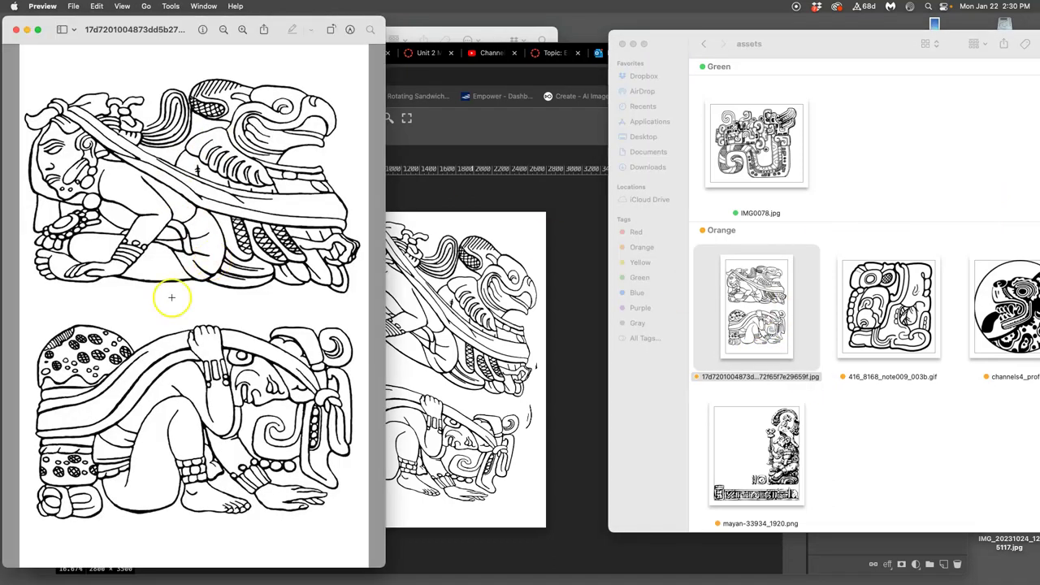
left_click(15, 30)
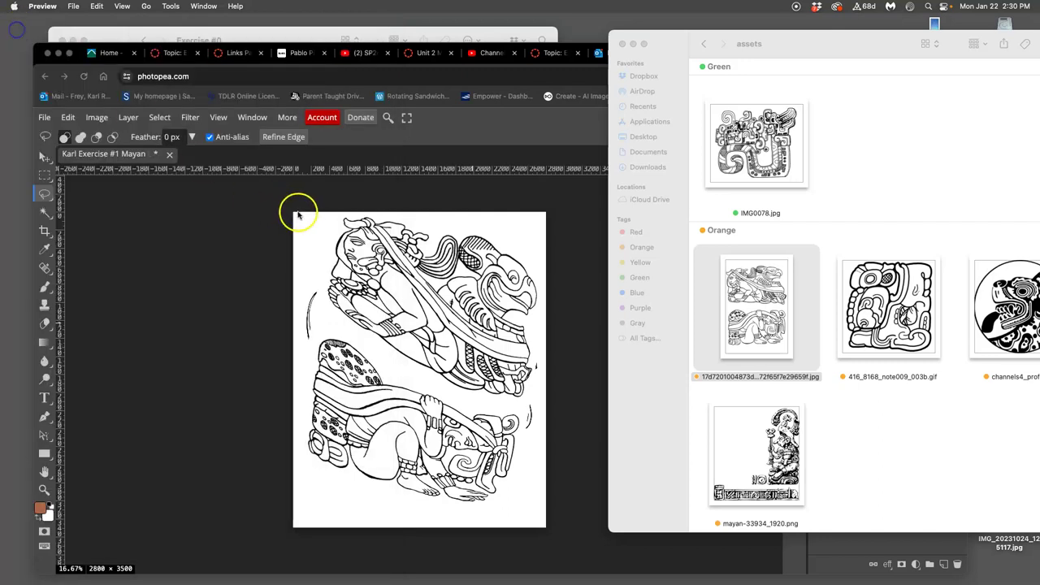
left_click(326, 213)
left_click(817, 333)
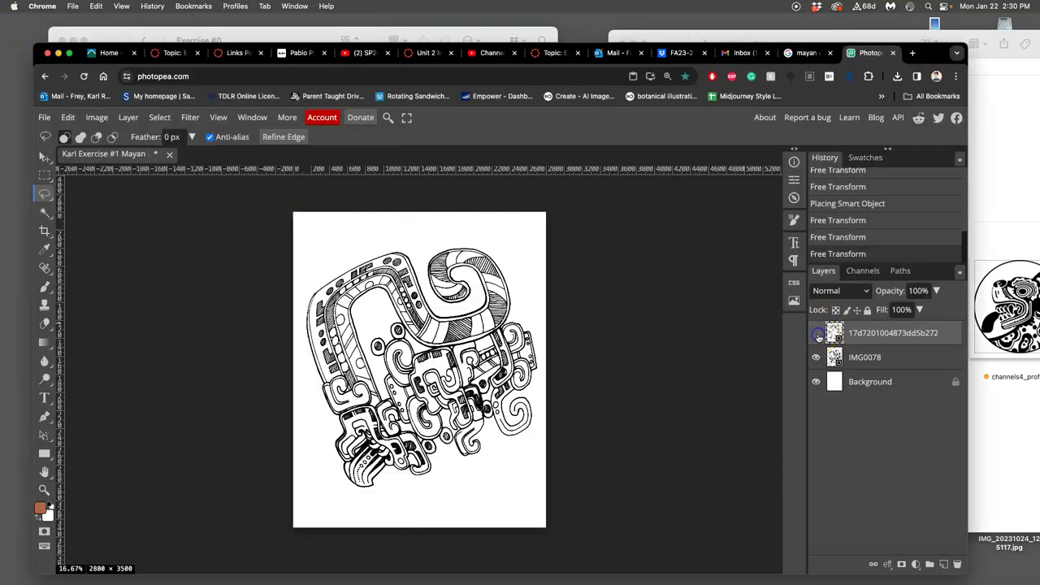
left_click(817, 334)
left_click(818, 333)
left_click(817, 334)
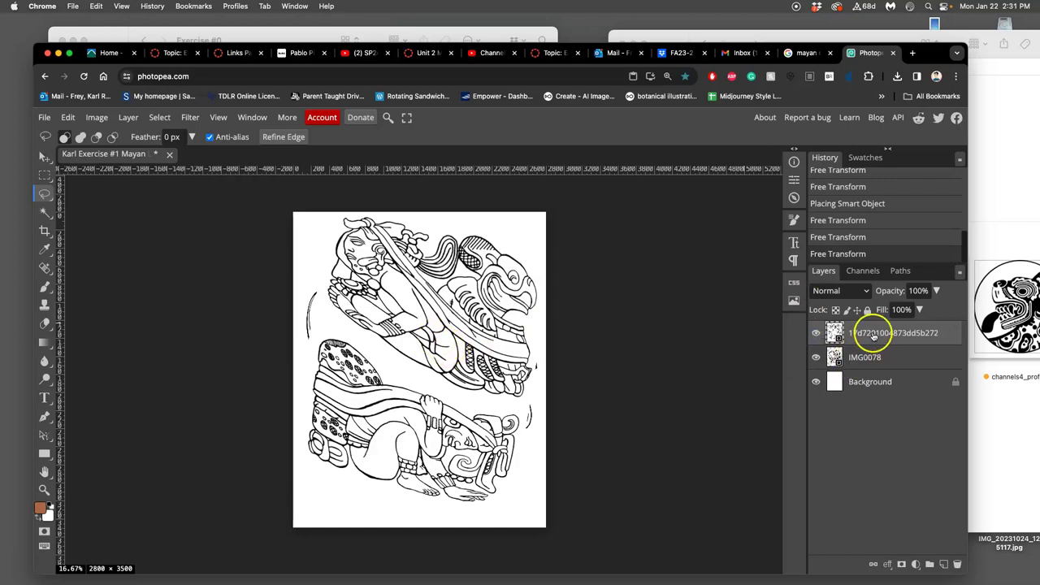
Set the top two-figure layer's blend mode to Multiply so the IMG0078 glyph shows through.
left_click(839, 294)
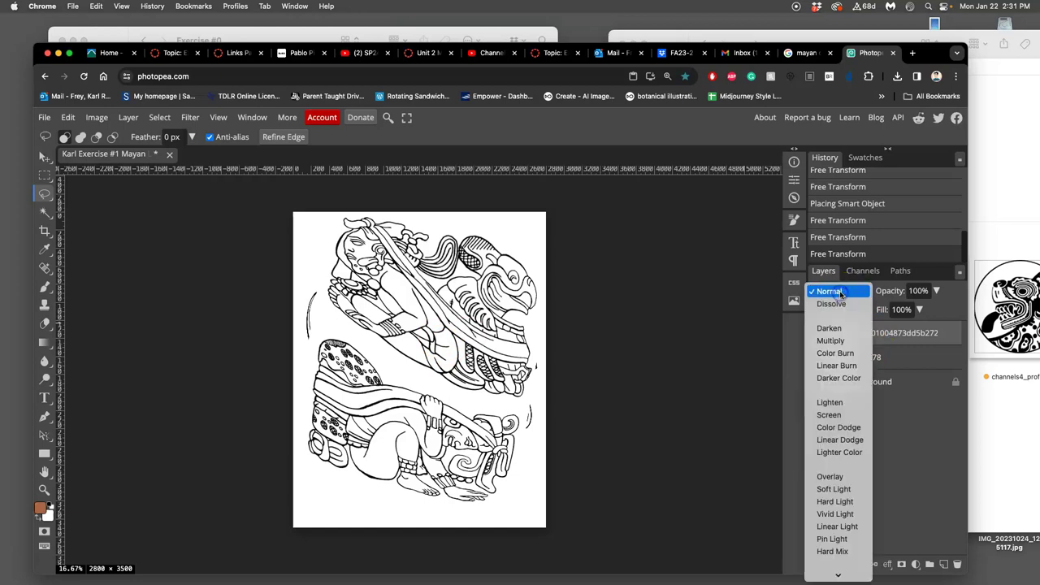
left_click(837, 340)
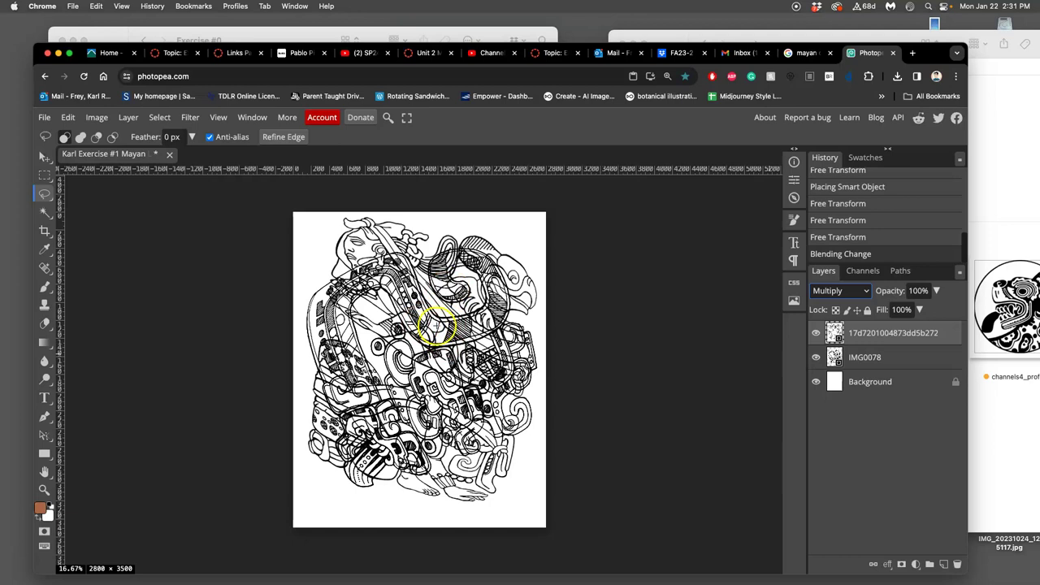
scroll(436, 325, "up", 1)
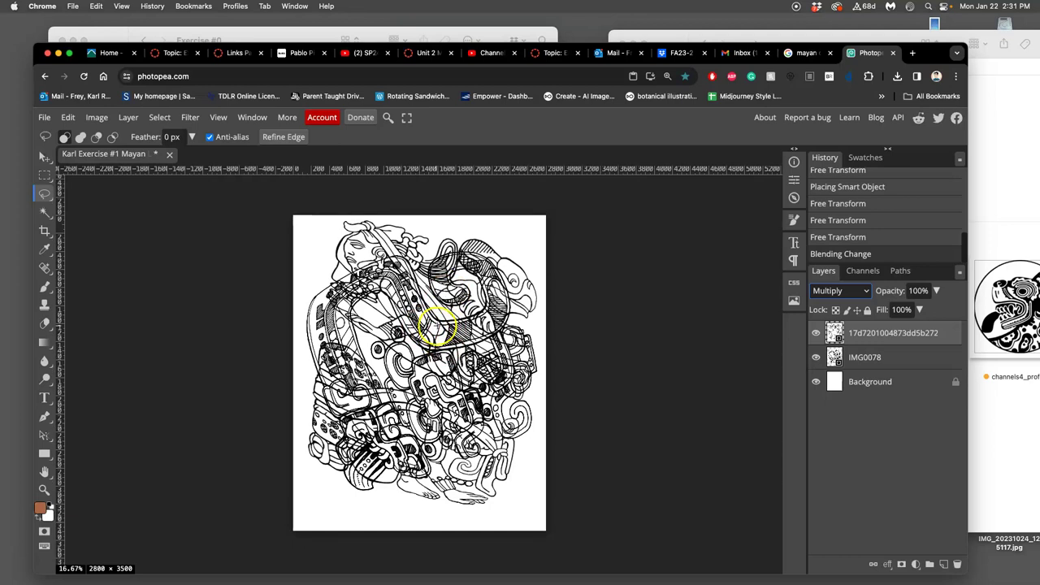
key("super+equal")
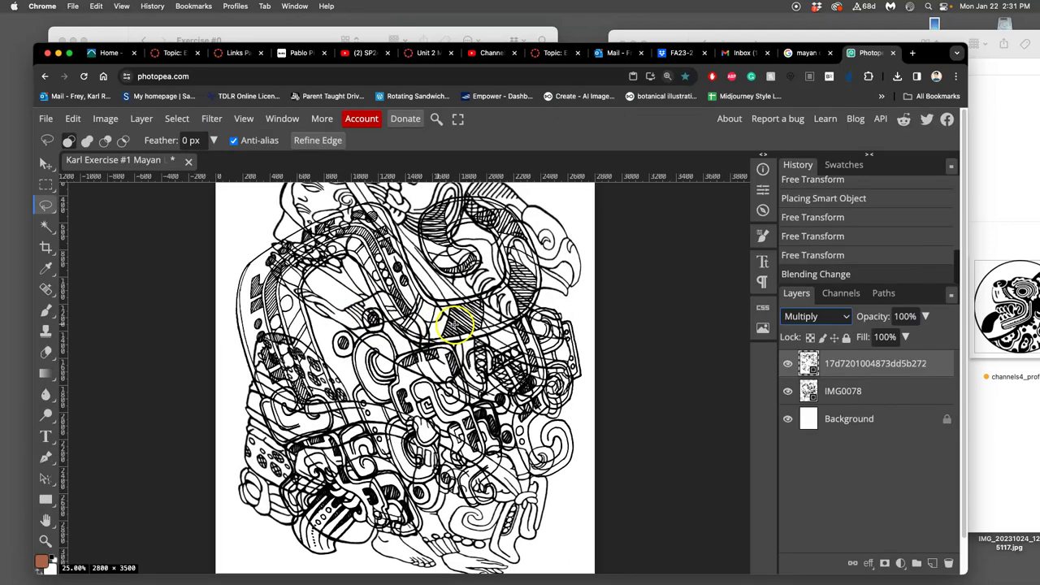
key("super+minus")
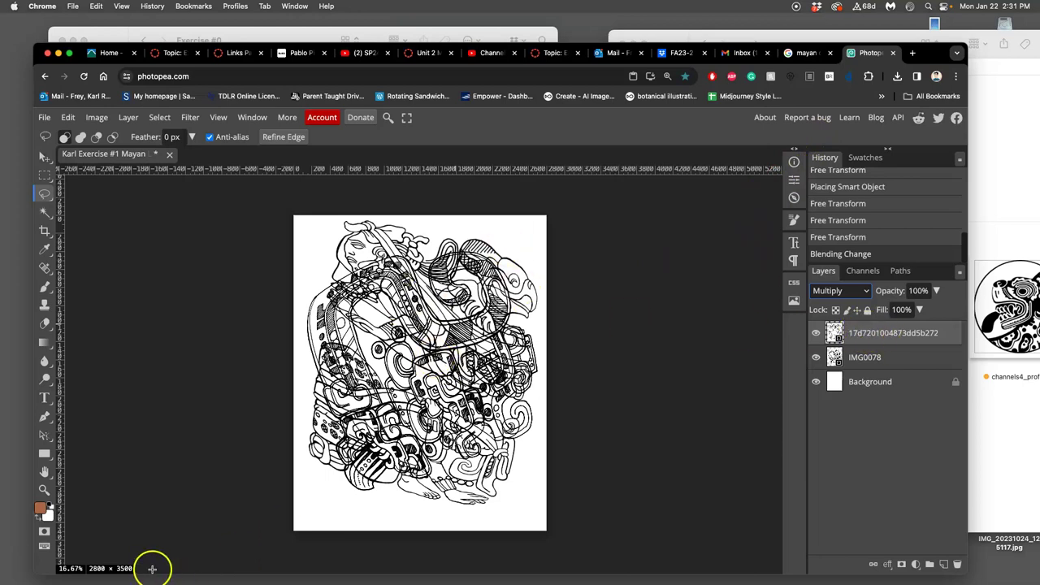
Rasterize the top two-figure layer, then select the IMG0078 layer.
right_click(889, 332)
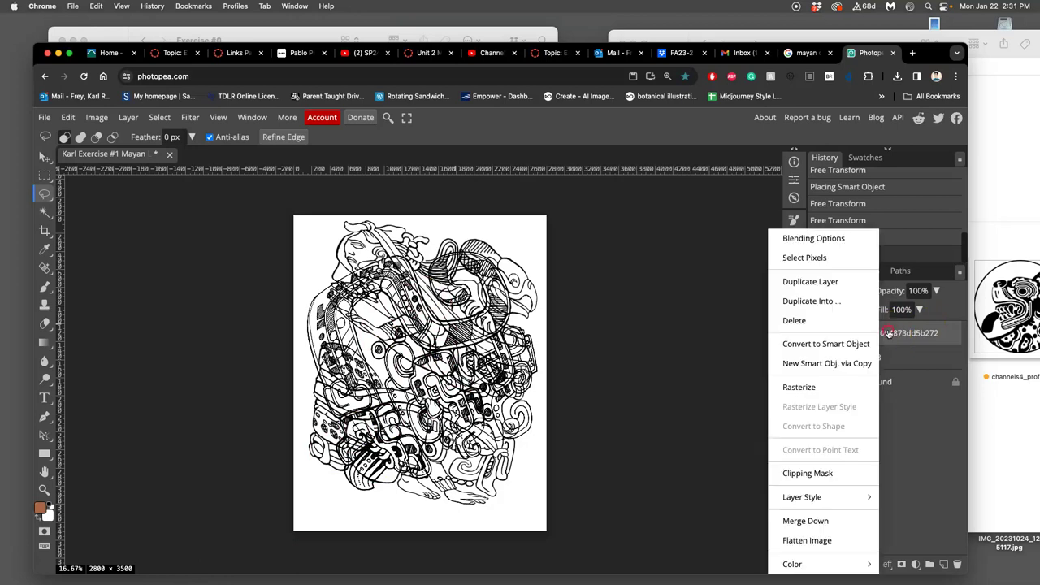
left_click(809, 388)
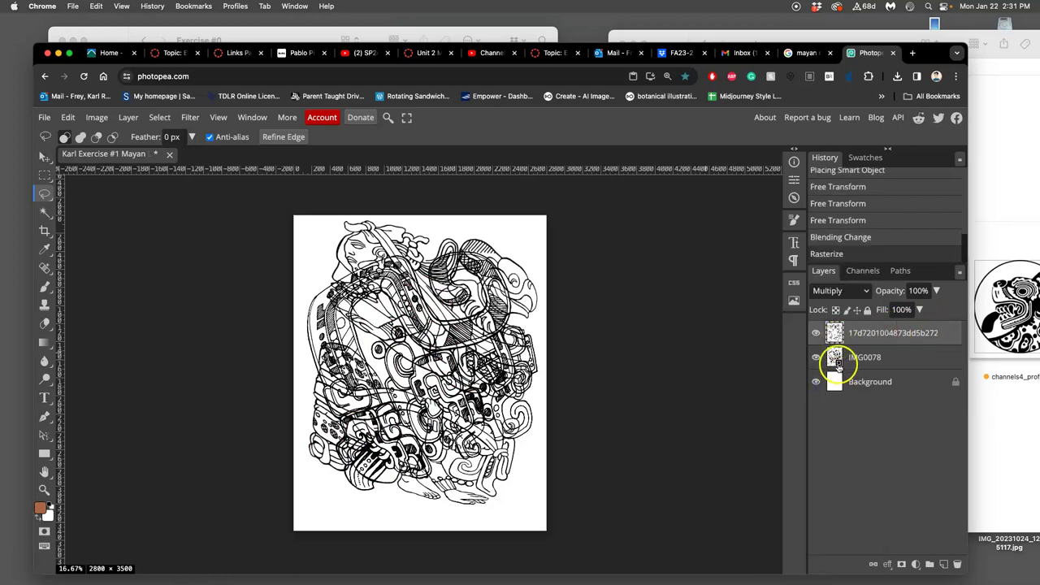
left_click(832, 363)
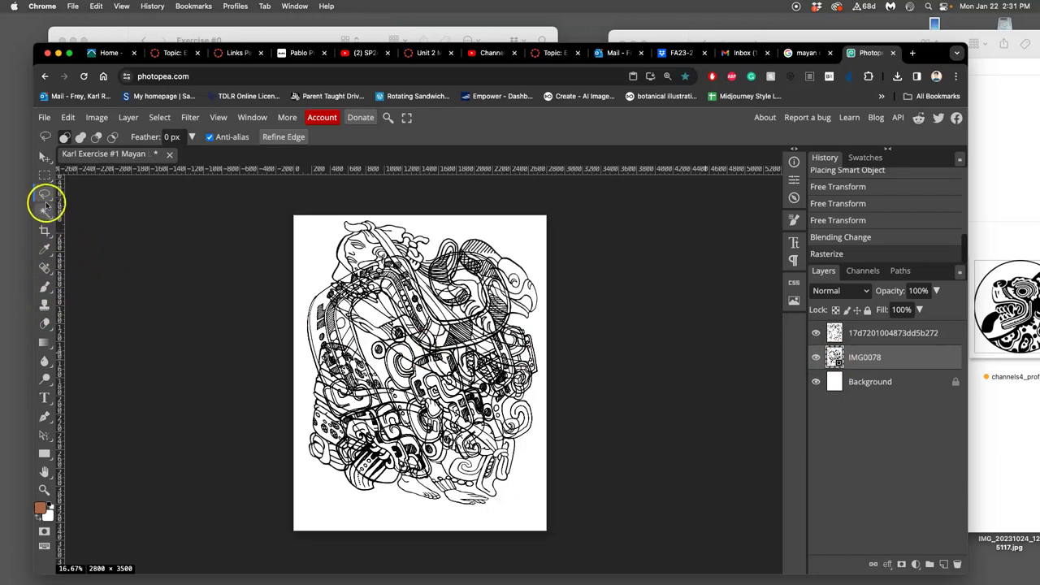
After a failed erase attempt on the vector layer, rasterize the IMG0078 glyph layer.
mouse_move(415, 281)
left_mouse_down()
mouse_move(383, 335)
mouse_move(351, 490)
mouse_move(515, 354)
mouse_move(478, 286)
left_mouse_up()
key("Delete")
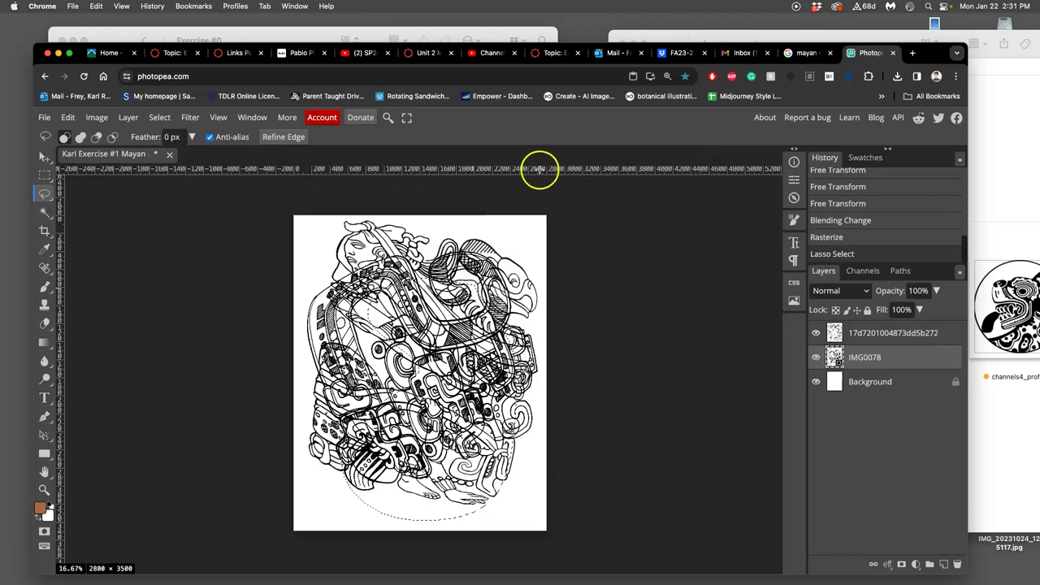
left_click(548, 301)
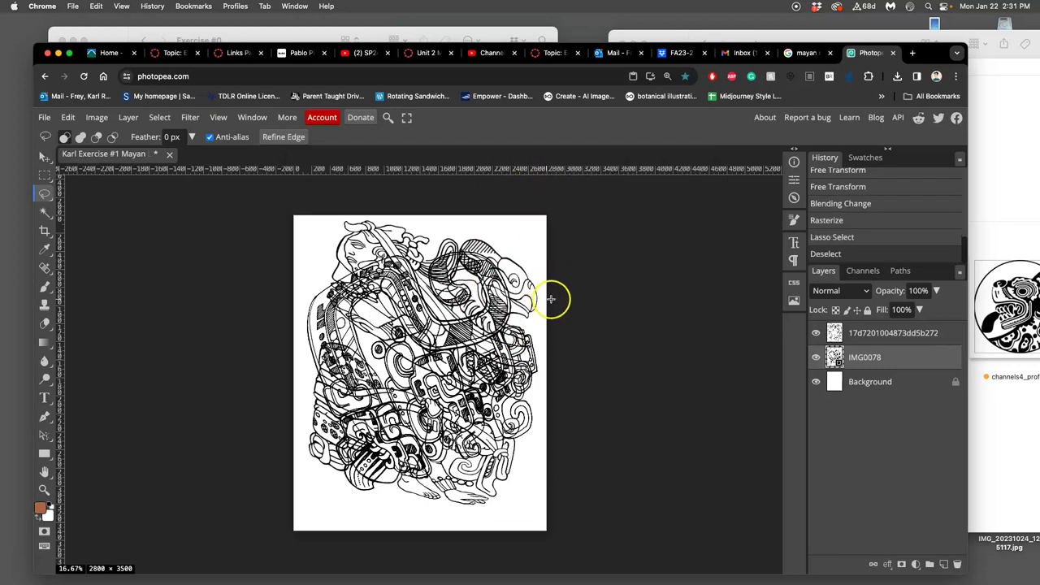
right_click(881, 363)
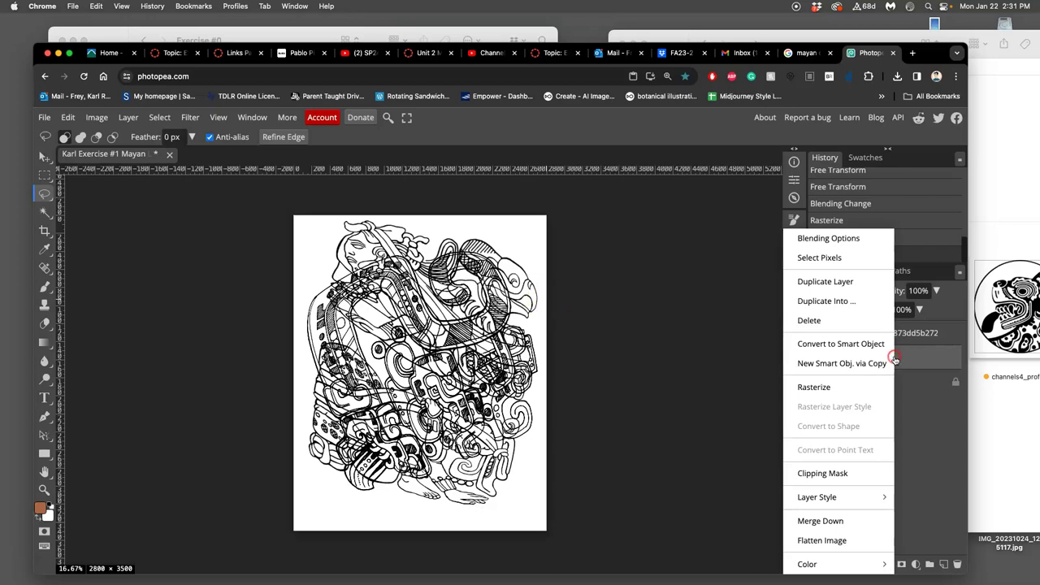
left_click(812, 387)
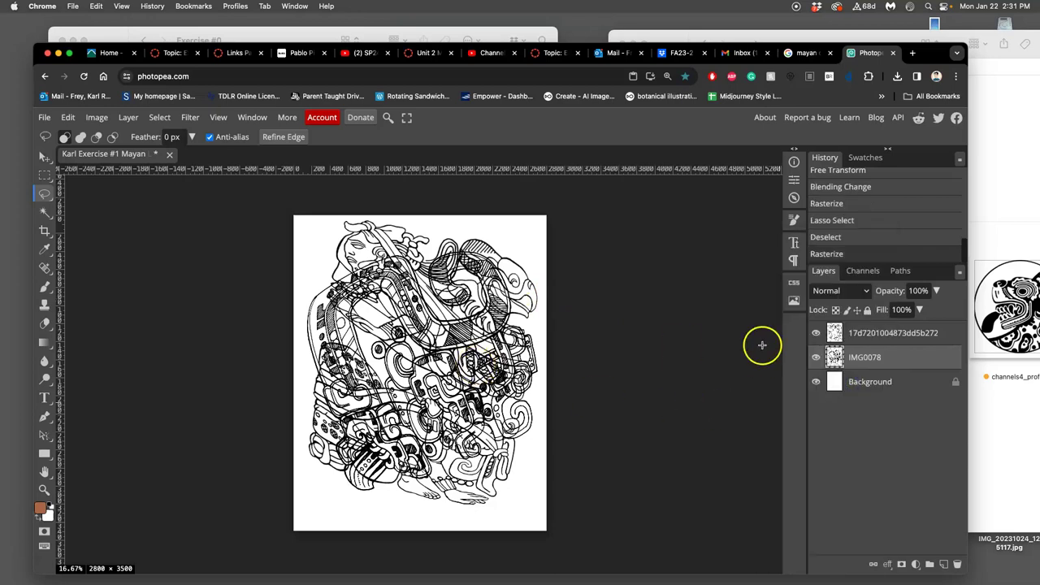
With the top figure layer hidden, lasso and erase the middle of the IMG0078 glyph, then zoom out.
left_click(816, 332)
scroll(442, 375, "up", 2)
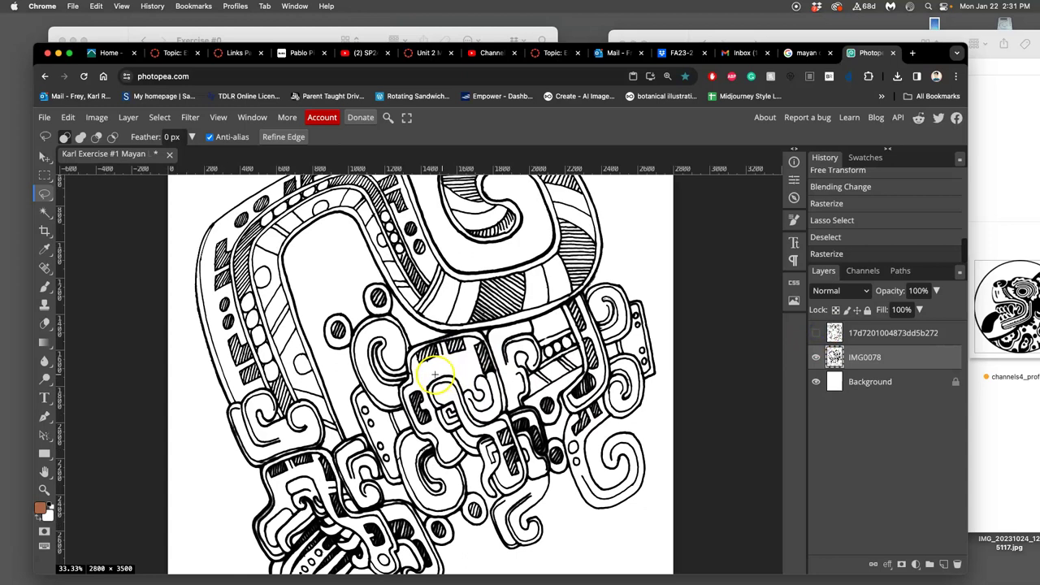
scroll(439, 374, "down", 1)
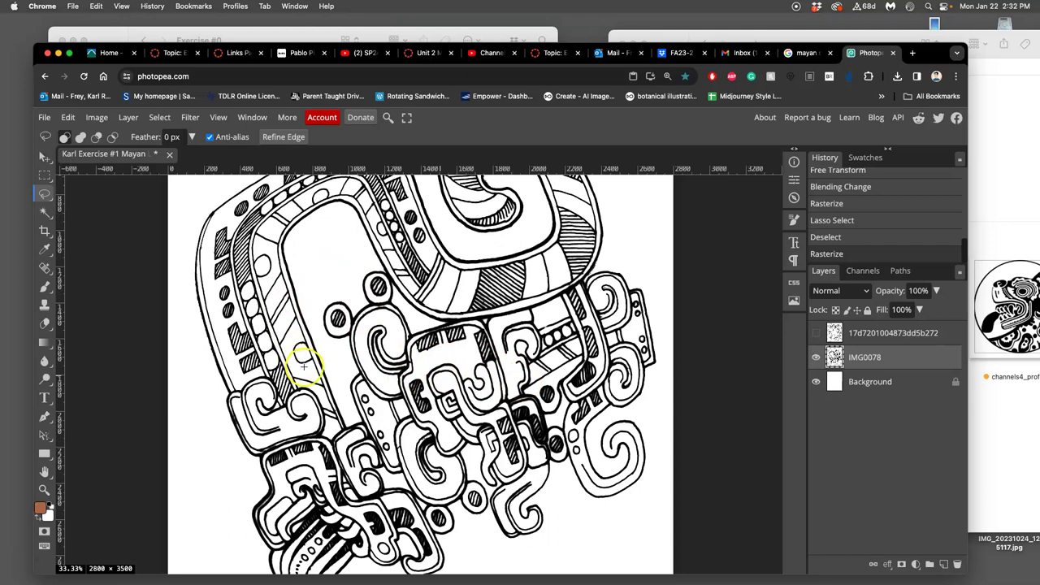
mouse_move(346, 270)
left_mouse_down()
mouse_move(254, 391)
mouse_move(307, 497)
mouse_move(512, 380)
mouse_move(466, 247)
left_mouse_up()
key("Delete")
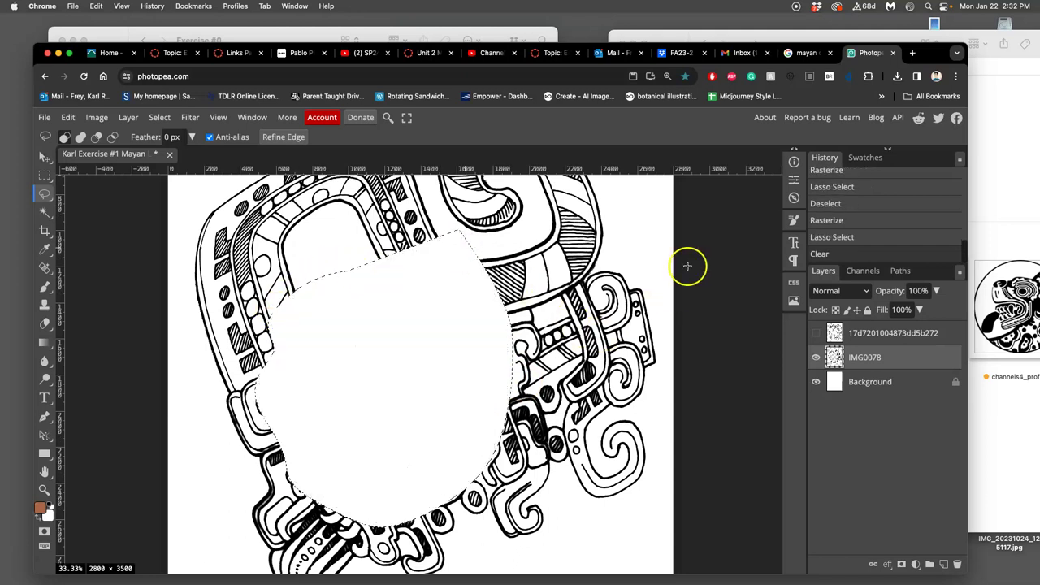
key("ctrl+d")
left_click(815, 333)
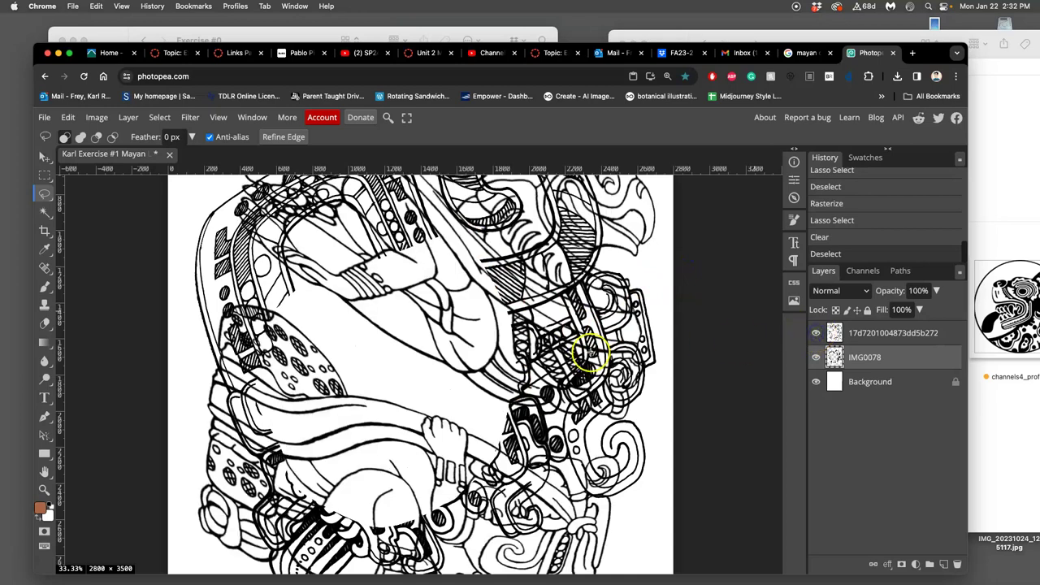
key("ctrl+minus")
key("ctrl+minus")
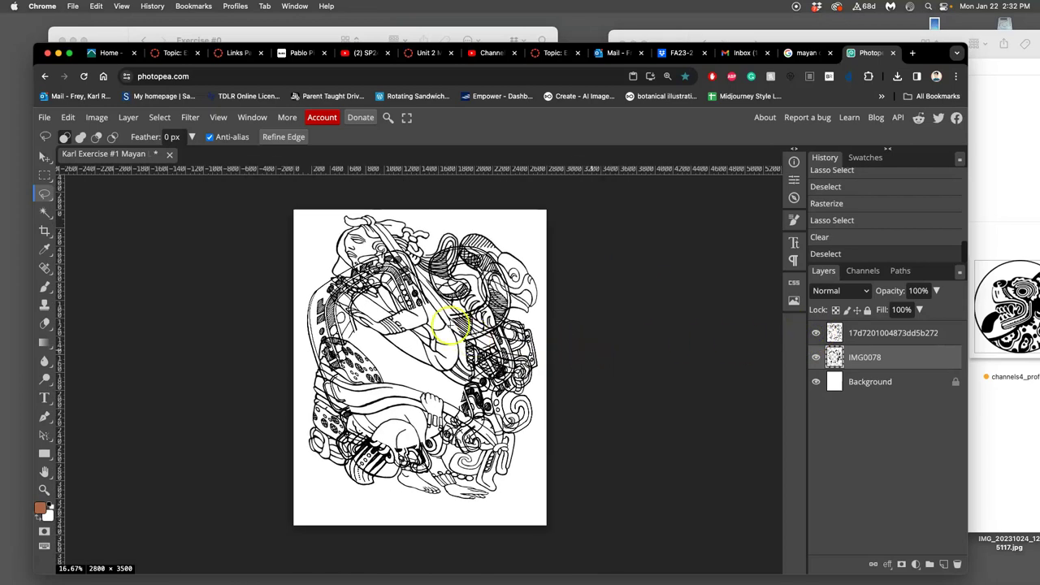
On the top figure layer, with IMG0078 hidden, erase a lassoed face area near the top.
left_click(861, 333)
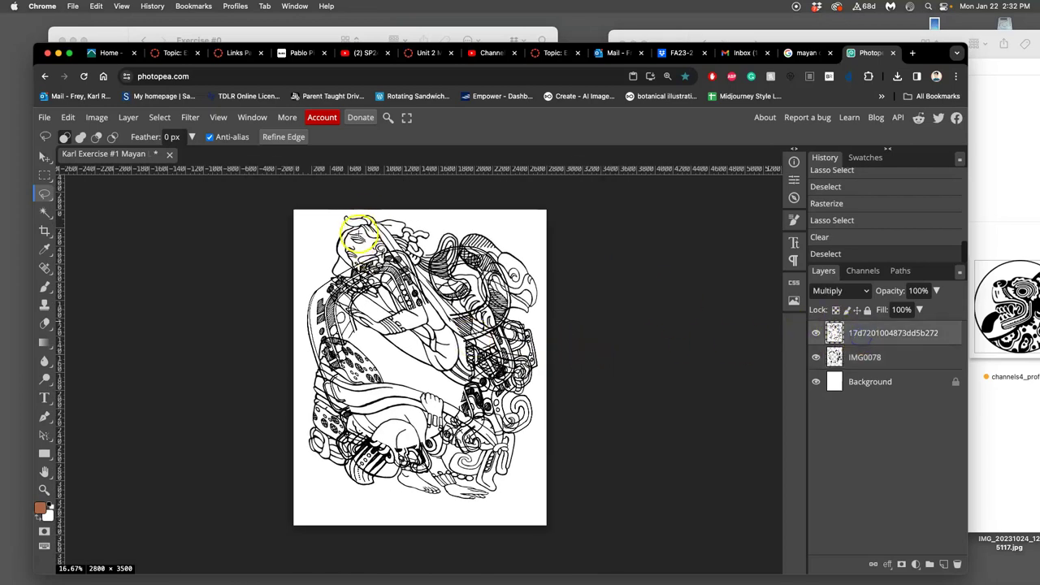
left_click(815, 357)
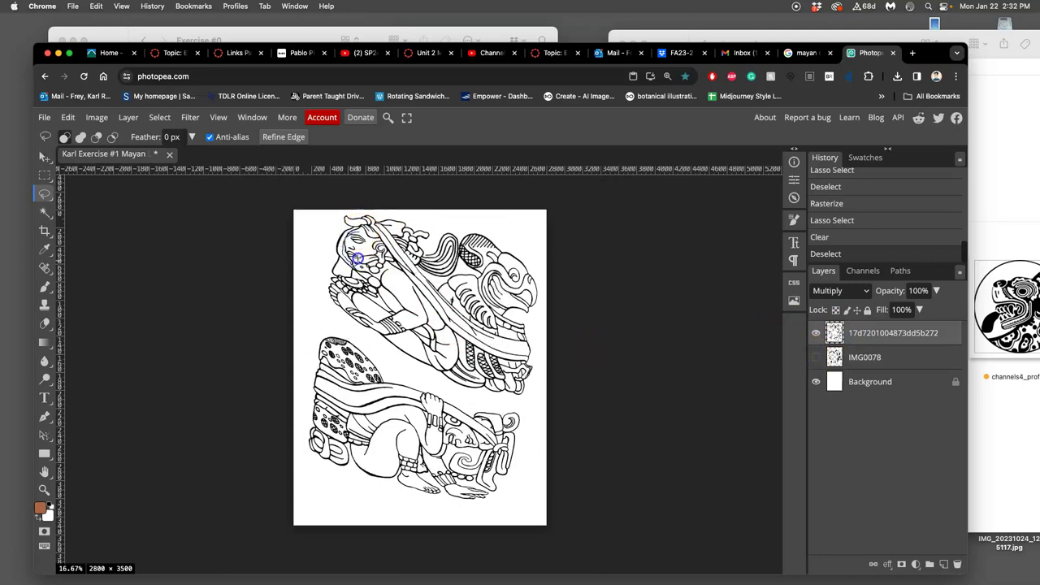
left_click_drag(373, 243, 367, 235)
key("Delete")
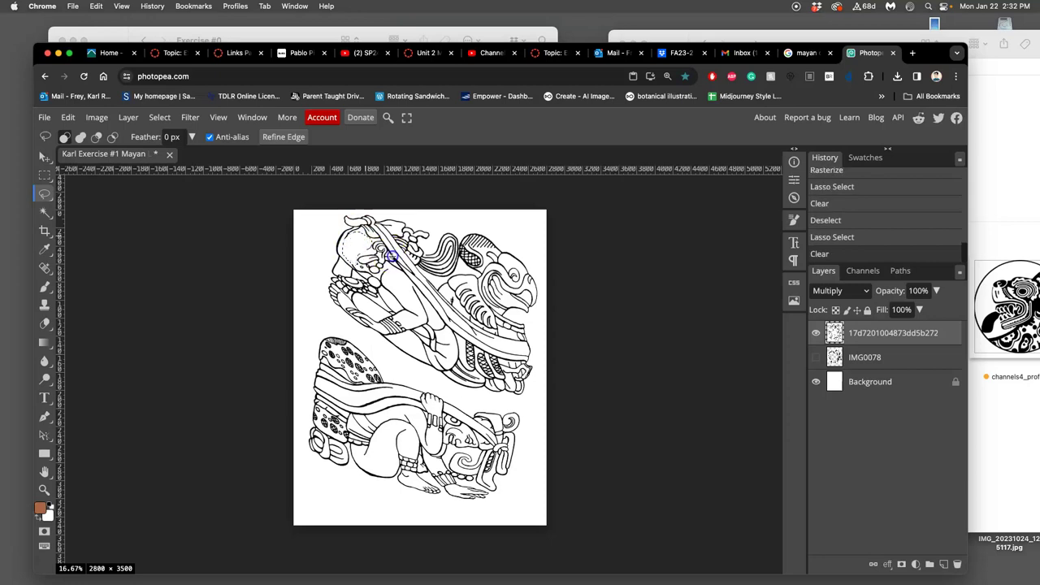
key("cmd+d")
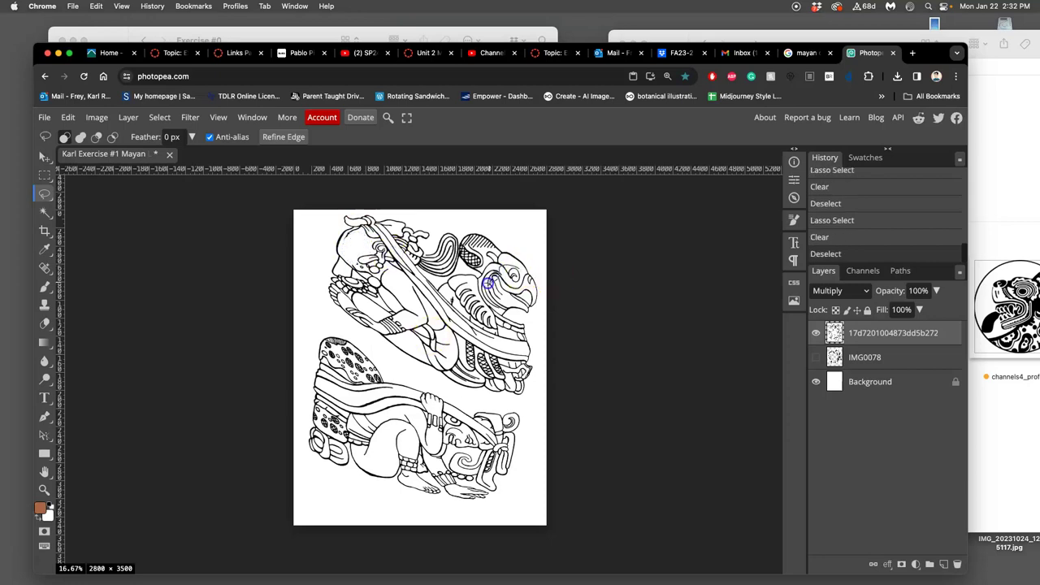
left_click(460, 292)
Erase the lower figure's face detail and the lines around its feet.
left_click_drag(445, 399, 491, 439)
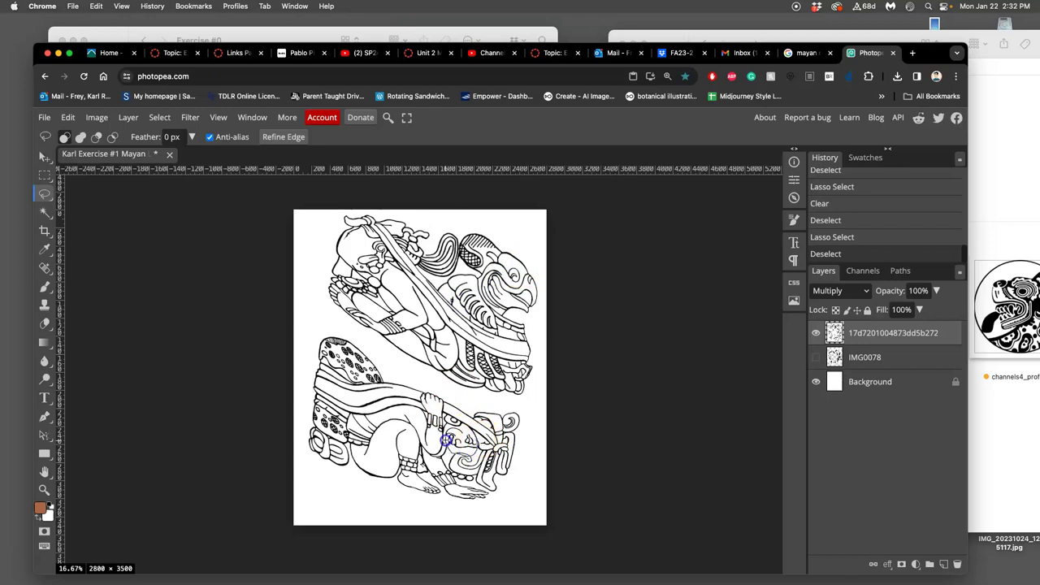
left_click_drag(465, 428, 462, 430)
key("Delete")
key("super+d")
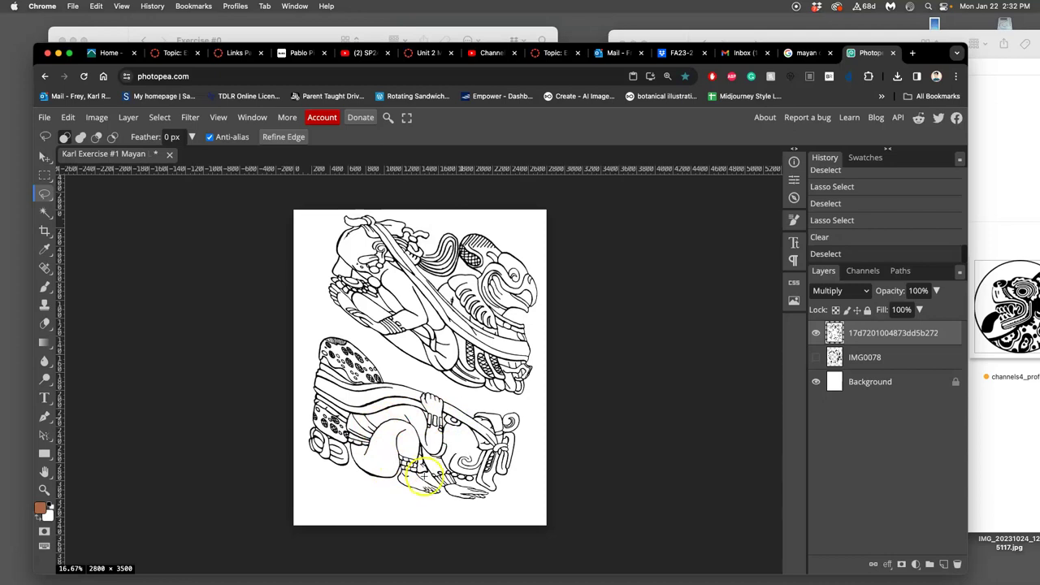
left_click_drag(423, 478, 416, 473)
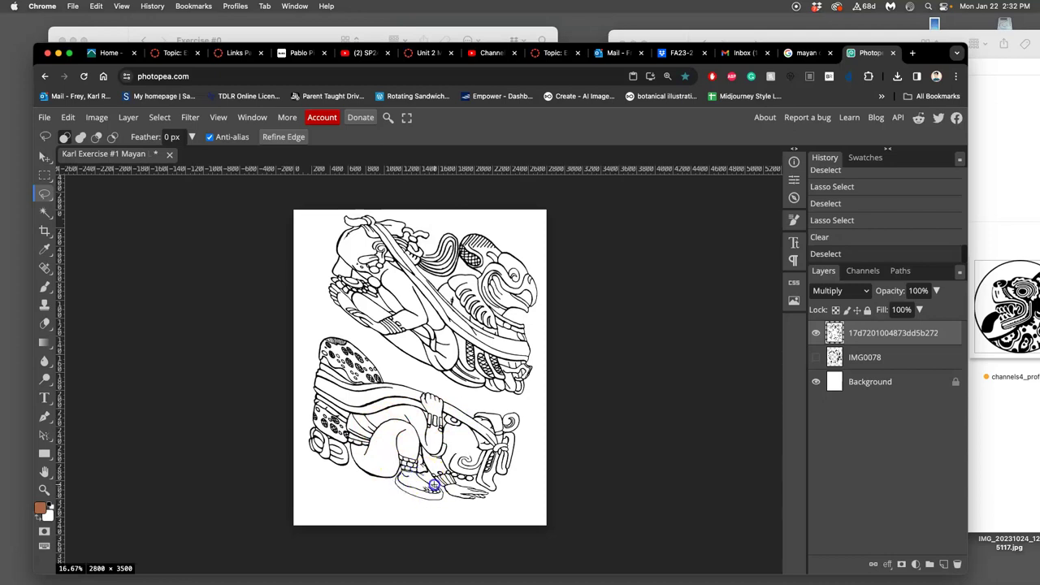
left_click_drag(434, 485, 425, 488)
key("Delete")
left_click(417, 504)
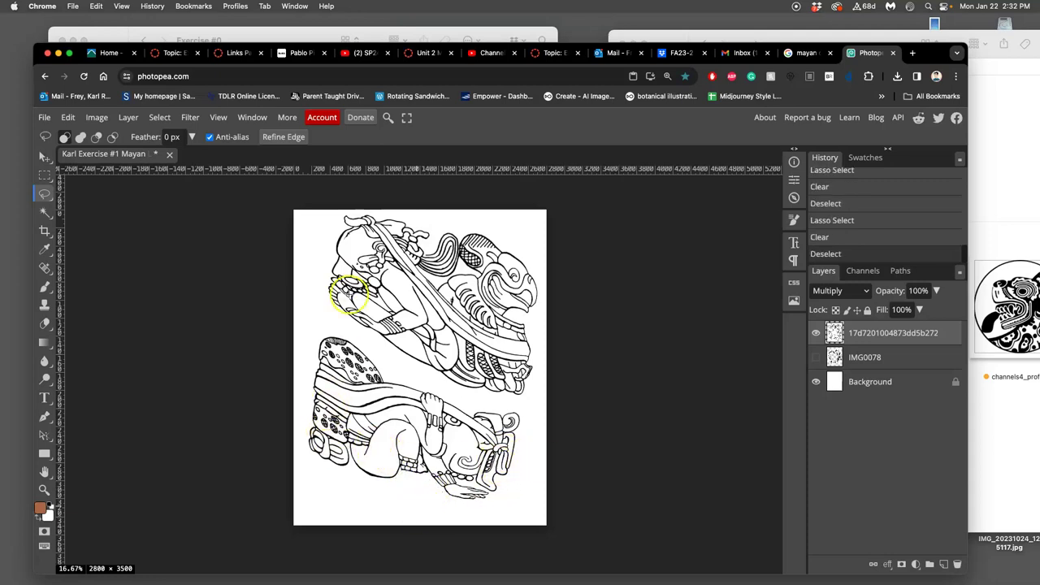
Erase the linework around the upper figure's hand and arm, then show IMG0078 again.
left_click_drag(350, 297, 413, 266)
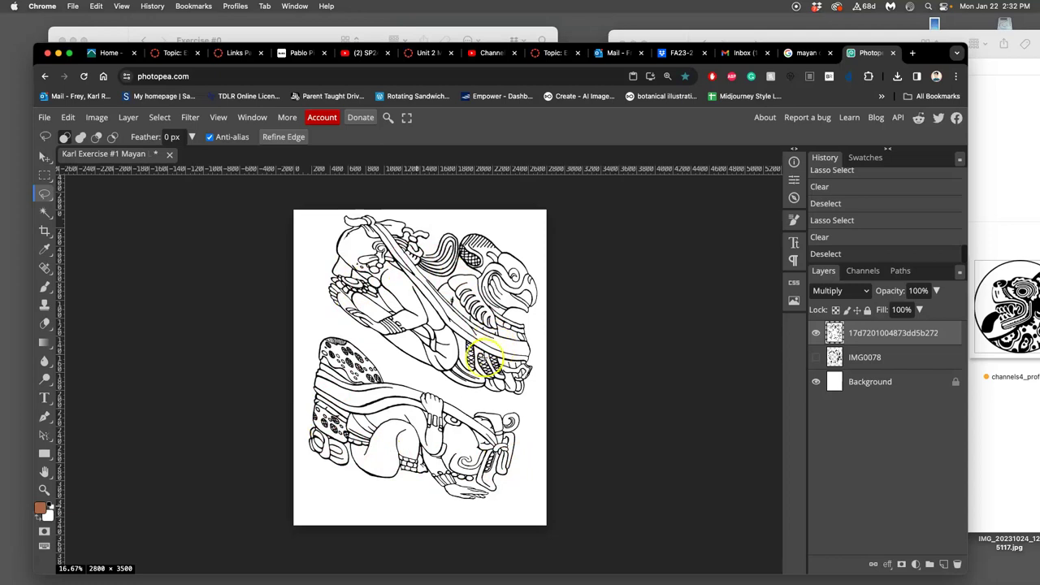
left_click_drag(485, 357, 394, 341)
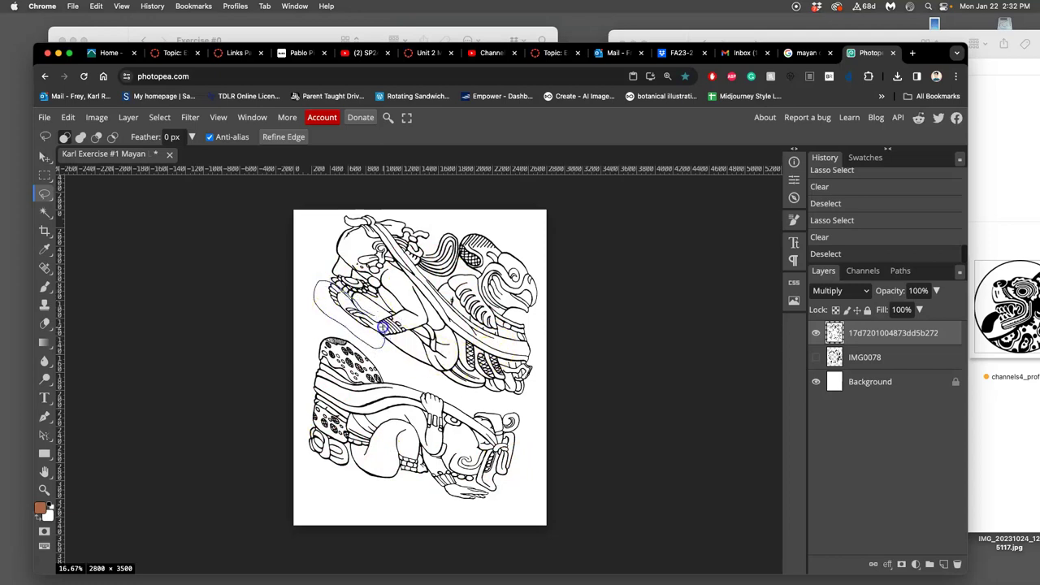
left_click_drag(382, 327, 378, 316)
key("Delete")
key("super+d")
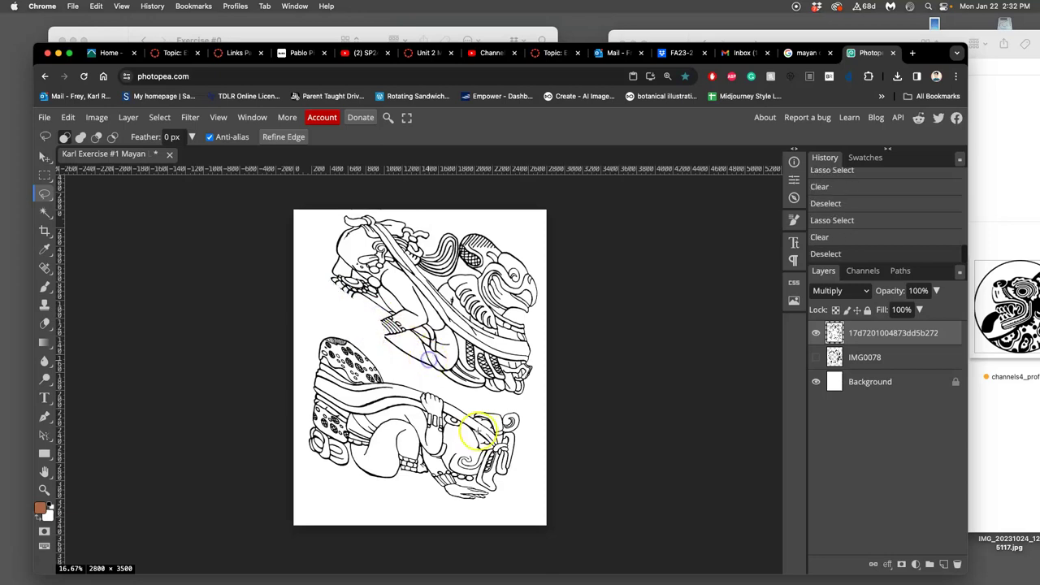
scroll(475, 396, "right", 1)
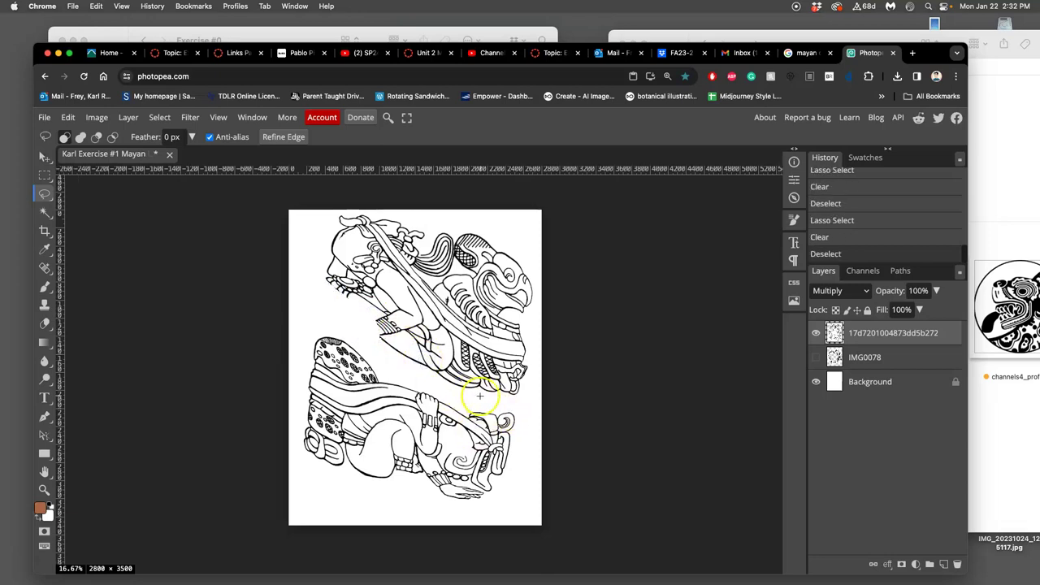
scroll(476, 398, "up", 1)
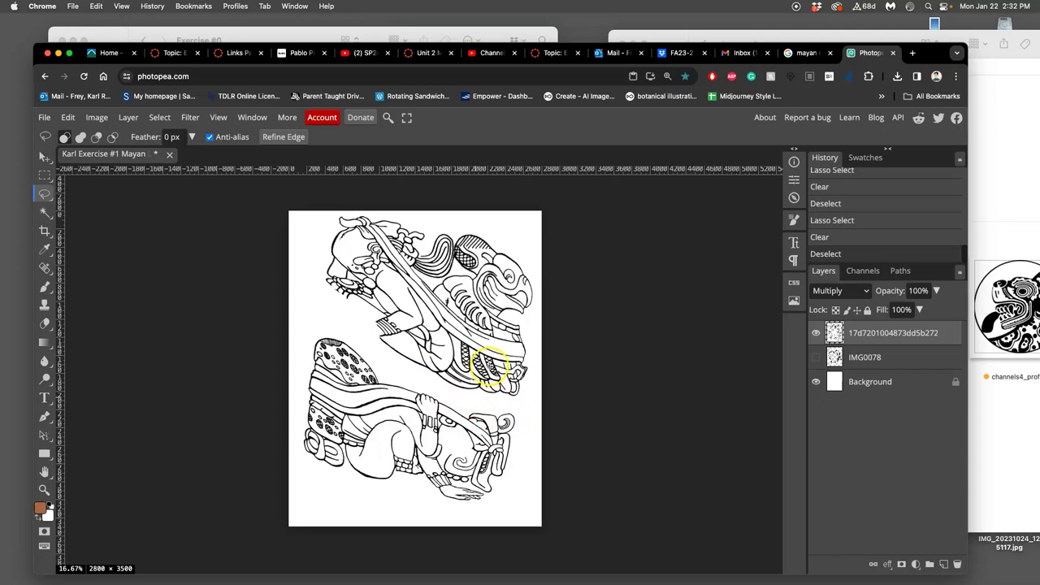
left_click(816, 357)
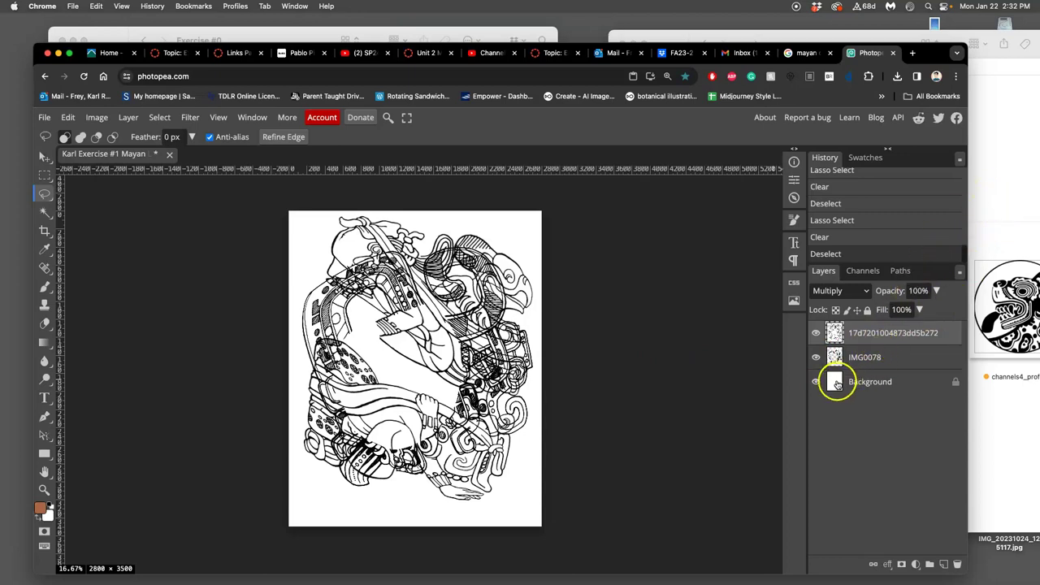
left_click(816, 334)
left_click(816, 358)
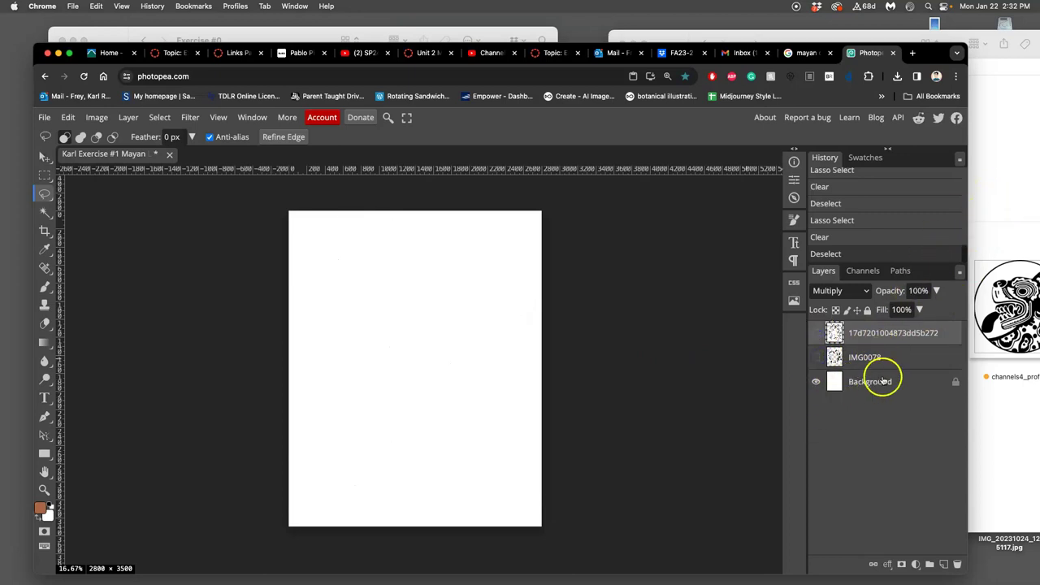
left_click(816, 357)
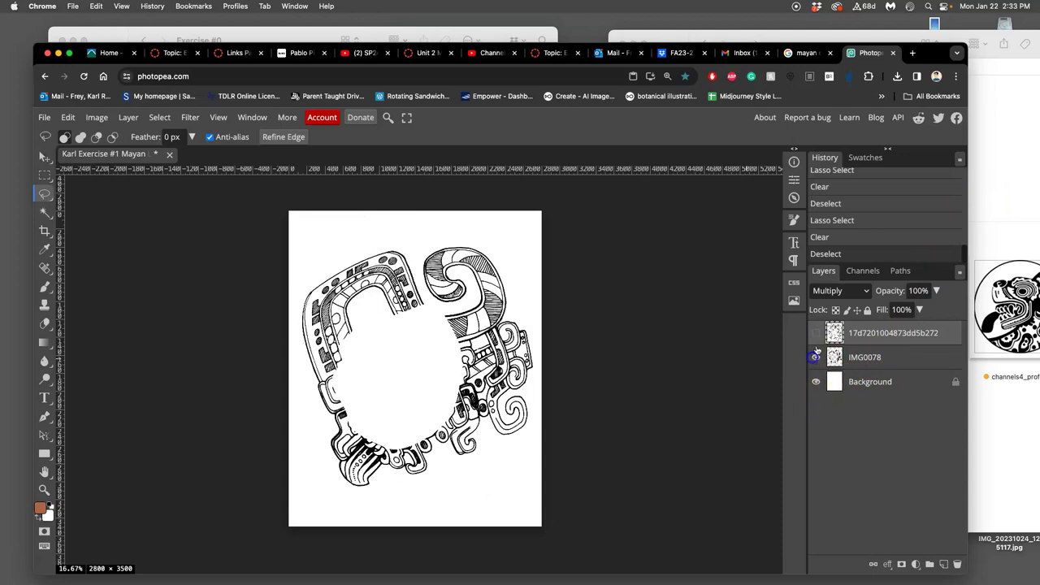
left_click(816, 333)
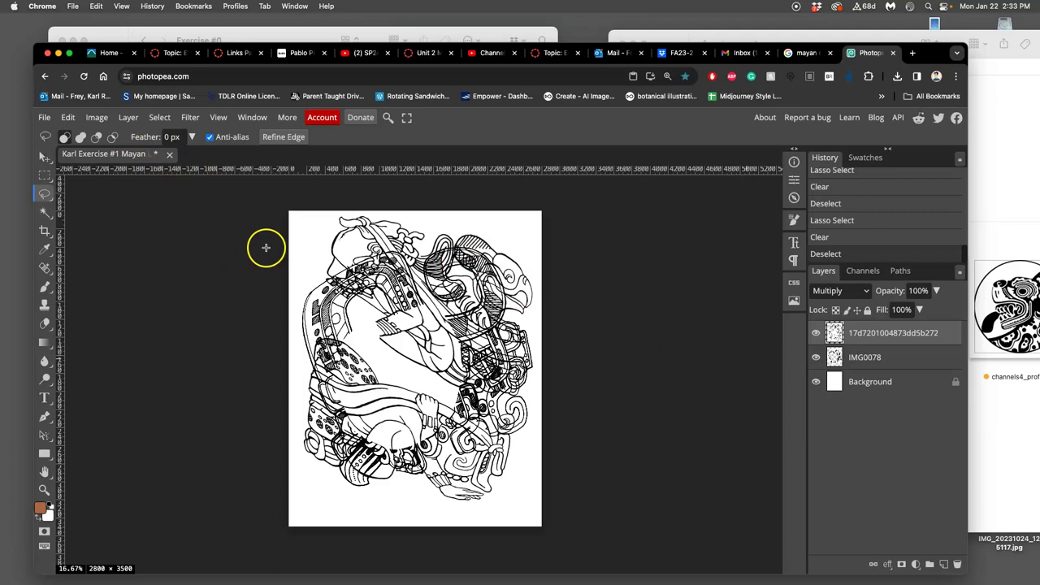
Save the document as 'Exercise #1 Mayan Line Art Jumble' PSD to the Desktop.
left_click(45, 118)
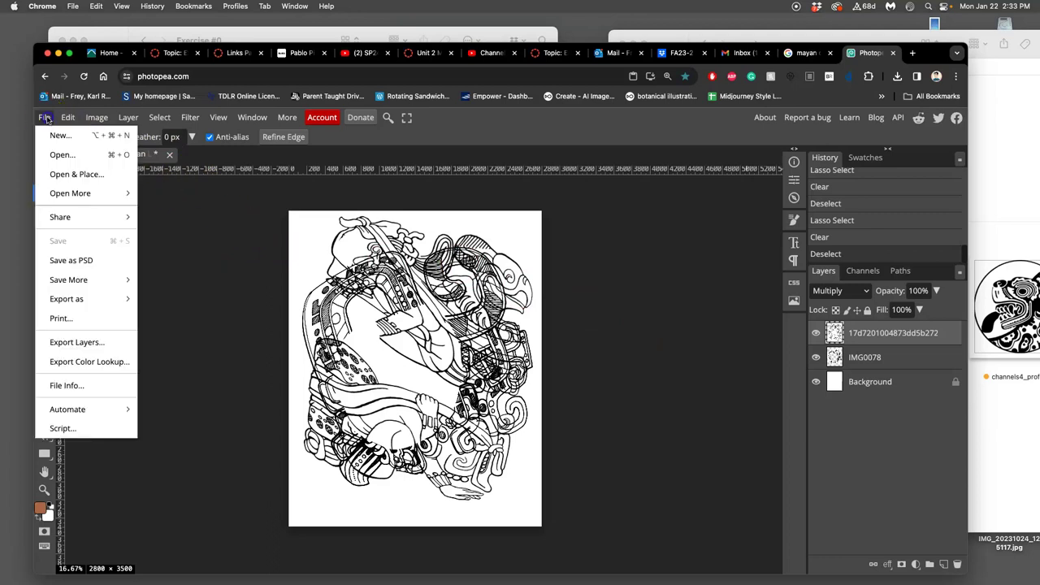
left_click(87, 261)
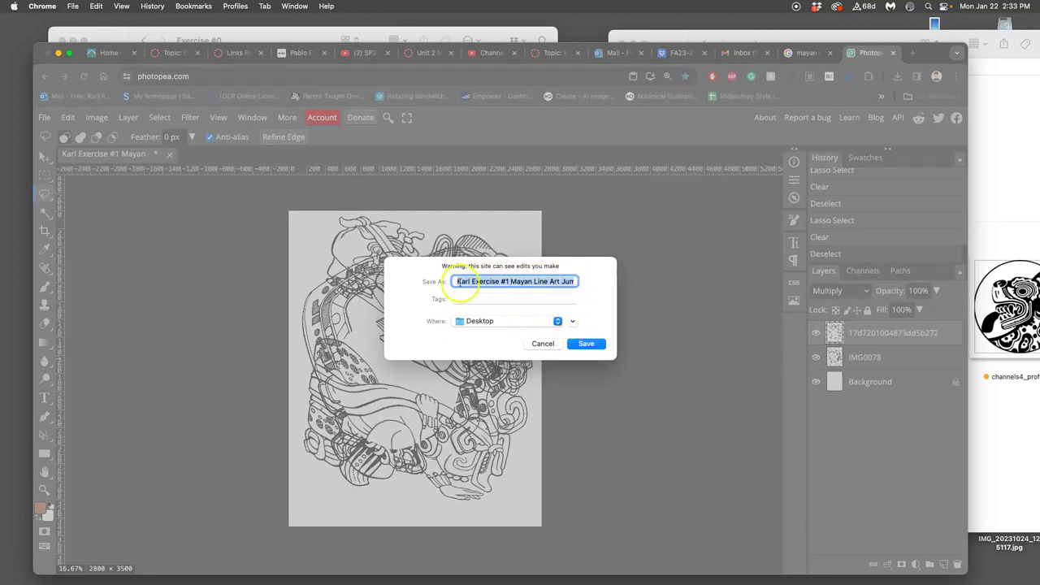
left_click_drag(536, 281, 446, 287)
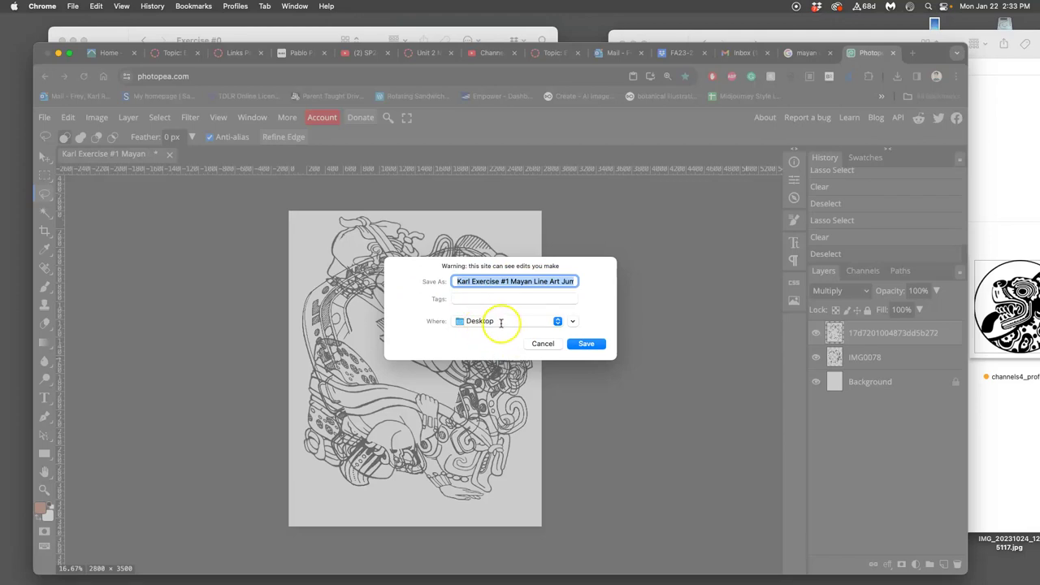
left_click(501, 323)
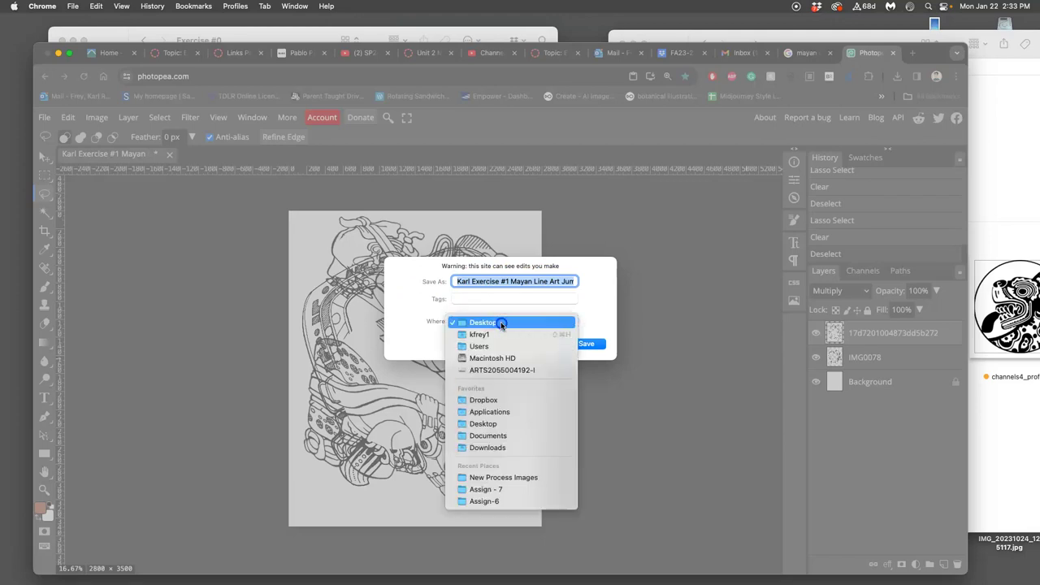
left_click(501, 323)
left_click(502, 324)
left_click(501, 411)
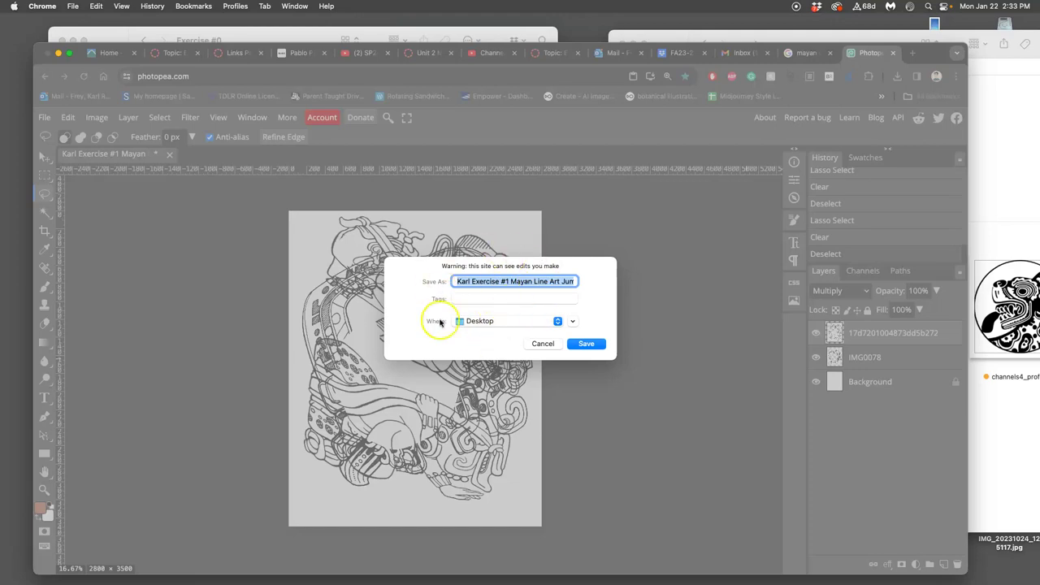
left_click(589, 343)
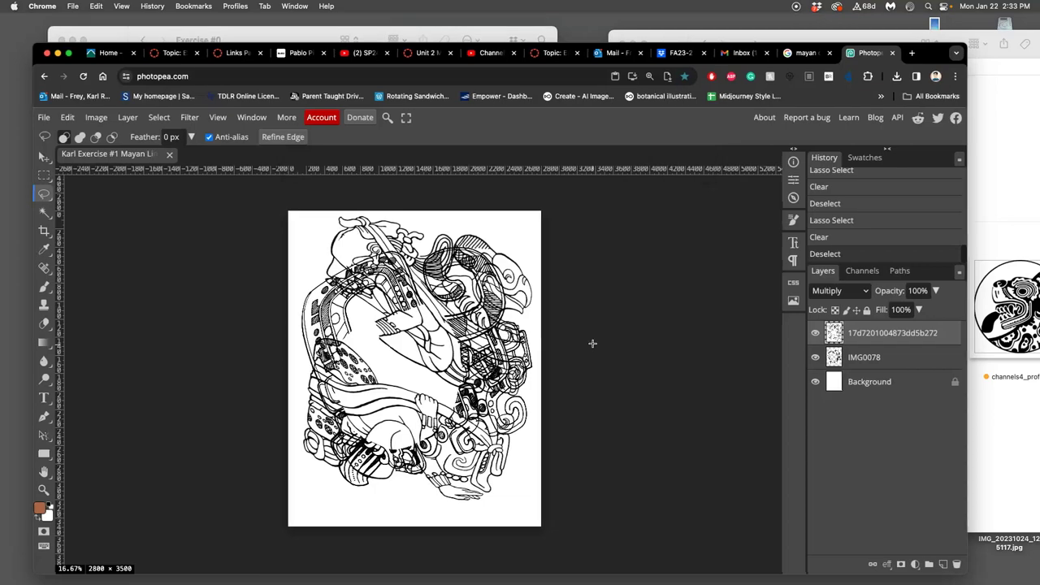
On the desktop, give the saved PSD file a Blue Finder tag.
key("F11")
left_click_drag(872, 244, 847, 79)
right_click(849, 84)
left_click(689, 248)
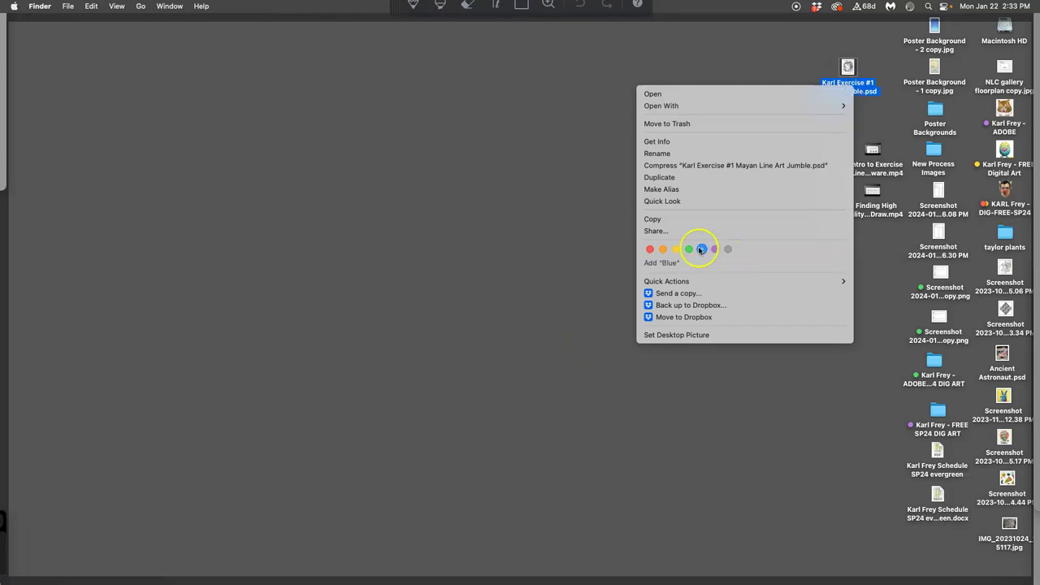
left_click(838, 81)
Drag the 416_8168_note009_003b.gif glyph from the assets folder onto the Photopea canvas.
left_click_drag(837, 80, 557, 288)
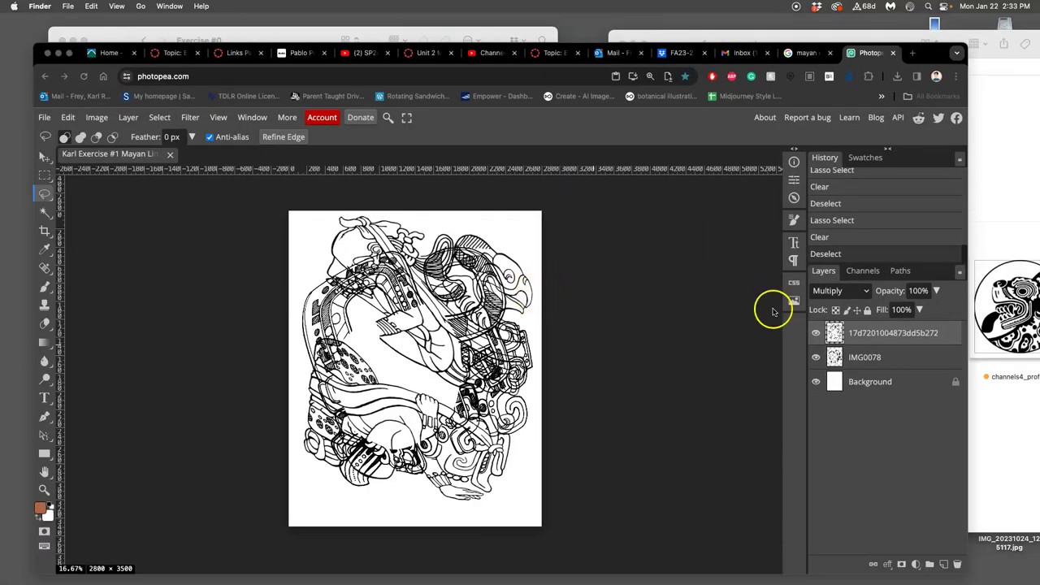
left_click(990, 190)
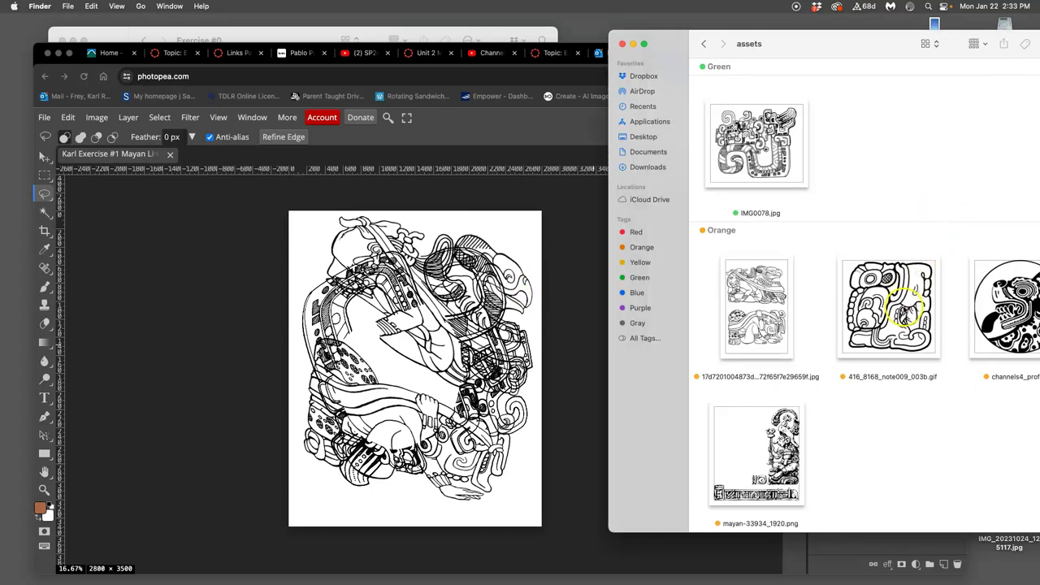
left_click_drag(906, 303, 431, 369)
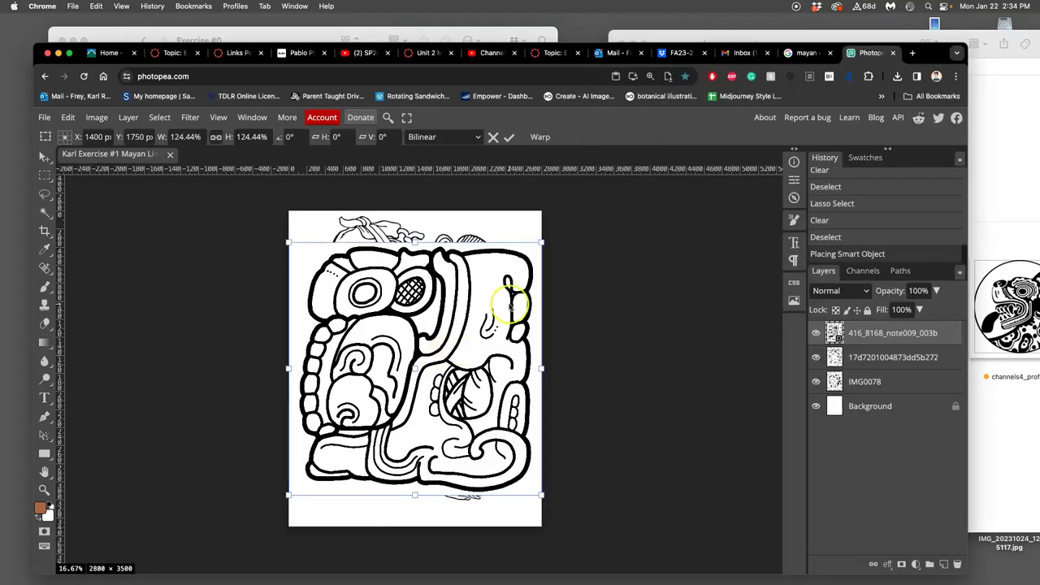
Rotate the glyph to -26.2°, flip it horizontally and back, and nudge it up.
left_click_drag(555, 237, 465, 224)
right_click(444, 319)
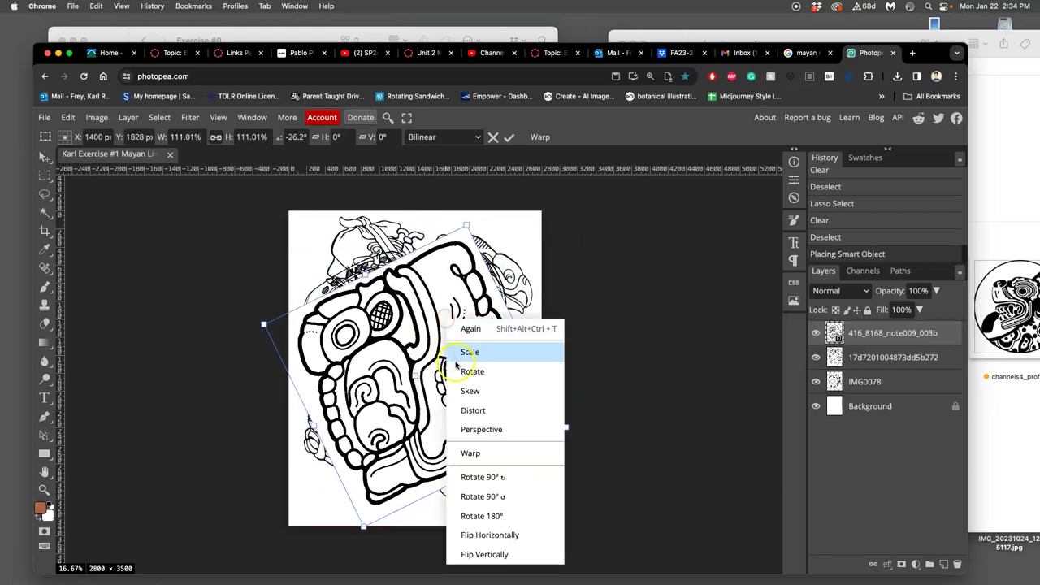
left_click(497, 535)
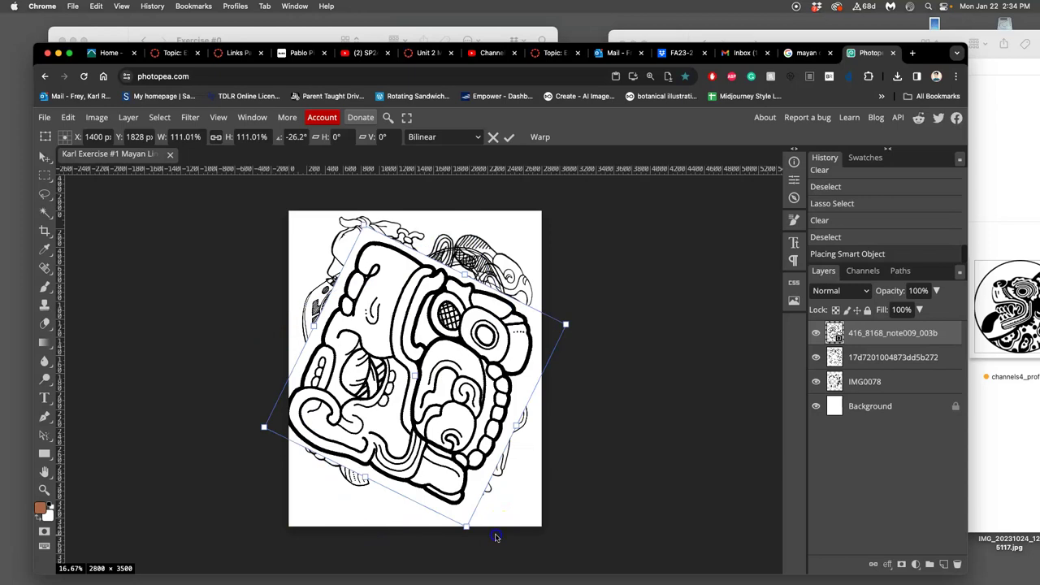
right_click(439, 396)
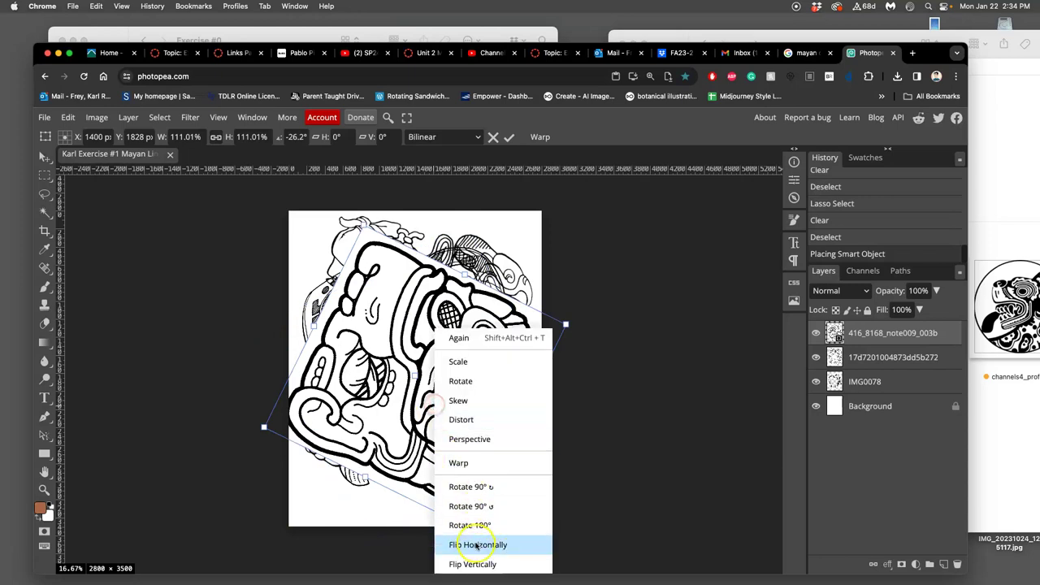
left_click(476, 545)
left_click_drag(478, 398, 479, 392)
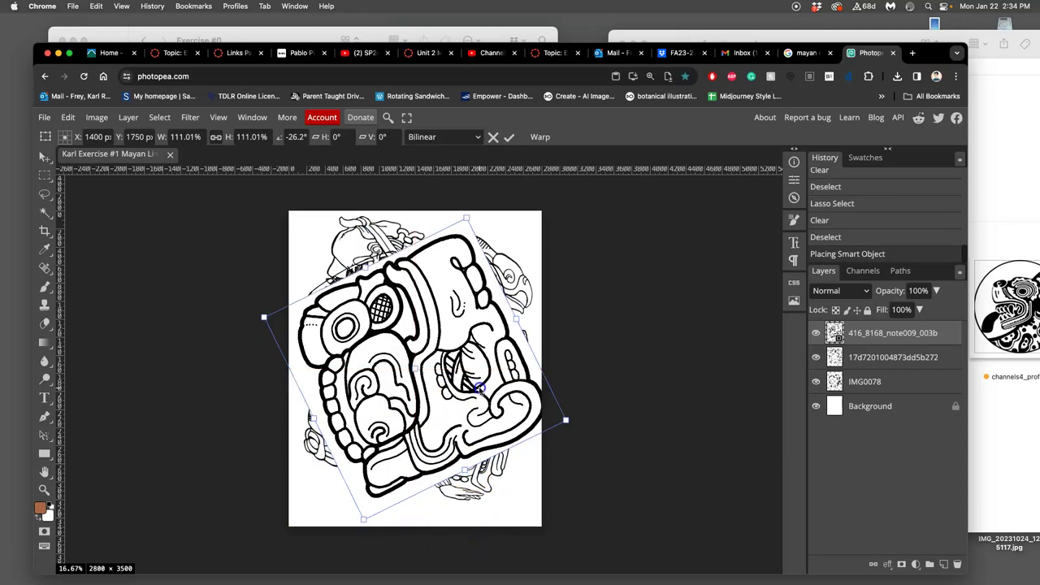
Warp the glyph, pulling its lower-right corner inward.
right_click(508, 400)
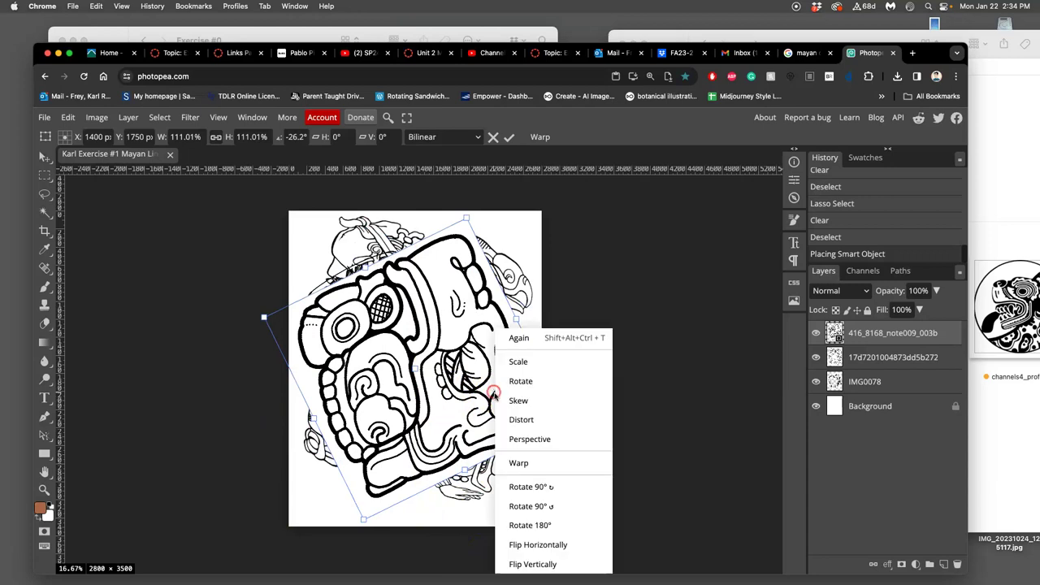
left_click(517, 459)
left_click_drag(519, 423, 506, 419)
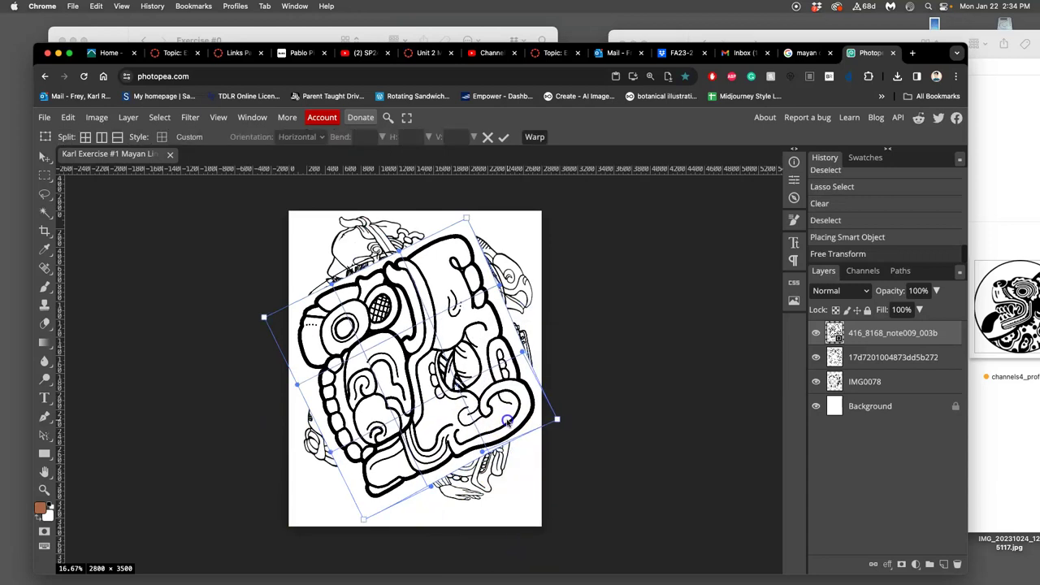